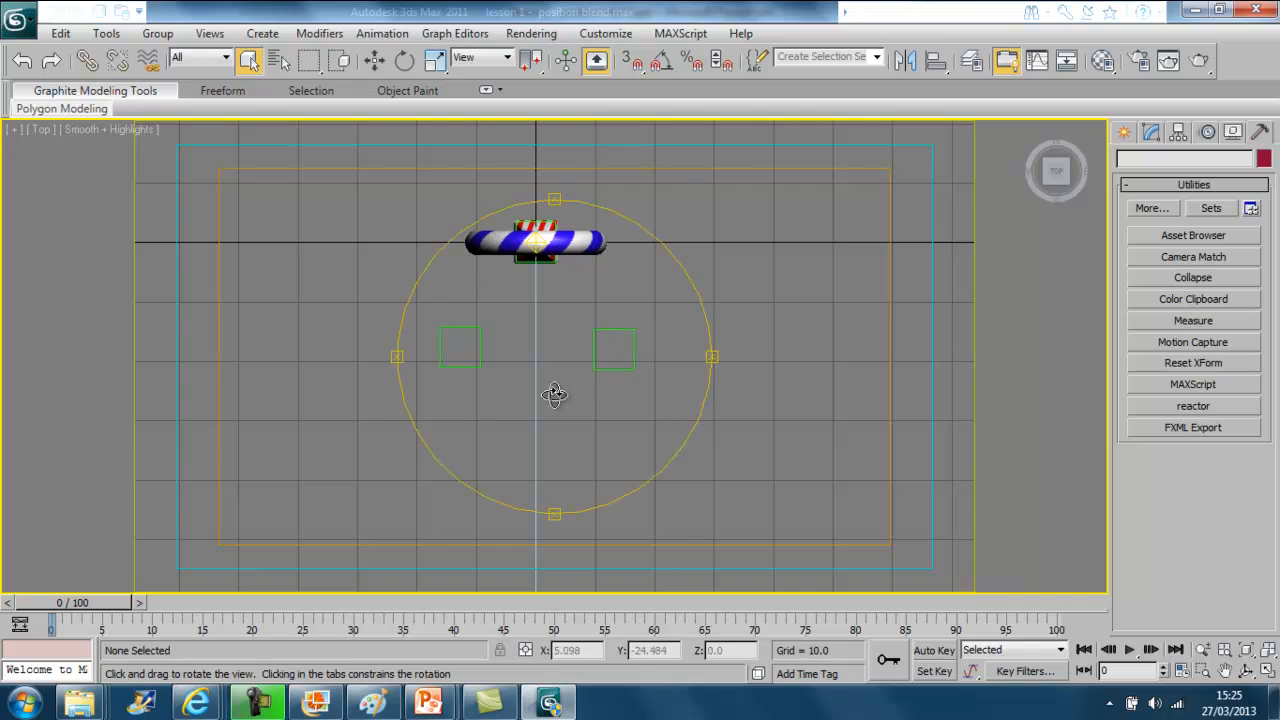
# Examine the ring and pyramid from an angled view while scrubbing the animation to frame 17.
pyautogui.scroll(10, 705, 408)
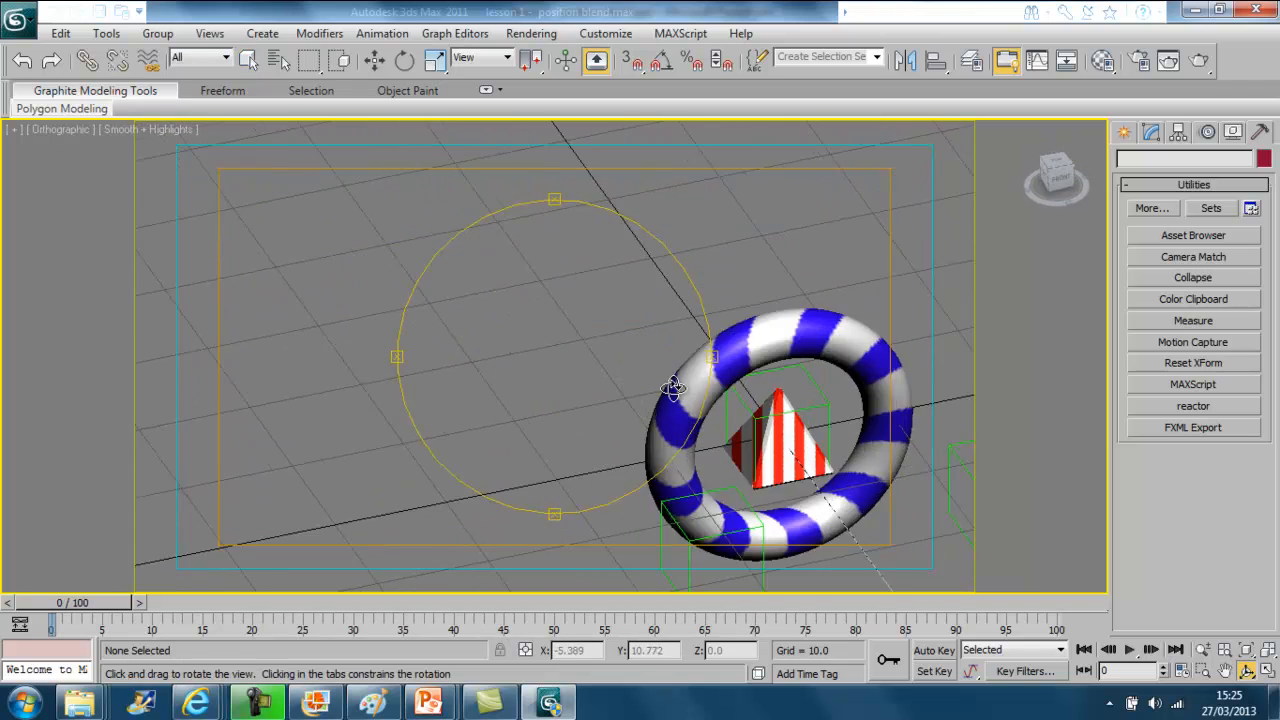
pyautogui.scroll(-3, 460, 290)
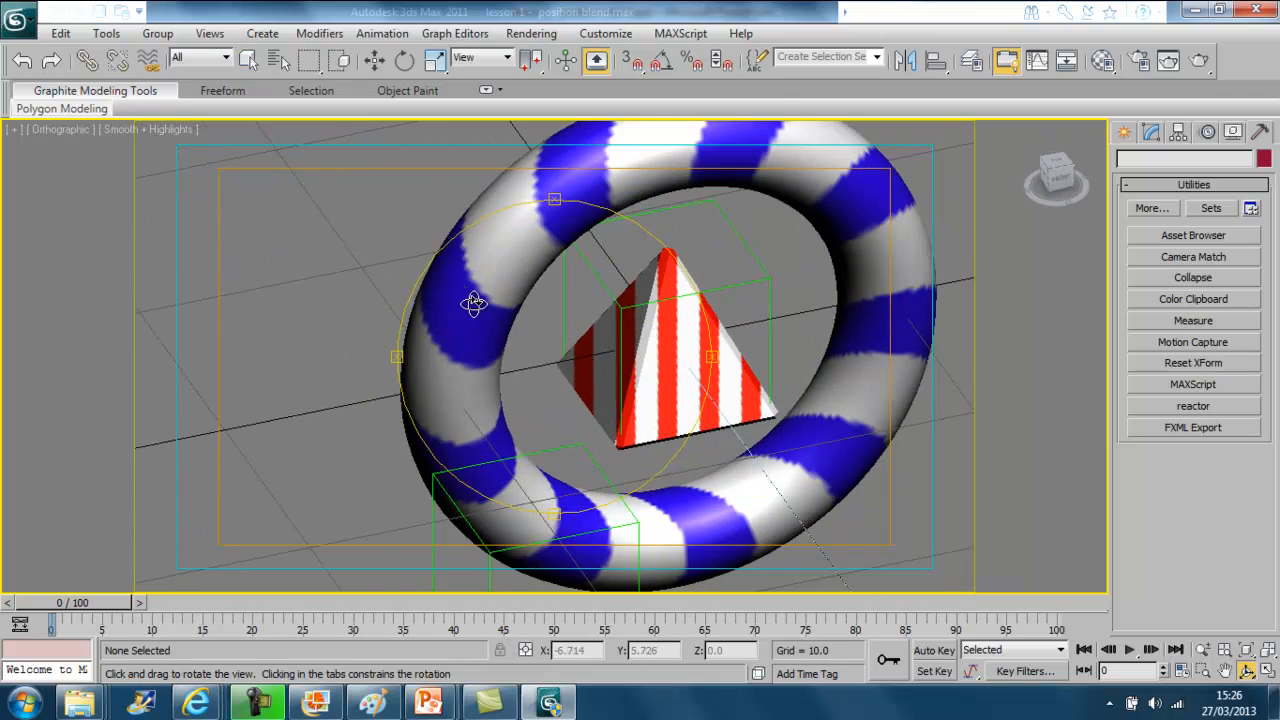
pyautogui.scroll(-2, 680, 329)
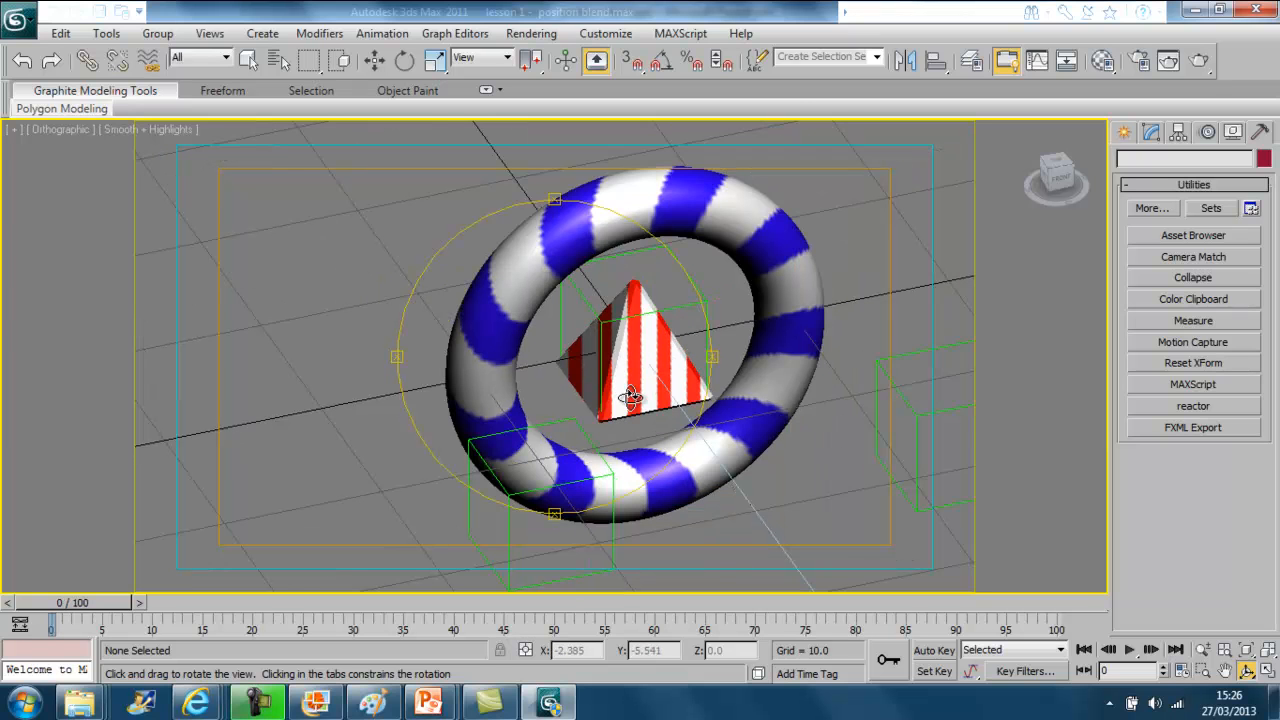
pyautogui.moveTo(96, 610); pyautogui.dragTo(250, 622)
pyautogui.hotkey('ctrl', 'r')
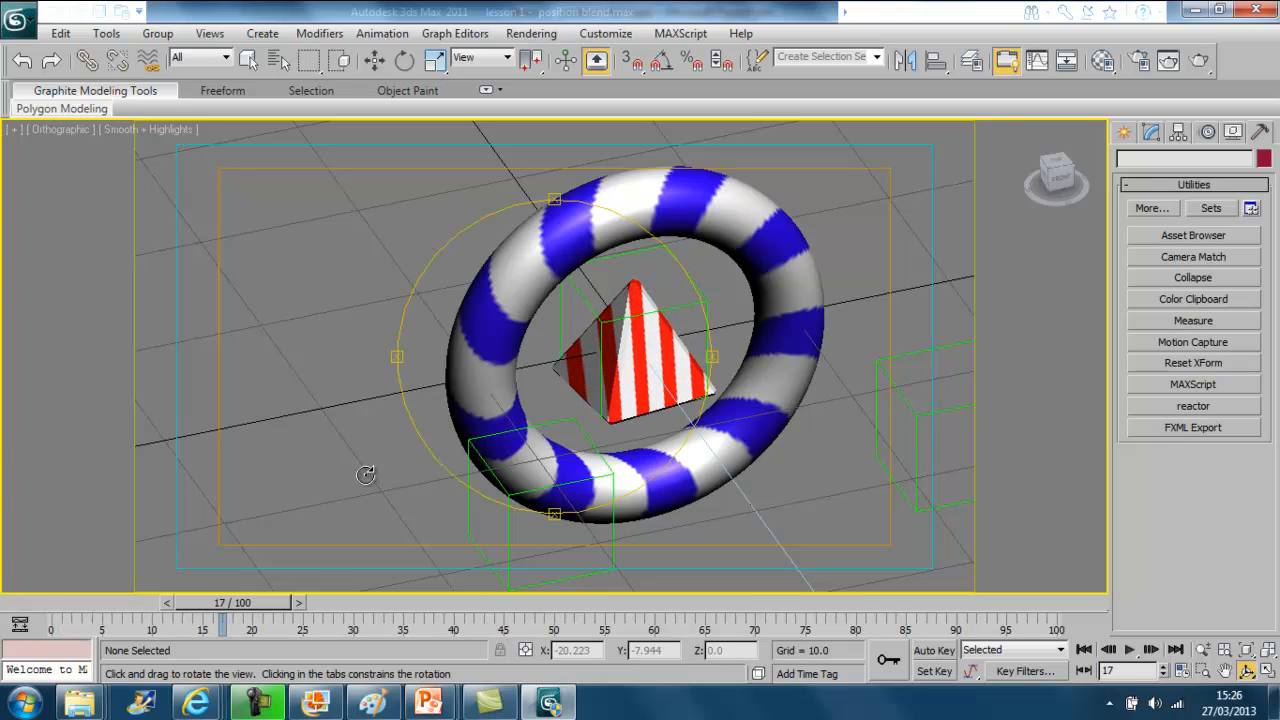
pyautogui.moveTo(620, 402); pyautogui.dragTo(568, 331, button='middle')
pyautogui.scroll(-2, 583, 358)
pyautogui.rightClick(597, 400)
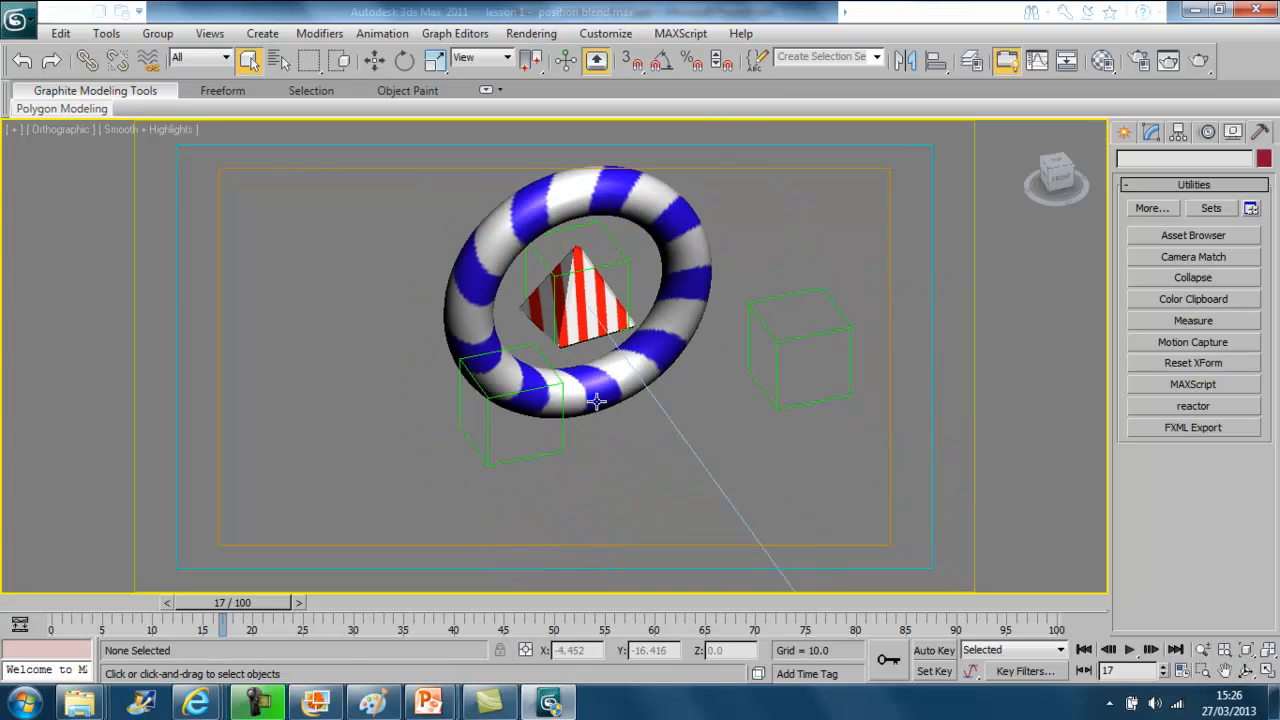
# Inspect the three green helper boxes around the ring and scrub the animation to frame 30.
pyautogui.click(558, 443)
pyautogui.click(780, 404)
pyautogui.click(614, 266)
pyautogui.click(500, 462)
pyautogui.moveTo(220, 608); pyautogui.dragTo(330, 608)
pyautogui.press('q')
# Select the pyramid and examine its animation curves in the curve editor, scrubbing to frame 100 and back to the start.
pyautogui.click(597, 280)
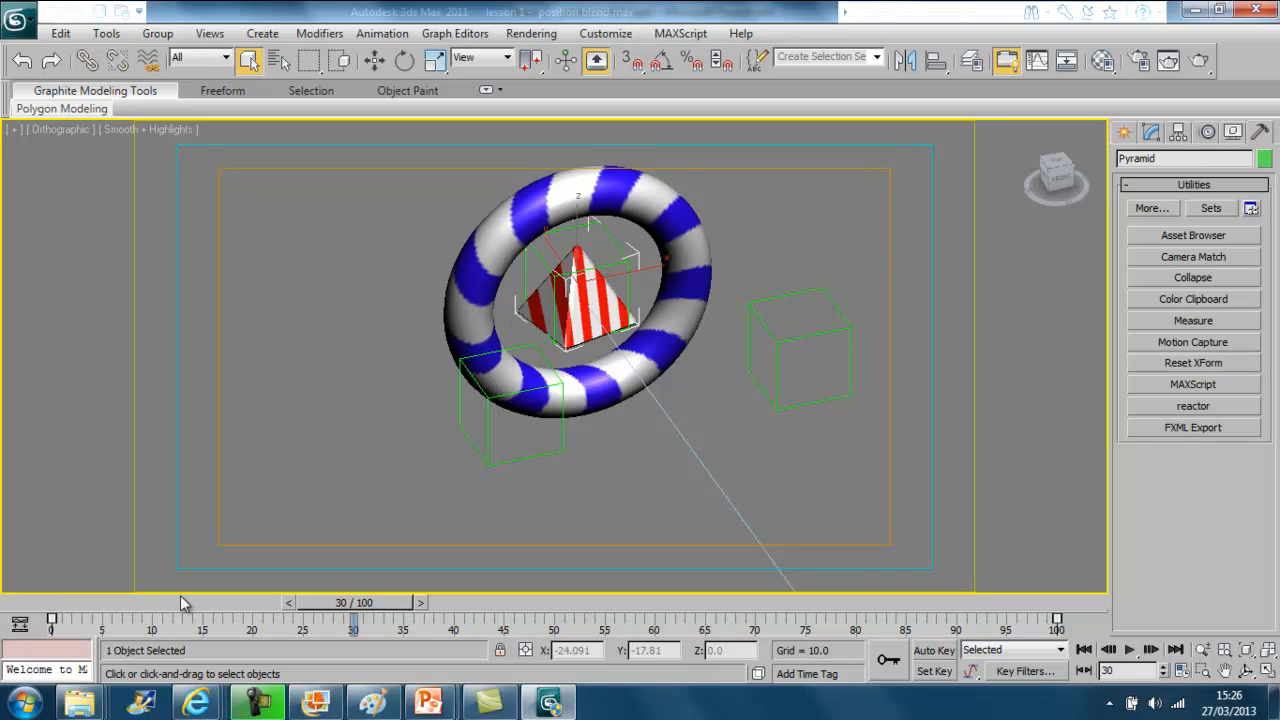
pyautogui.click(20, 625)
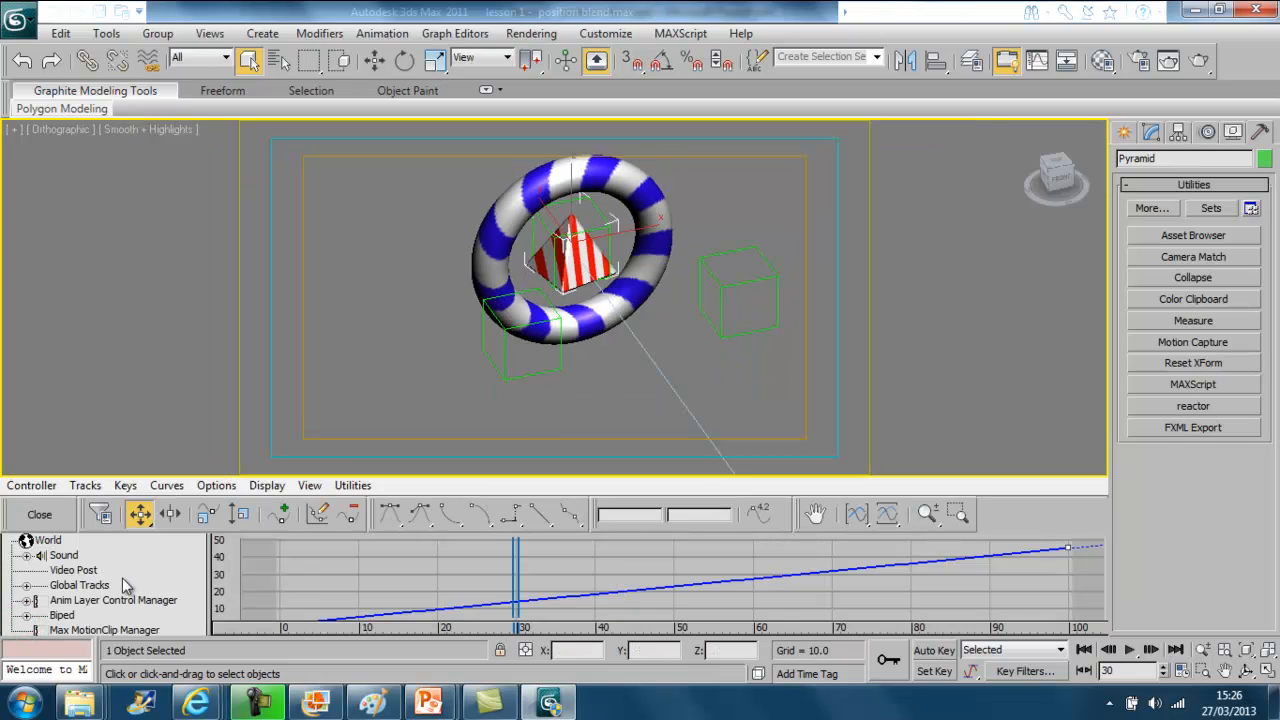
pyautogui.scroll(-6, 521, 565)
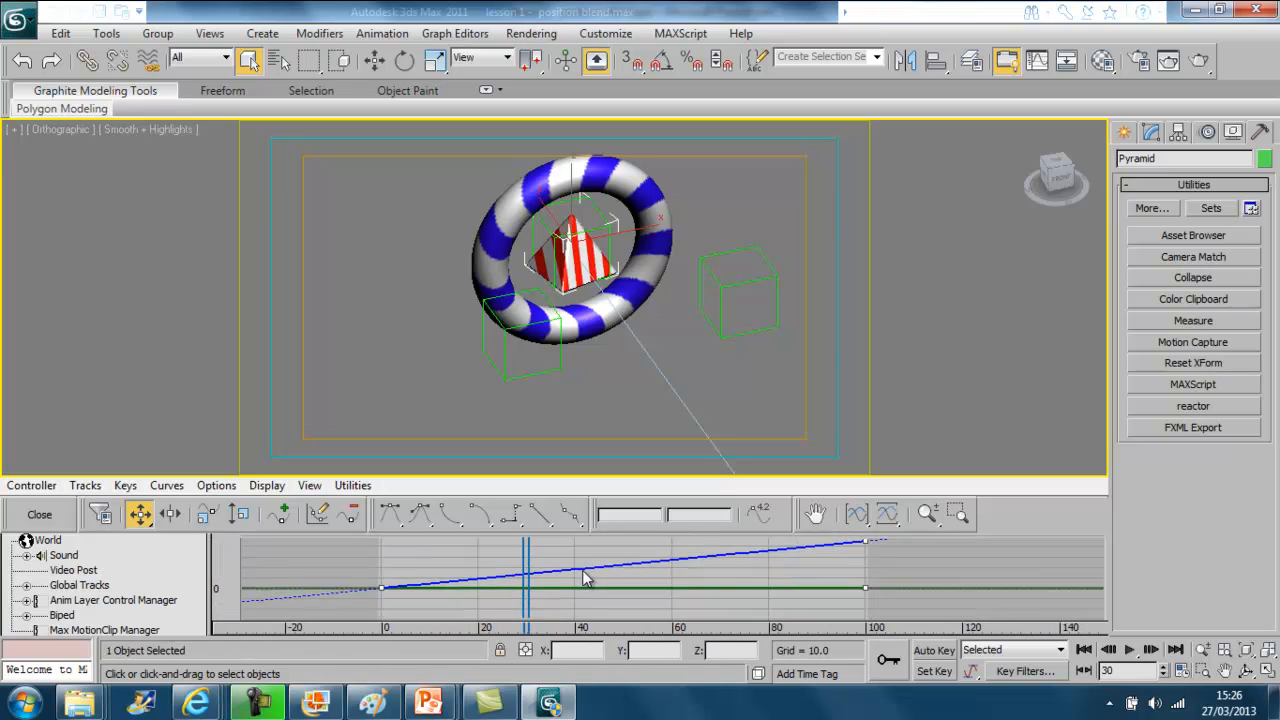
pyautogui.moveTo(622, 570); pyautogui.dragTo(491, 577, button='middle')
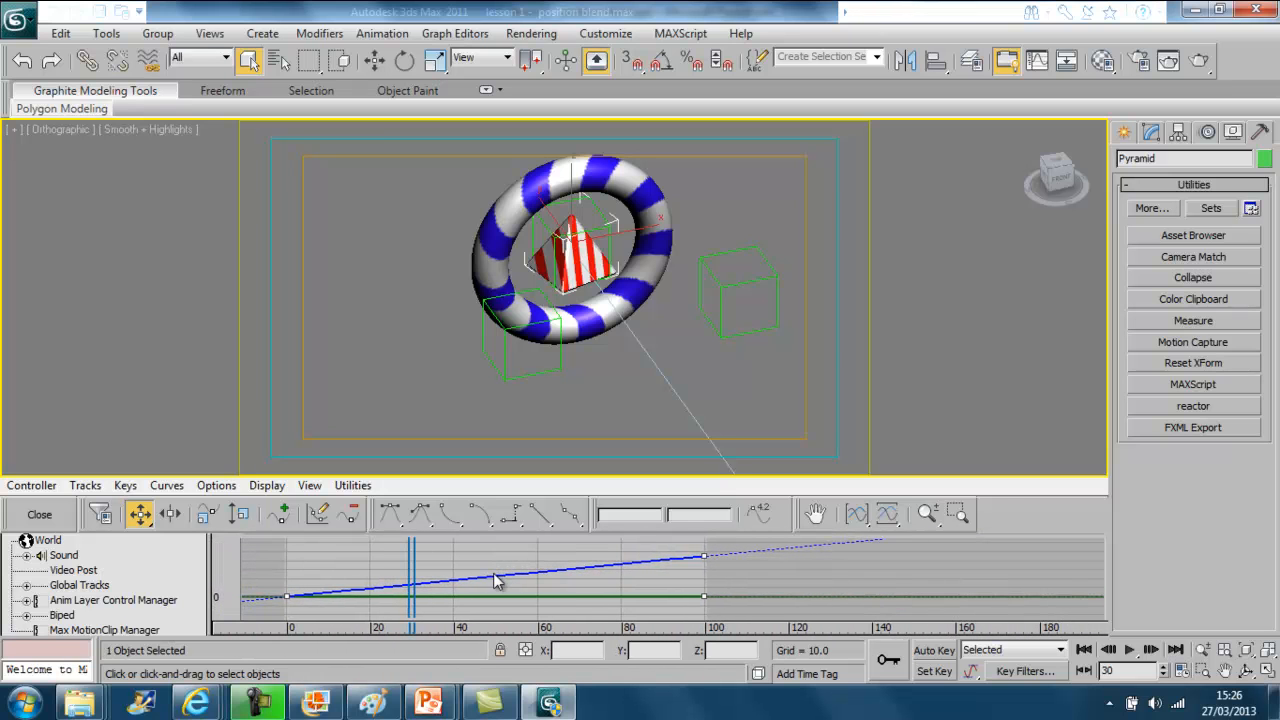
pyautogui.moveTo(409, 570); pyautogui.dragTo(710, 578)
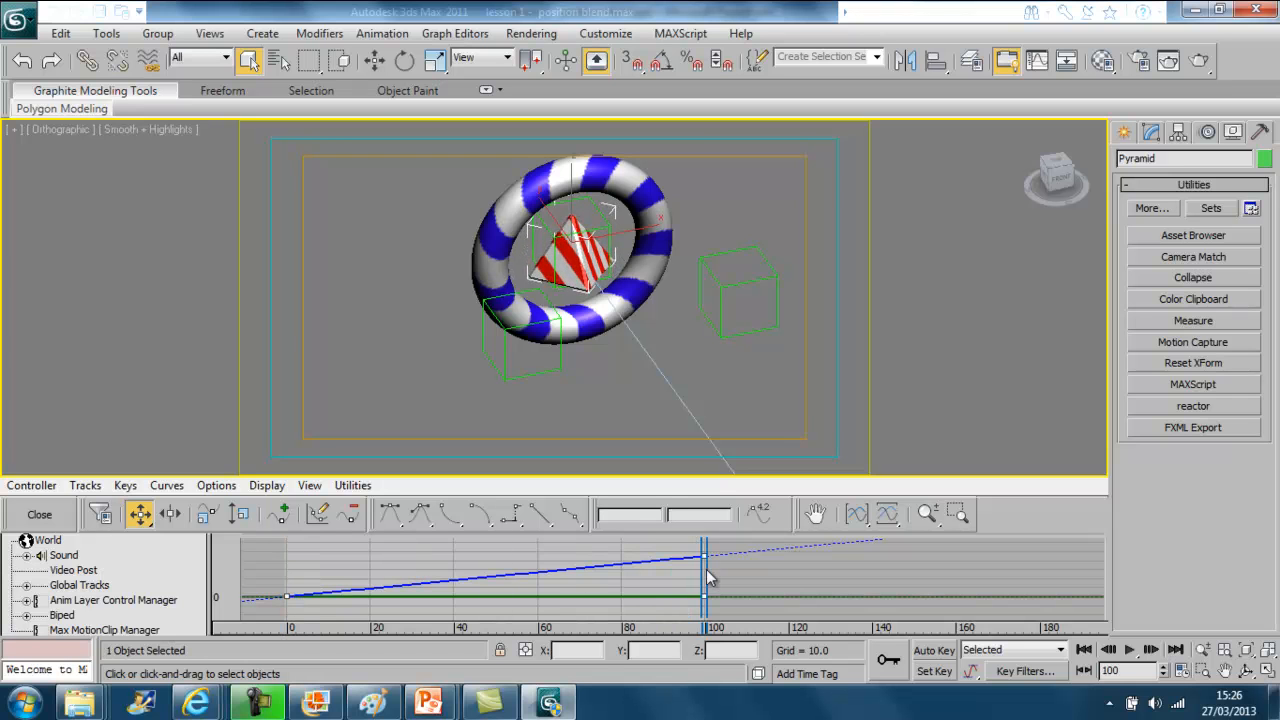
pyautogui.scroll(-3, 754, 577)
pyautogui.scroll(-3, 752, 578)
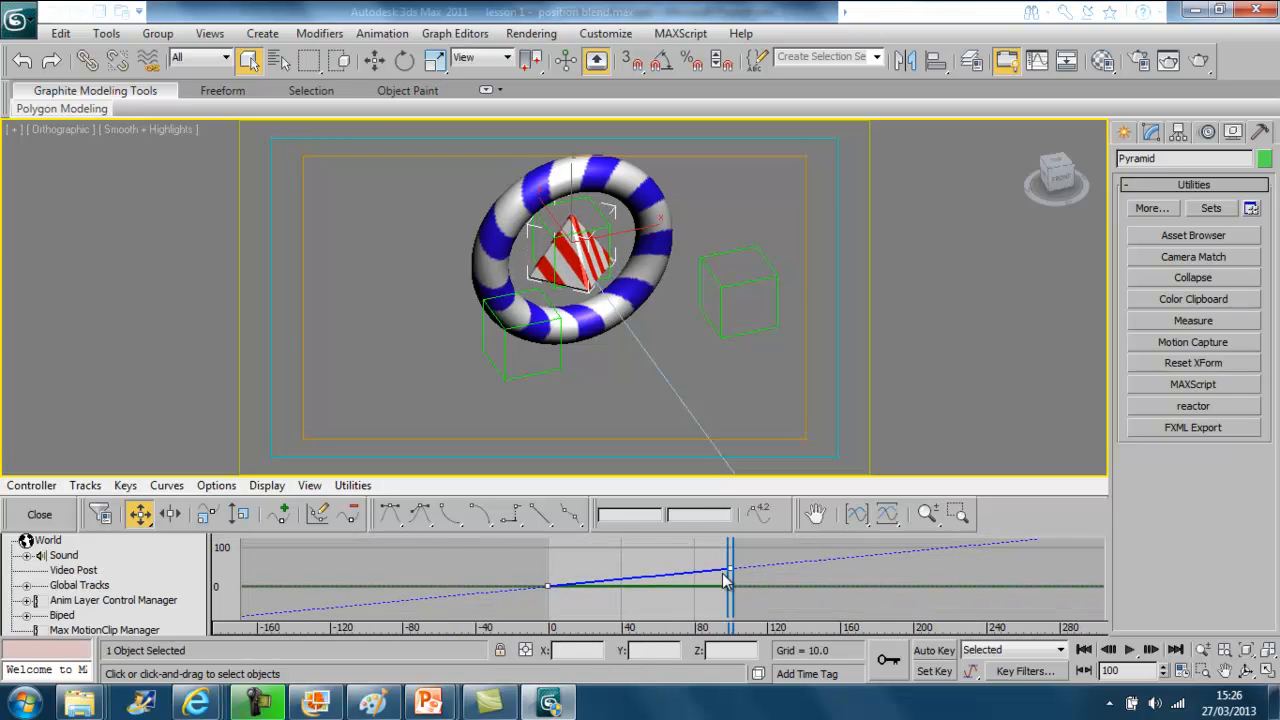
pyautogui.moveTo(730, 577); pyautogui.dragTo(549, 577)
# Check the out-of-range types of the pyramid's curves without changing them, and close the curve editor.
pyautogui.click(28, 485)
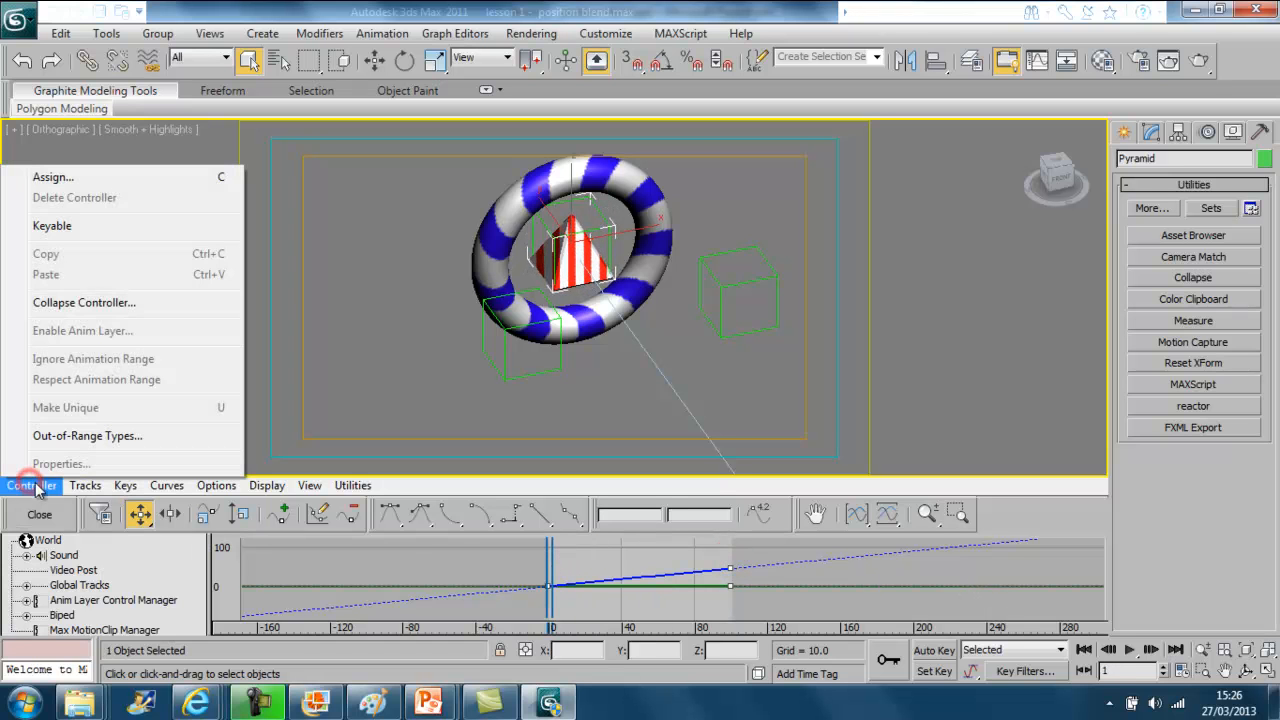
pyautogui.click(76, 440)
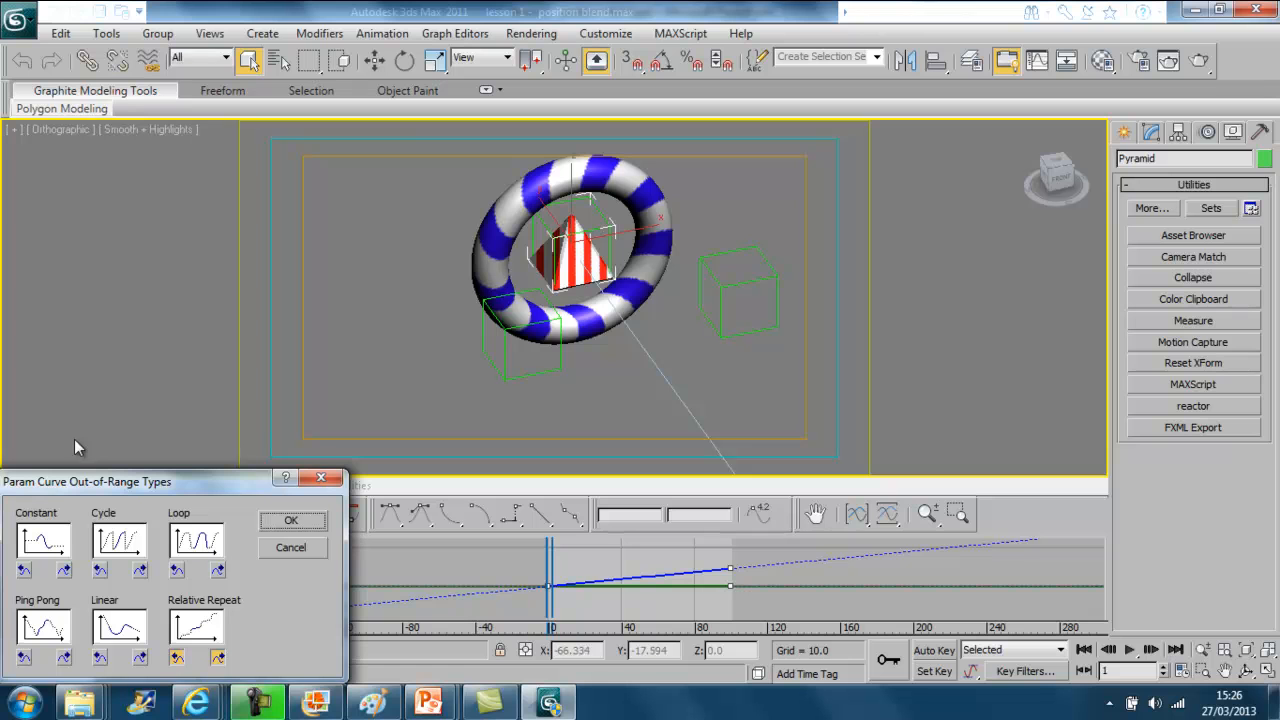
pyautogui.click(291, 546)
pyautogui.moveTo(553, 563); pyautogui.dragTo(743, 574)
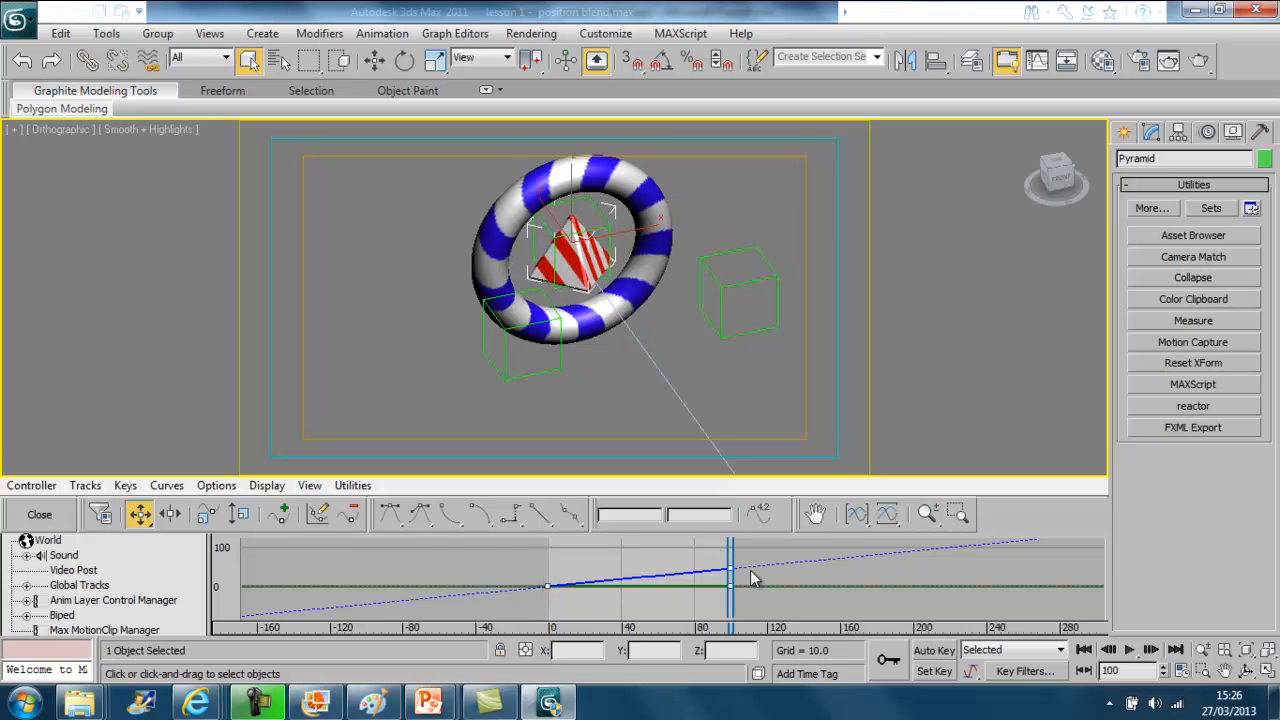
pyautogui.click(39, 514)
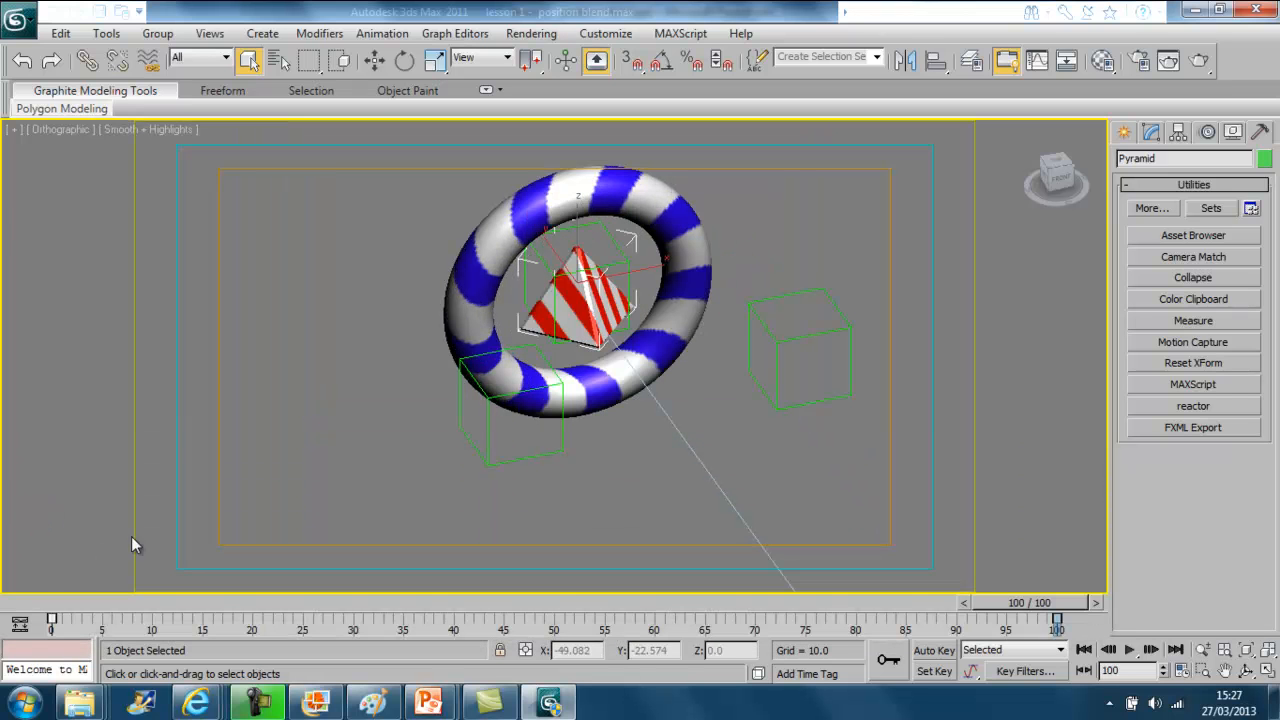
# Return the animation to frame 0 and run the script User Defined Properties (v4.91).ms.
pyautogui.moveTo(1006, 605); pyautogui.dragTo(15, 615)
pyautogui.press('q')
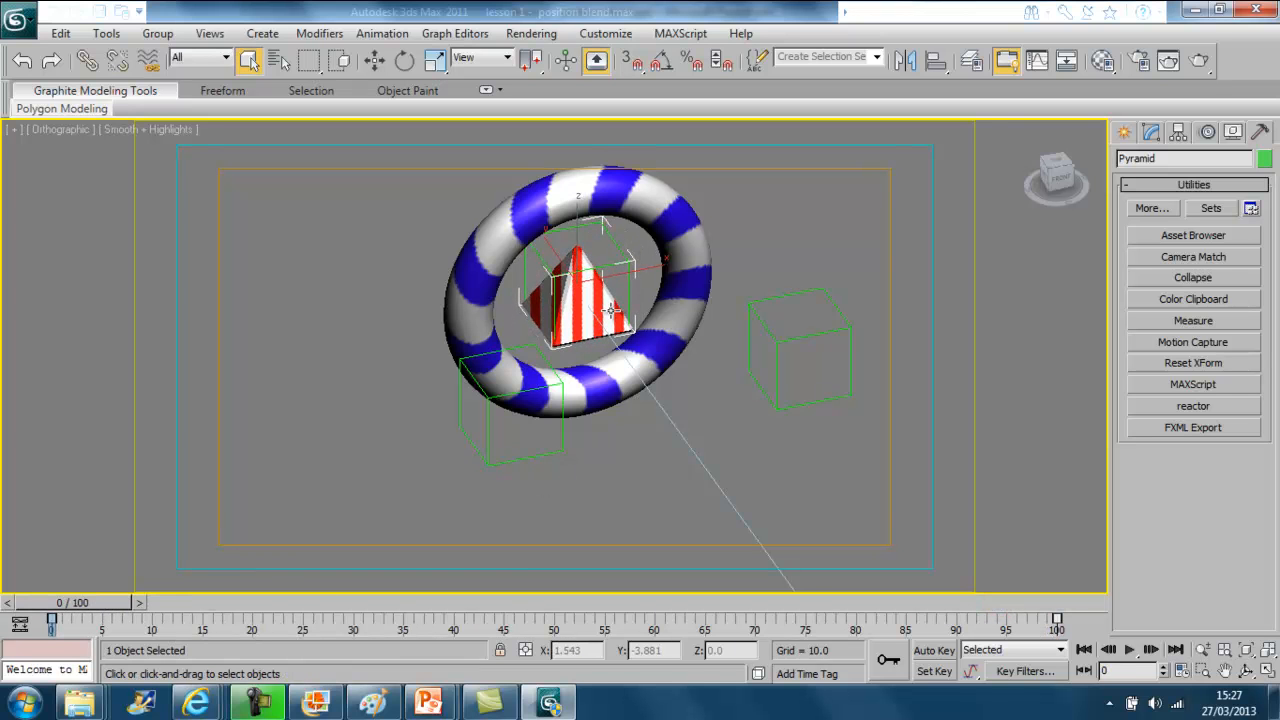
pyautogui.click(680, 33)
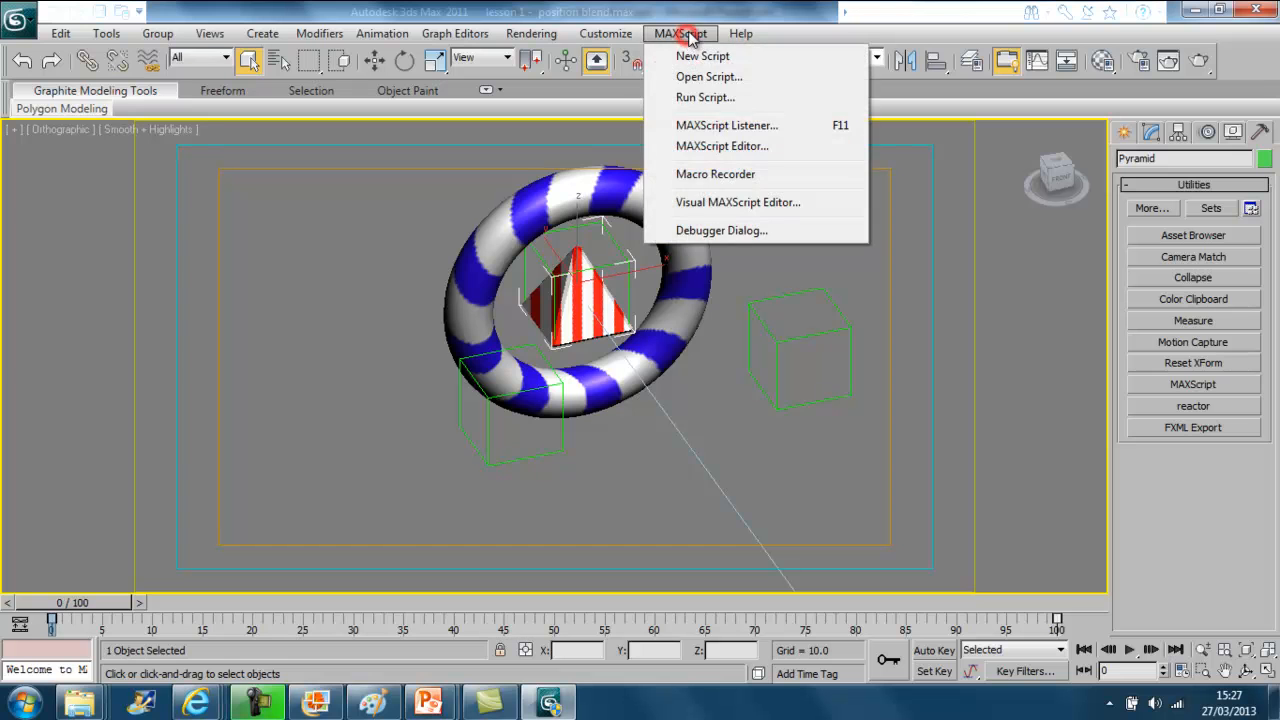
pyautogui.click(705, 97)
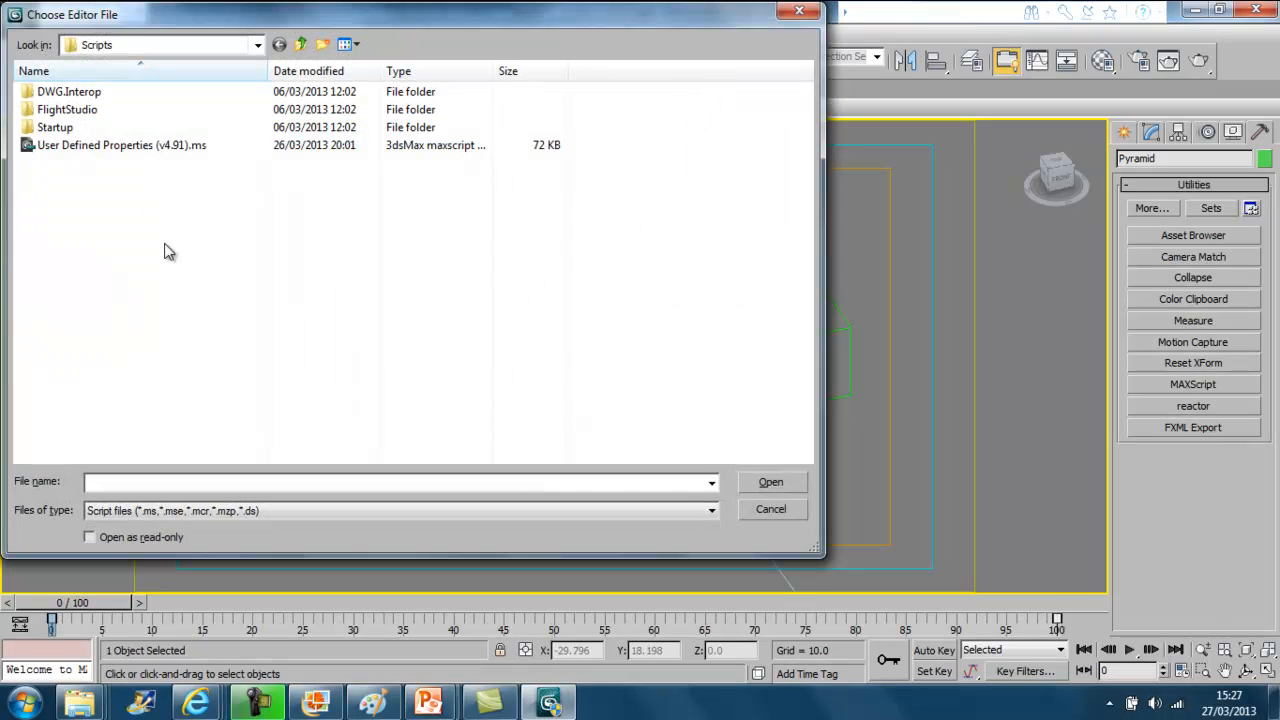
pyautogui.click(88, 147)
pyautogui.doubleClick(88, 147)
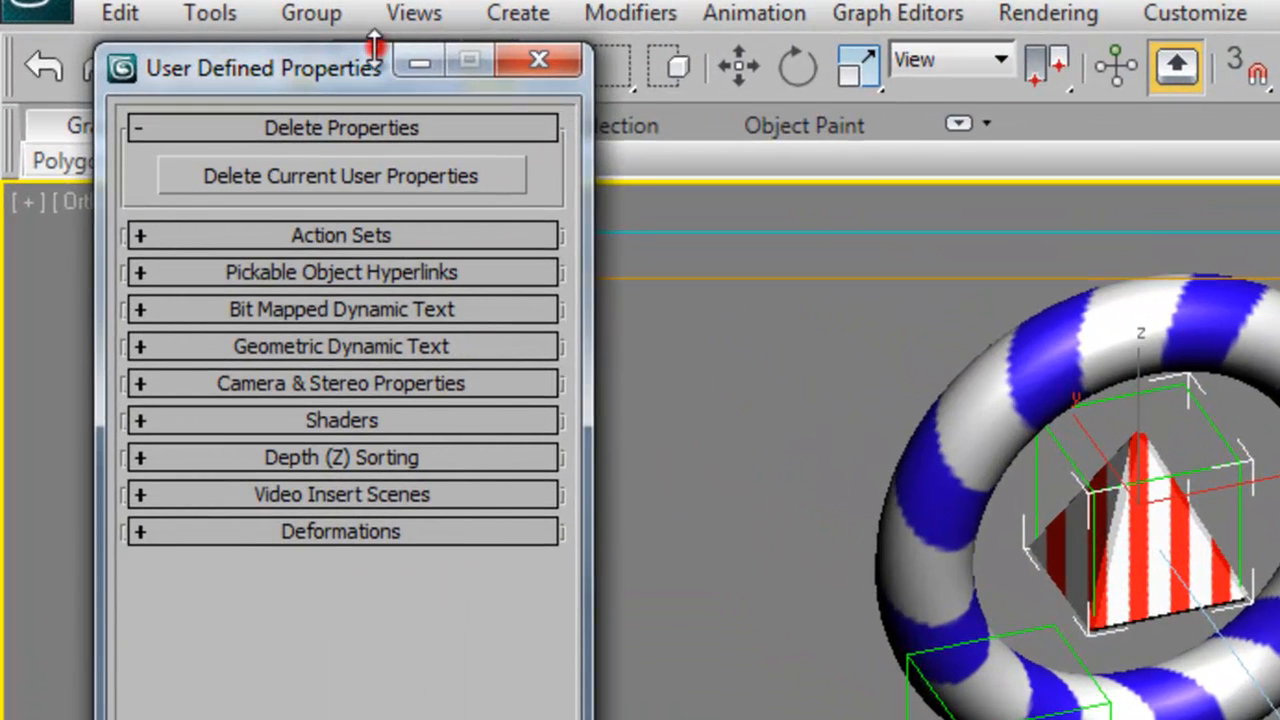
# Reposition the User Defined Properties window and expand its Action Sets section.
pyautogui.moveTo(375, 46); pyautogui.dragTo(370, 106)
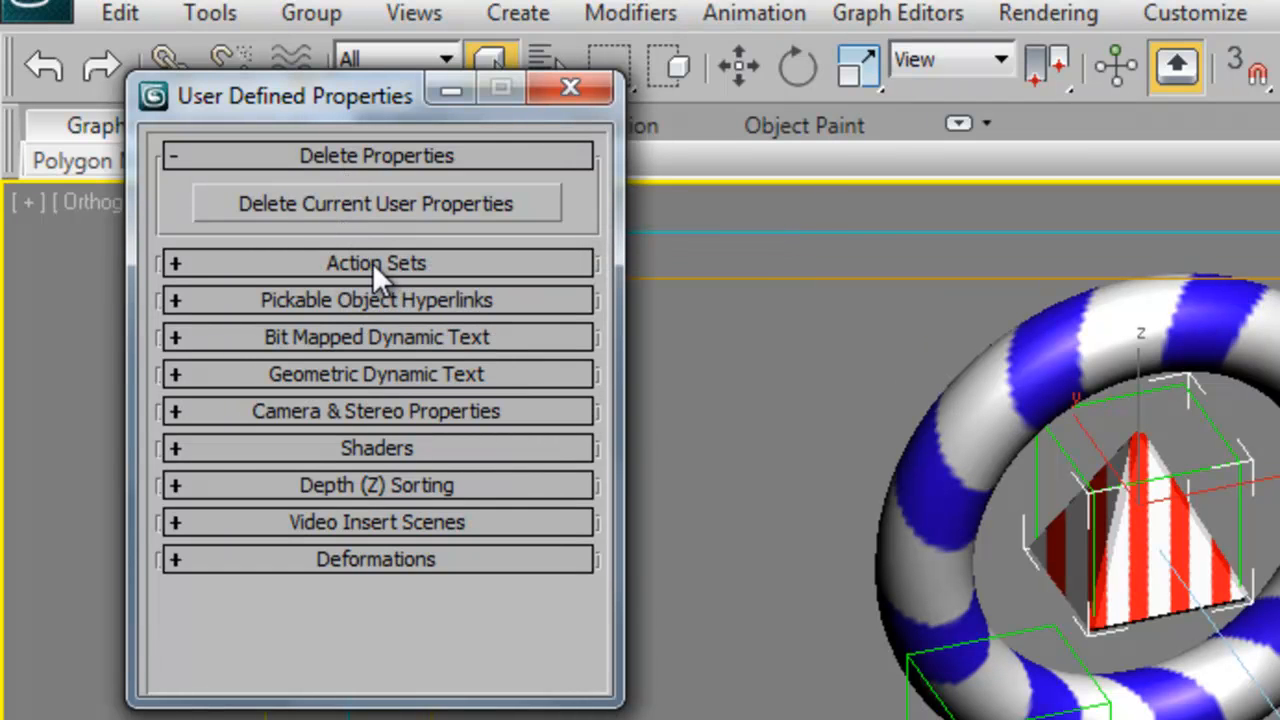
pyautogui.click(368, 265)
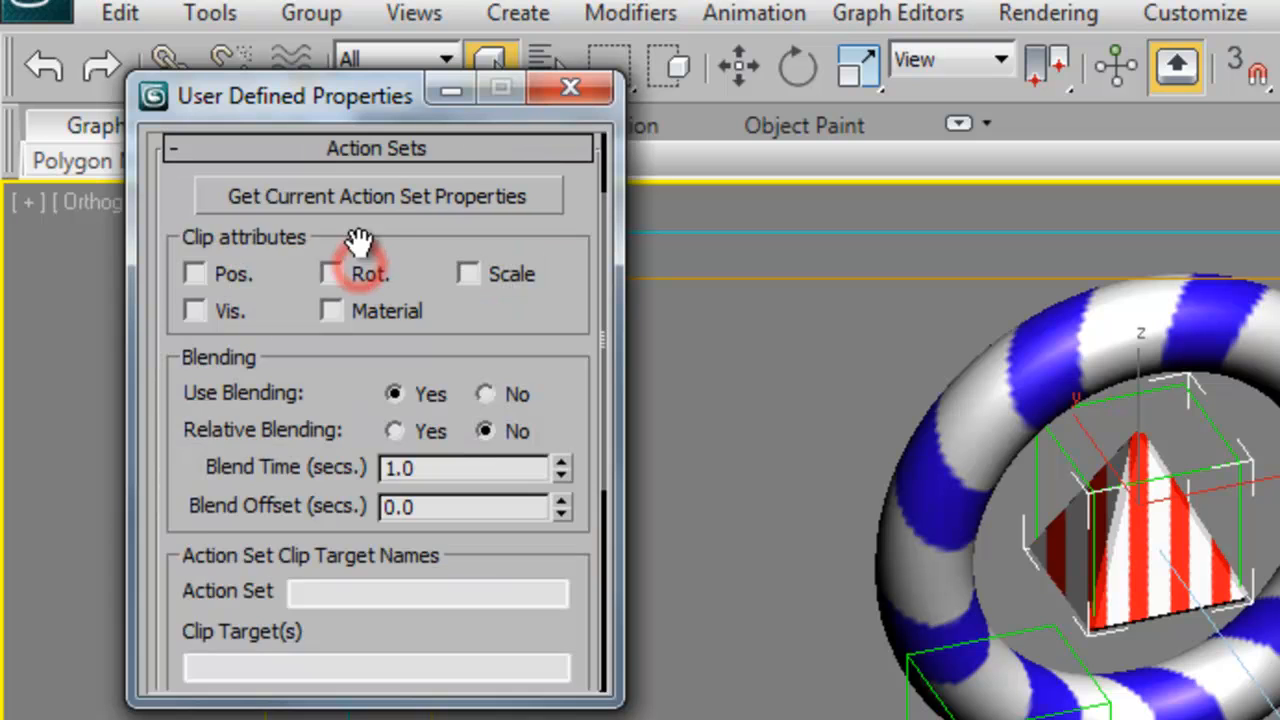
pyautogui.click(341, 161)
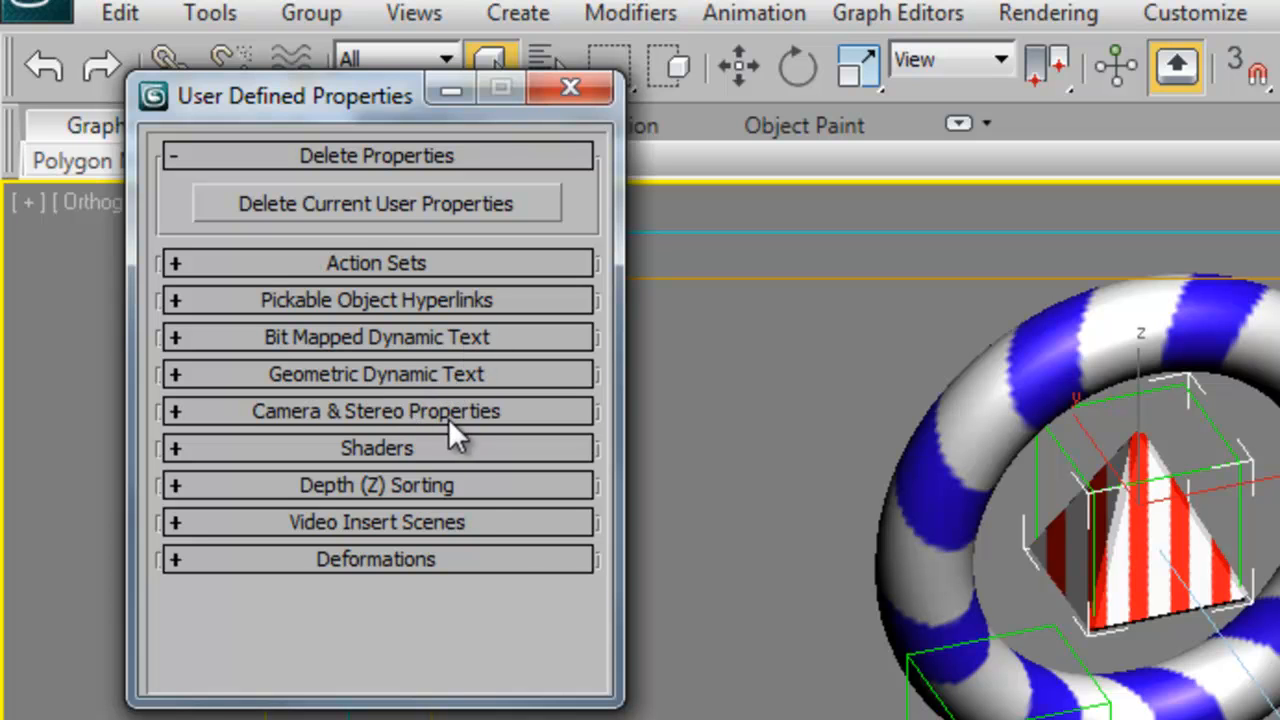
pyautogui.click(415, 262)
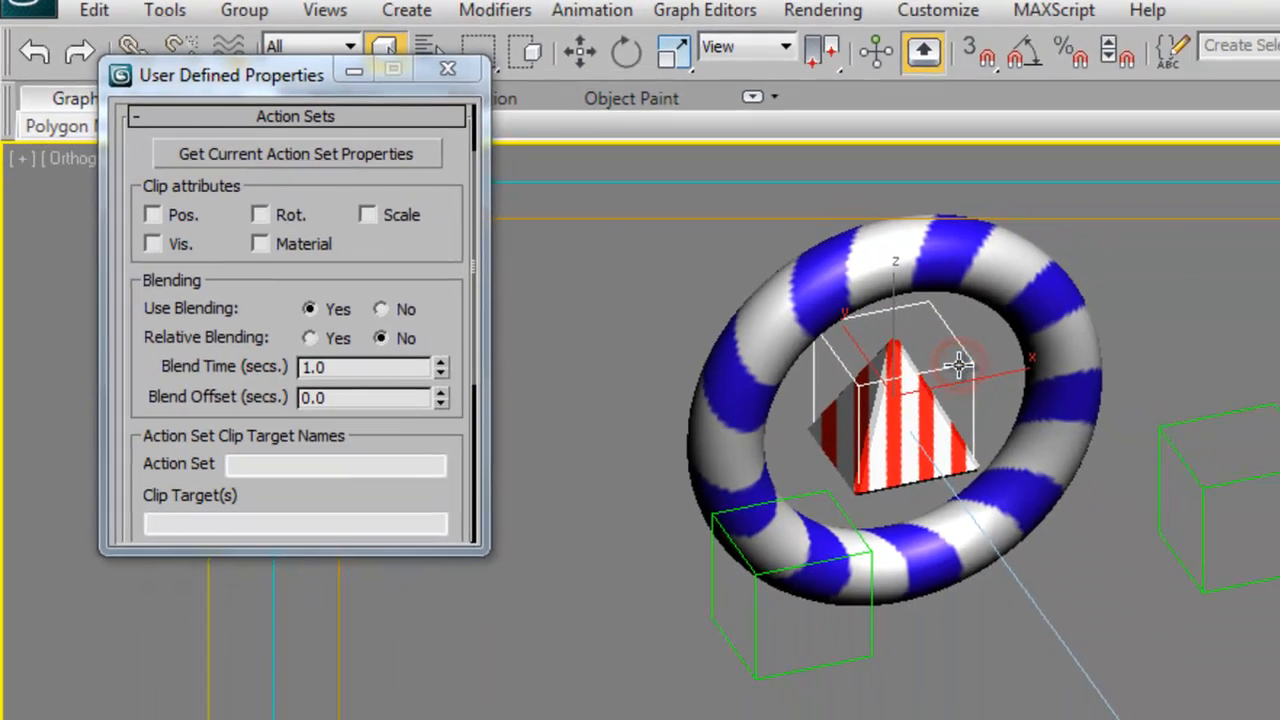
# Review the user-defined text in the object properties of the pyramid_start_position helper, then close them.
pyautogui.rightClick(1224, 462)
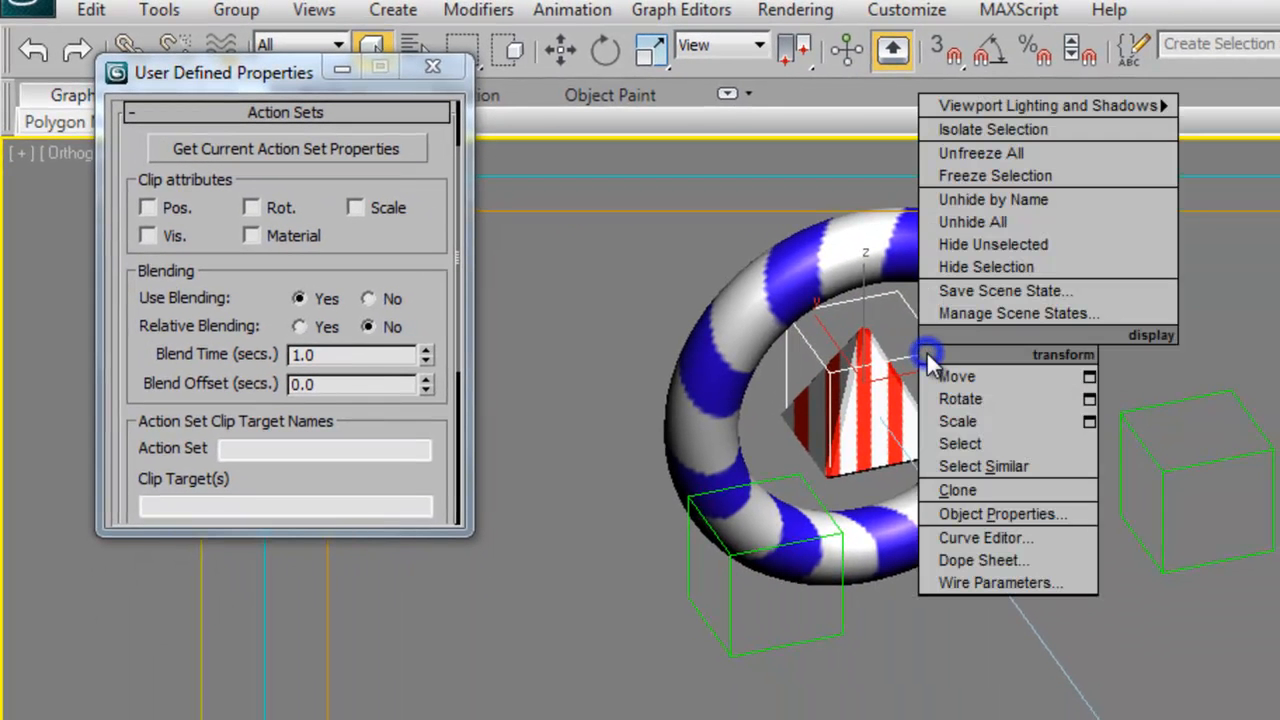
pyautogui.click(1006, 515)
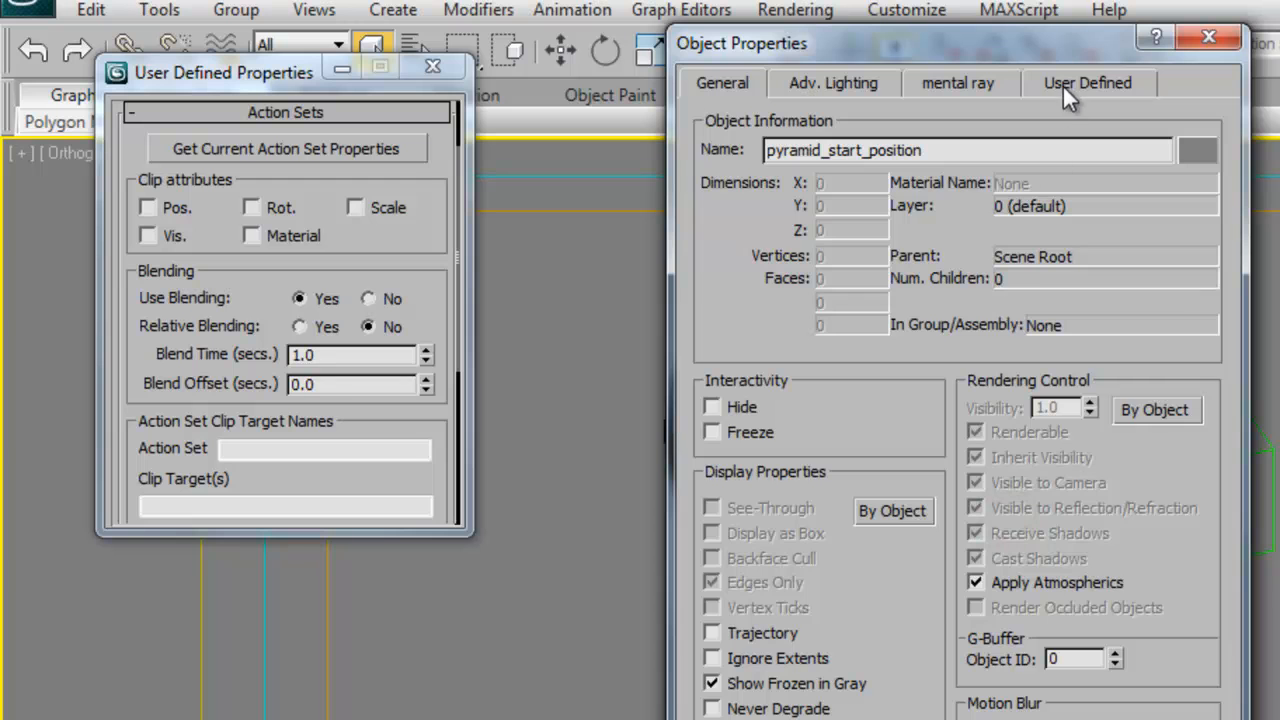
pyautogui.click(1063, 84)
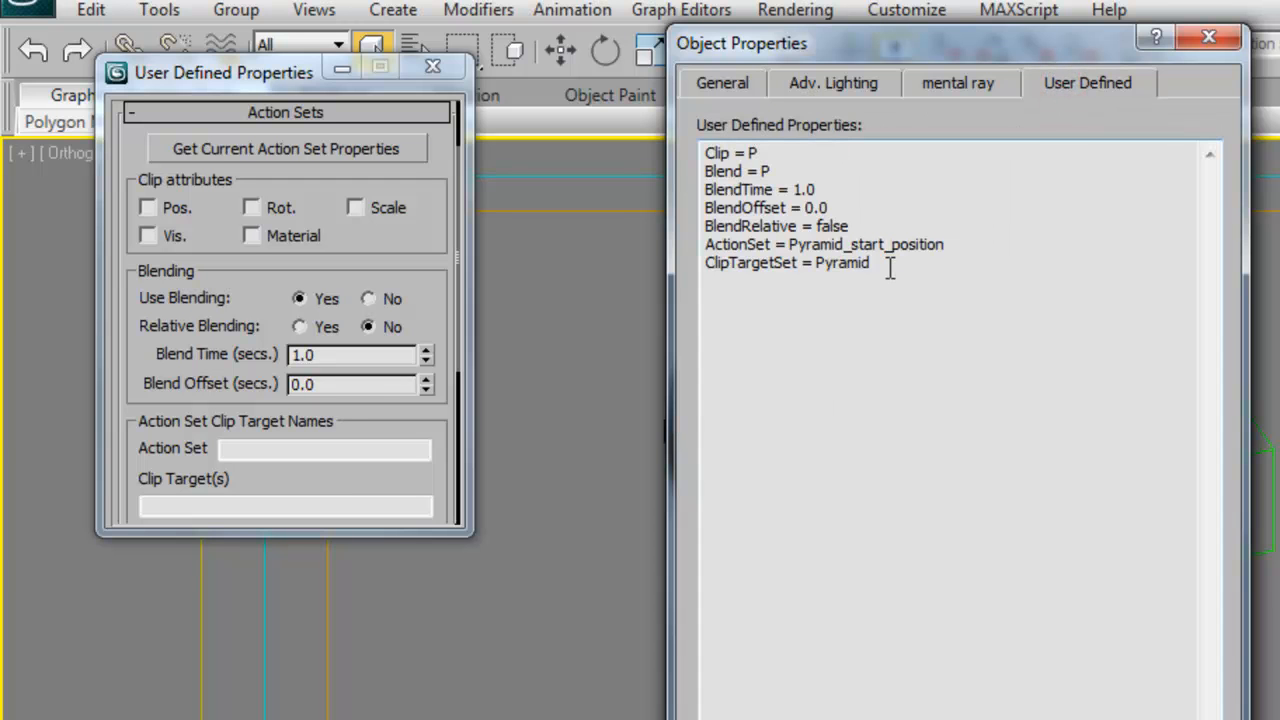
pyautogui.moveTo(887, 264); pyautogui.dragTo(700, 152)
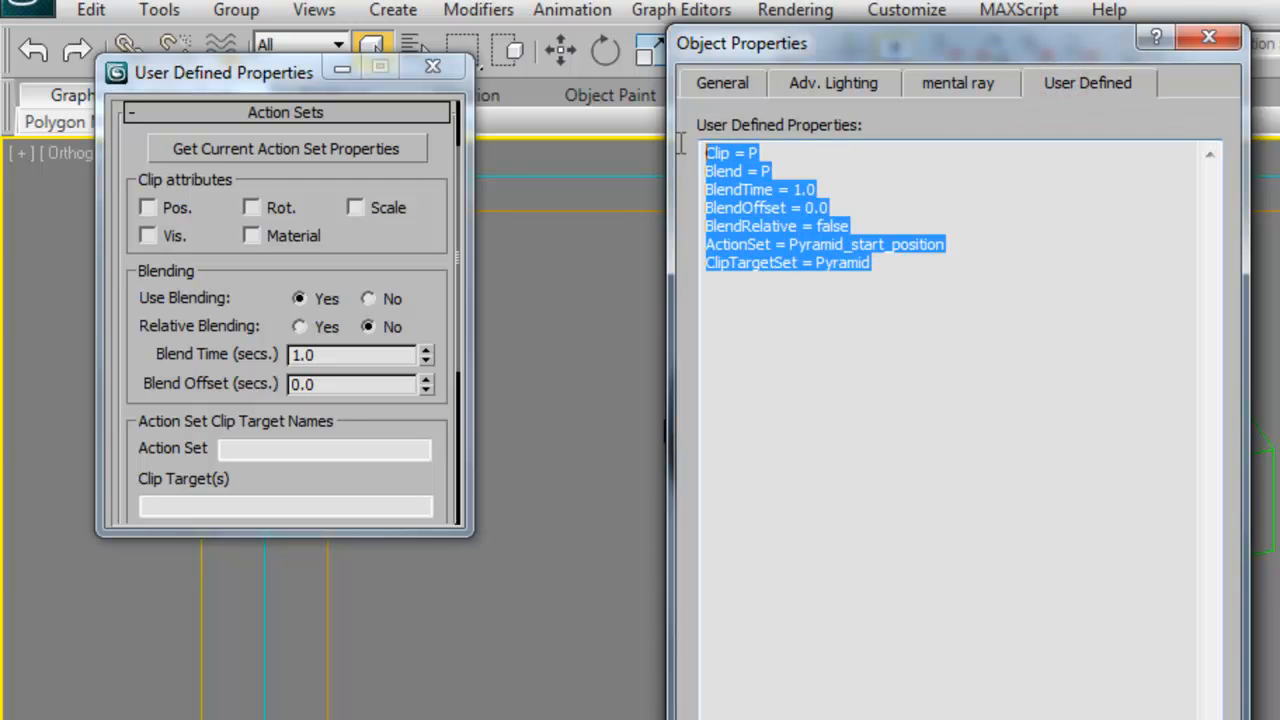
pyautogui.click(821, 286)
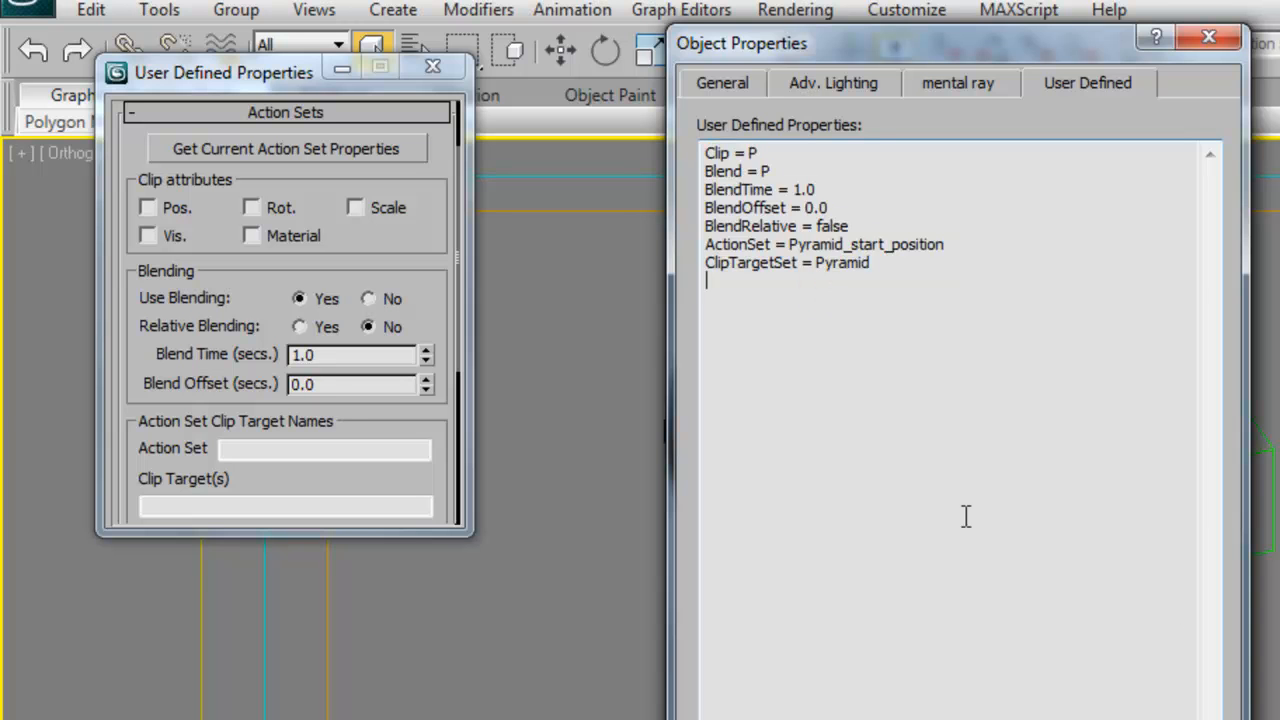
pyautogui.click(1128, 718)
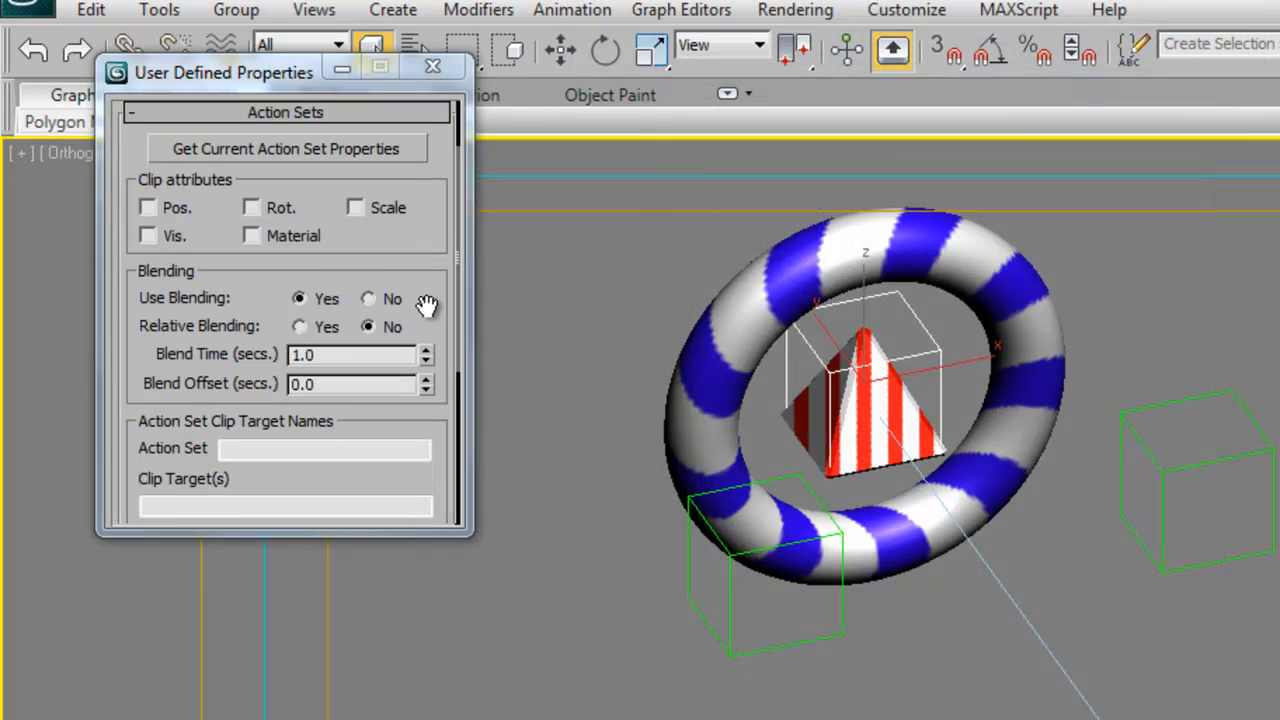
# Enlarge the User Defined Properties window and load the selected helper's current action set properties.
pyautogui.moveTo(430, 302); pyautogui.dragTo(433, 287)
pyautogui.moveTo(462, 534); pyautogui.dragTo(467, 603)
pyautogui.moveTo(428, 274); pyautogui.dragTo(422, 290)
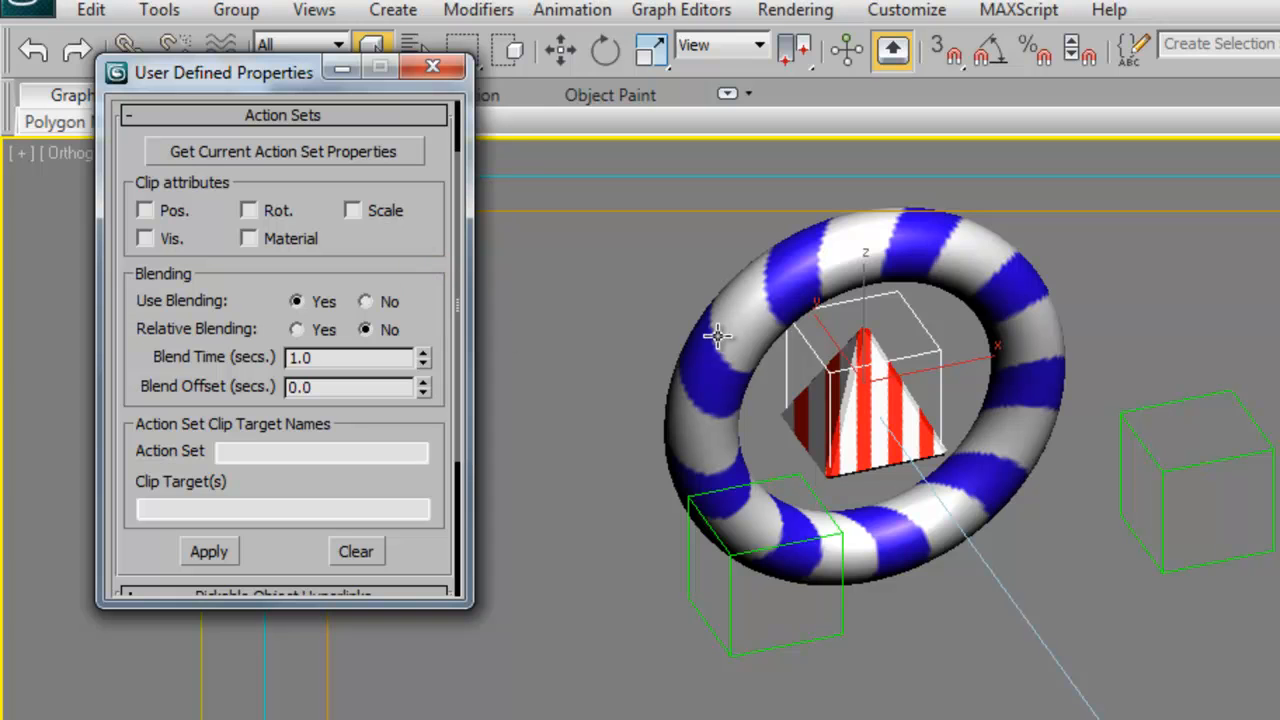
pyautogui.click(283, 156)
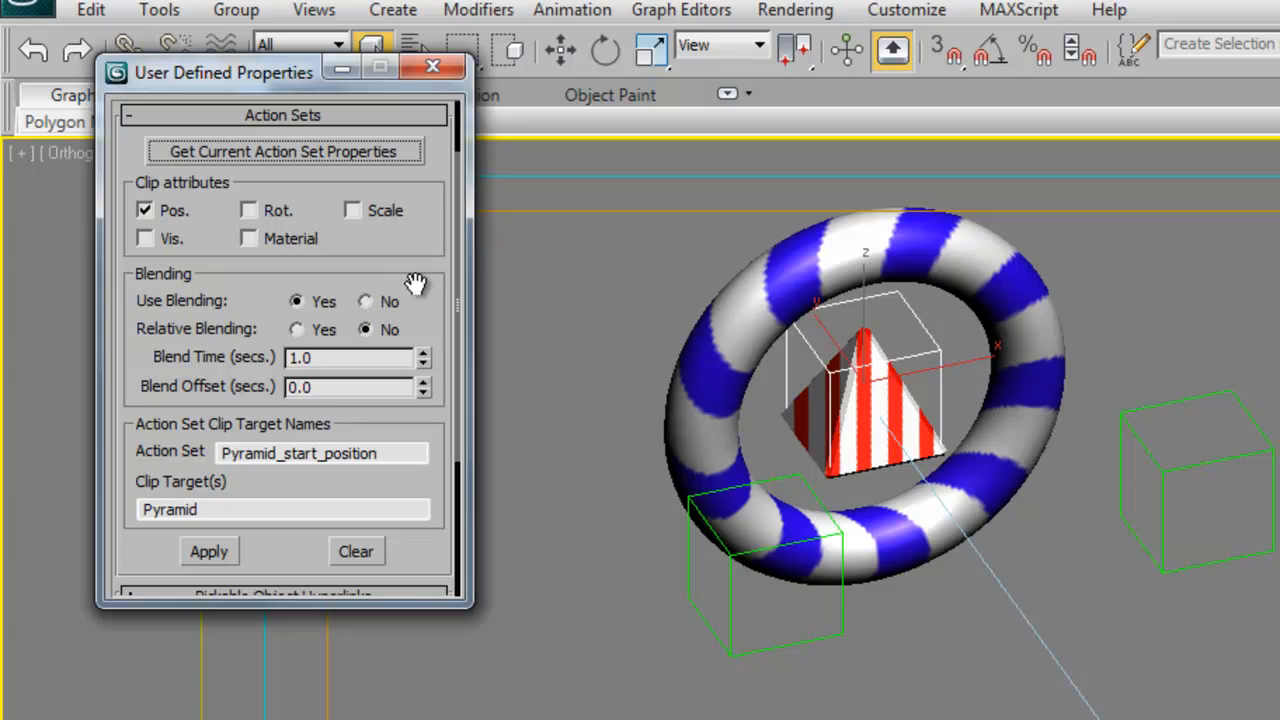
pyautogui.moveTo(421, 281)
pyautogui.mouseDown()
pyautogui.moveTo(421, 270)
pyautogui.moveTo(422, 284)
pyautogui.mouseUp()
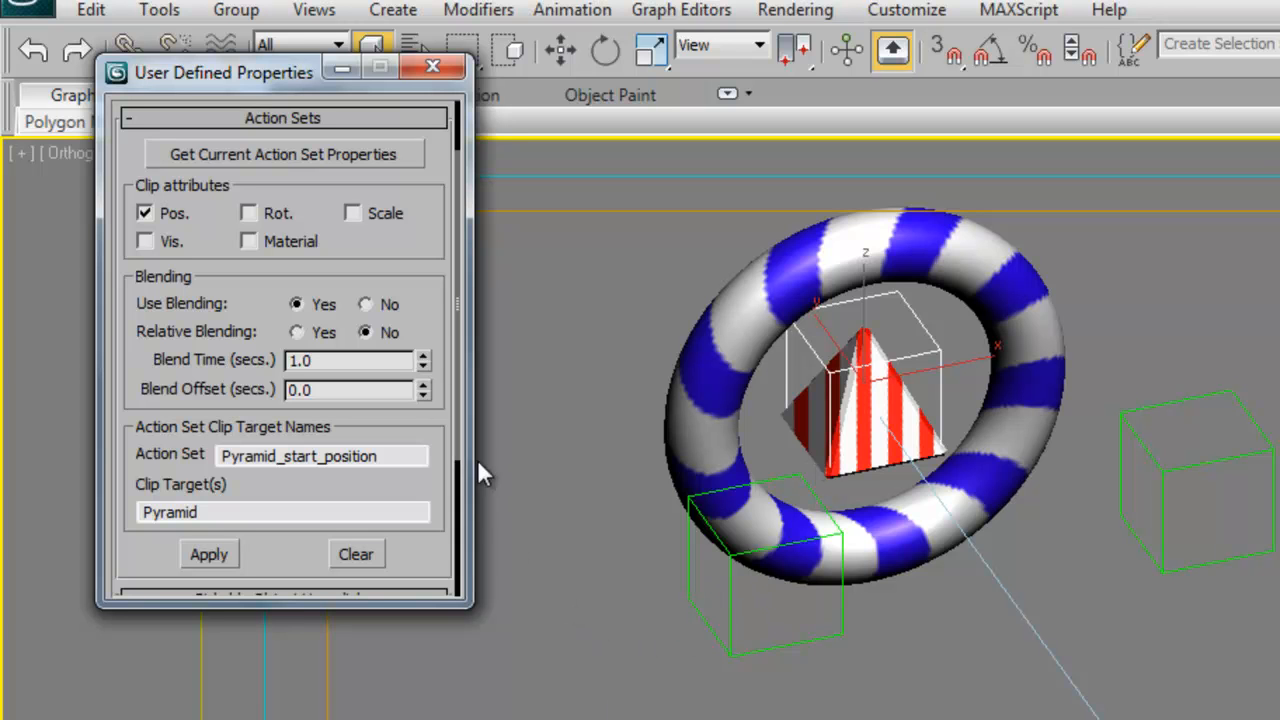
# Review the helper's blending and clip target settings, and highlight the action set name Pyramid_start_position.
pyautogui.click(367, 366)
pyautogui.moveTo(440, 424); pyautogui.dragTo(457, 338)
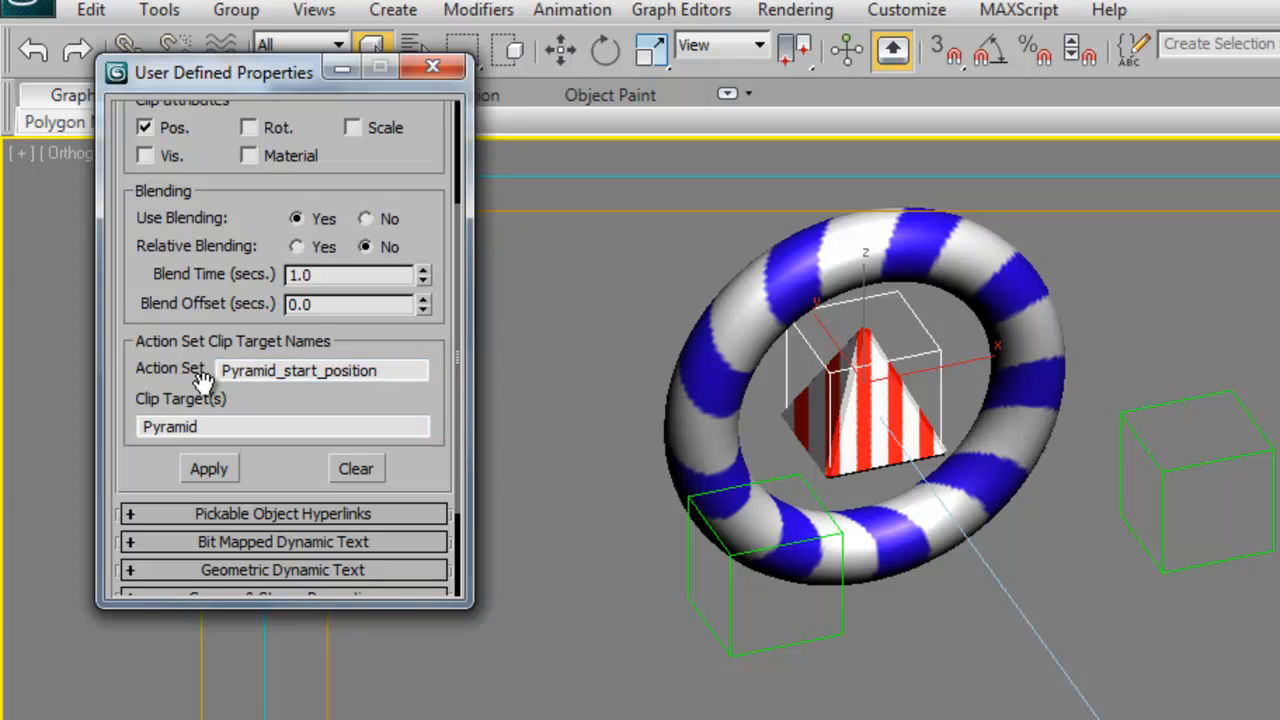
pyautogui.moveTo(203, 380); pyautogui.dragTo(203, 411)
pyautogui.click(387, 401)
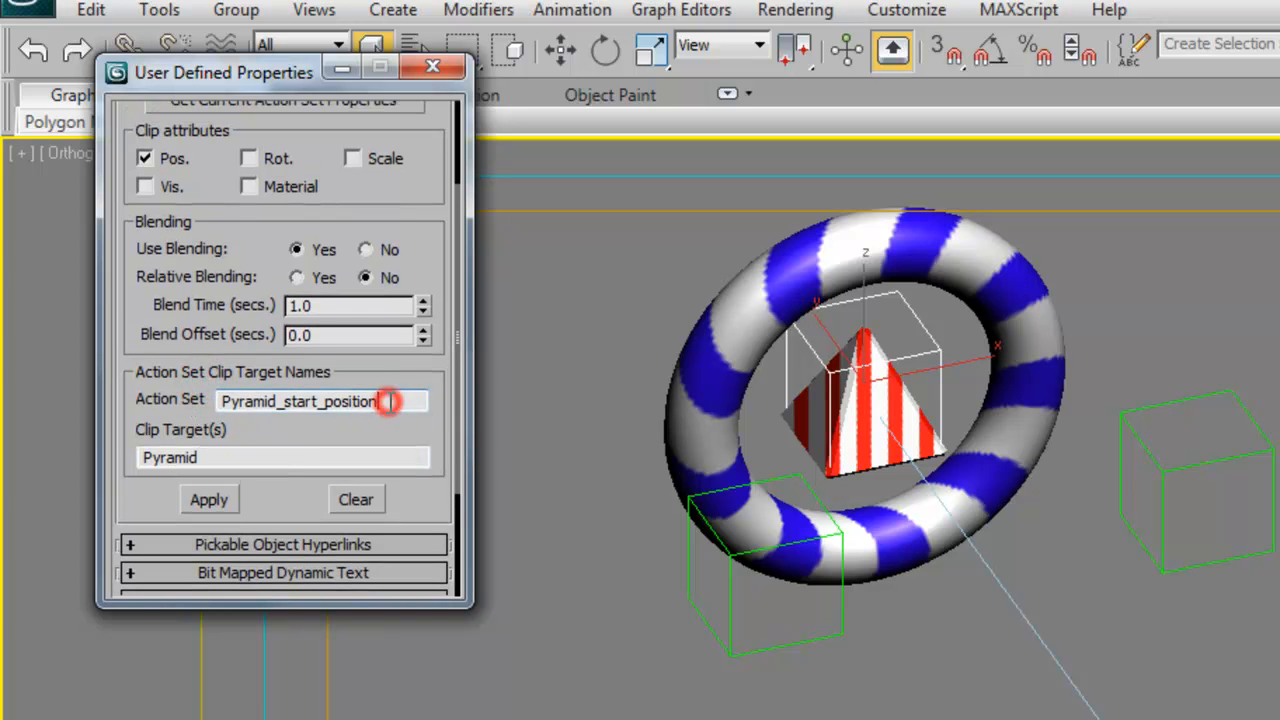
pyautogui.moveTo(387, 401); pyautogui.dragTo(205, 417)
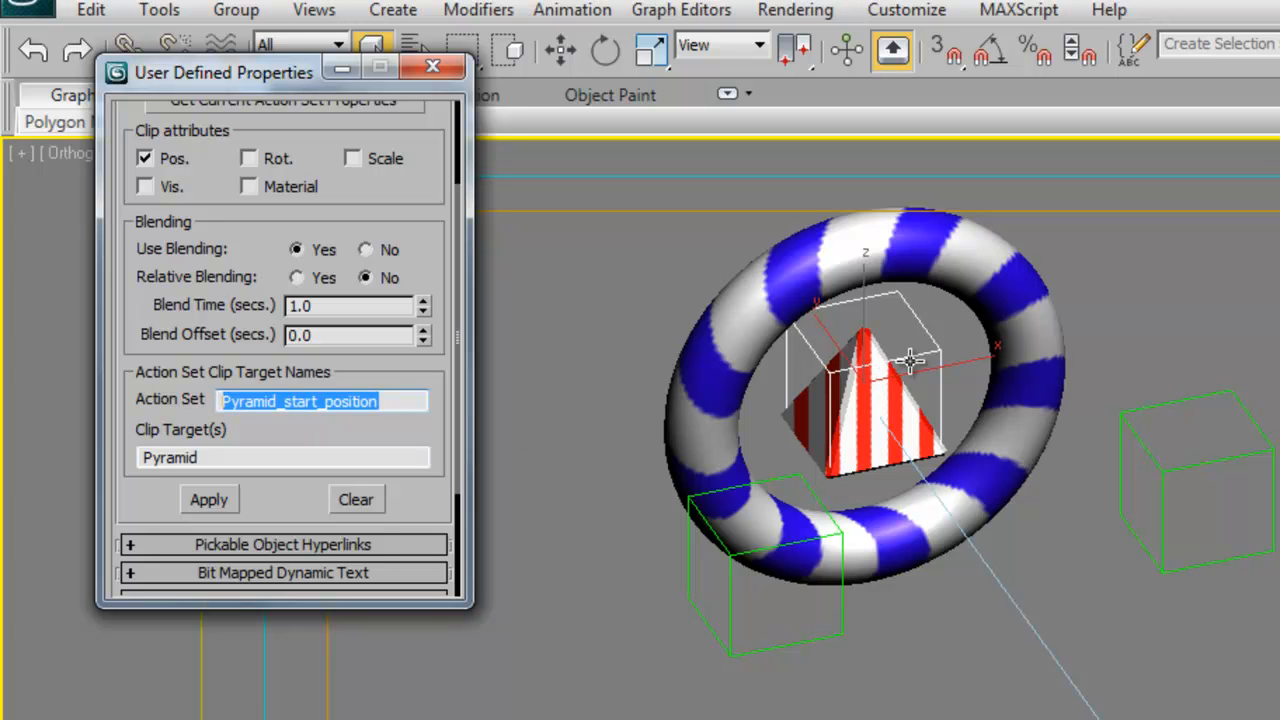
# Load the current action set properties of the Pyramid_position_one helper, then those of the Pyramid_position_two helper.
pyautogui.click(731, 600)
pyautogui.moveTo(404, 200); pyautogui.dragTo(400, 243)
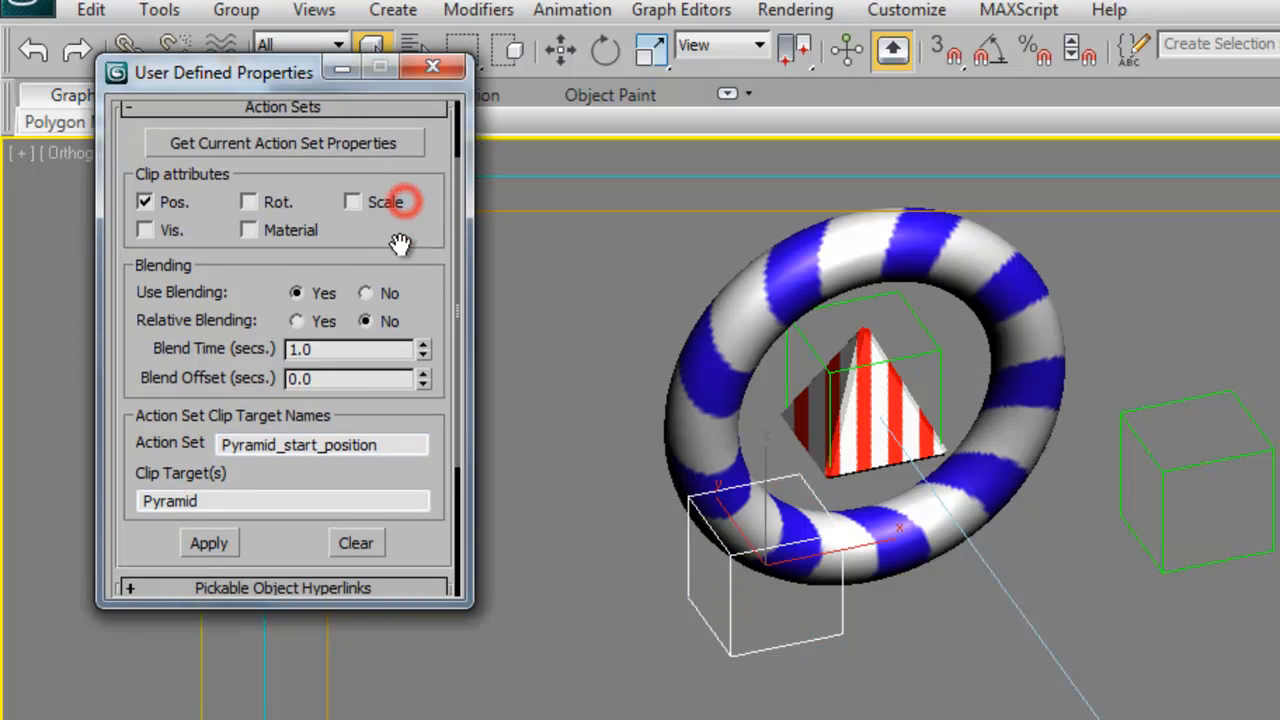
pyautogui.click(347, 142)
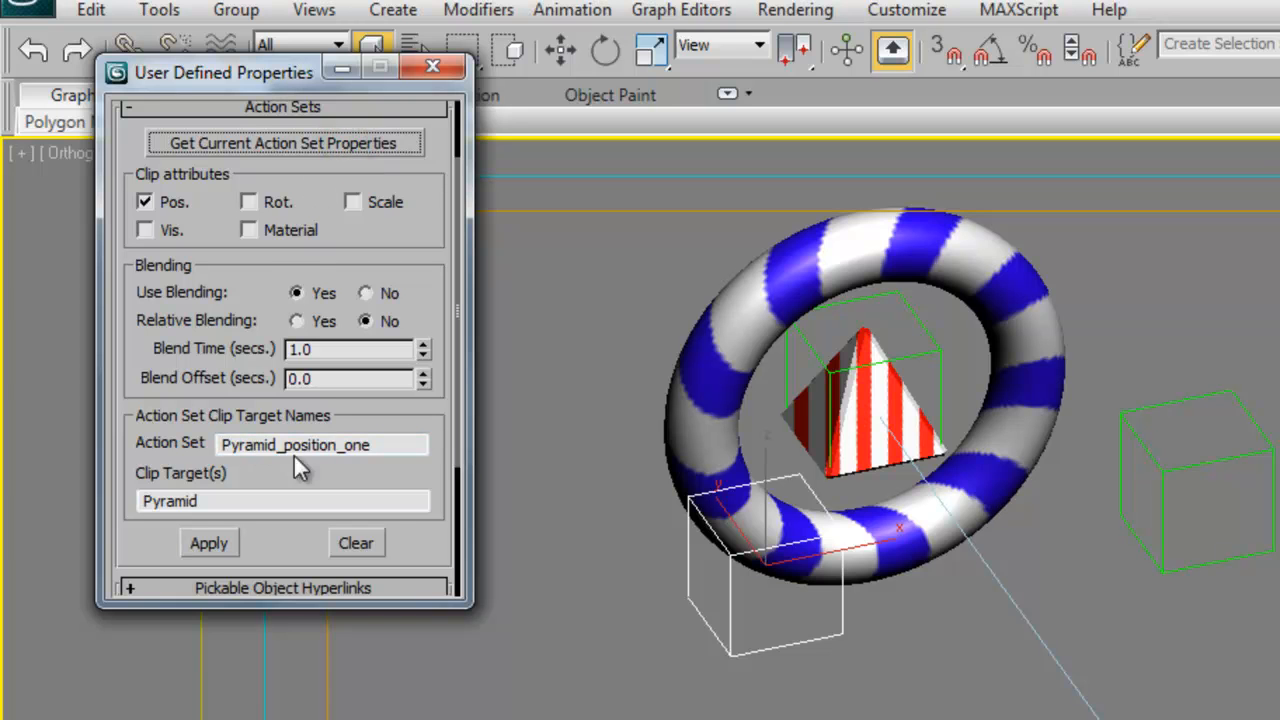
pyautogui.click(1161, 476)
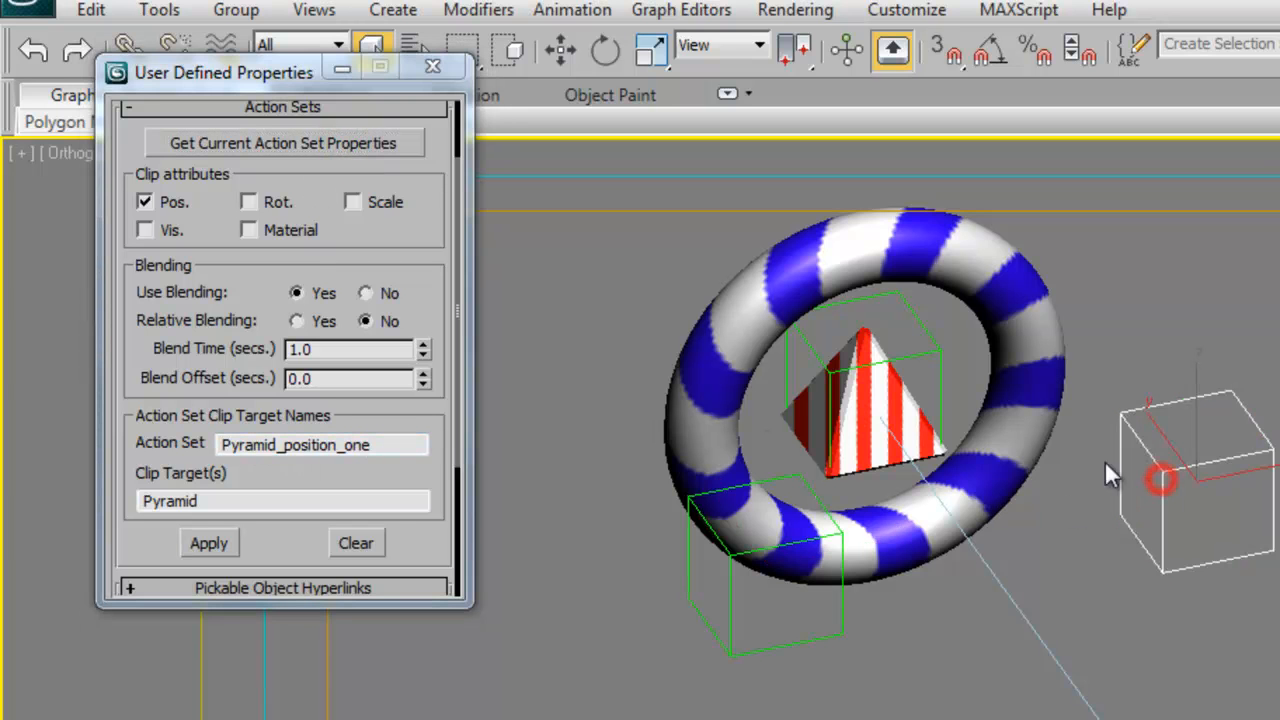
pyautogui.click(382, 146)
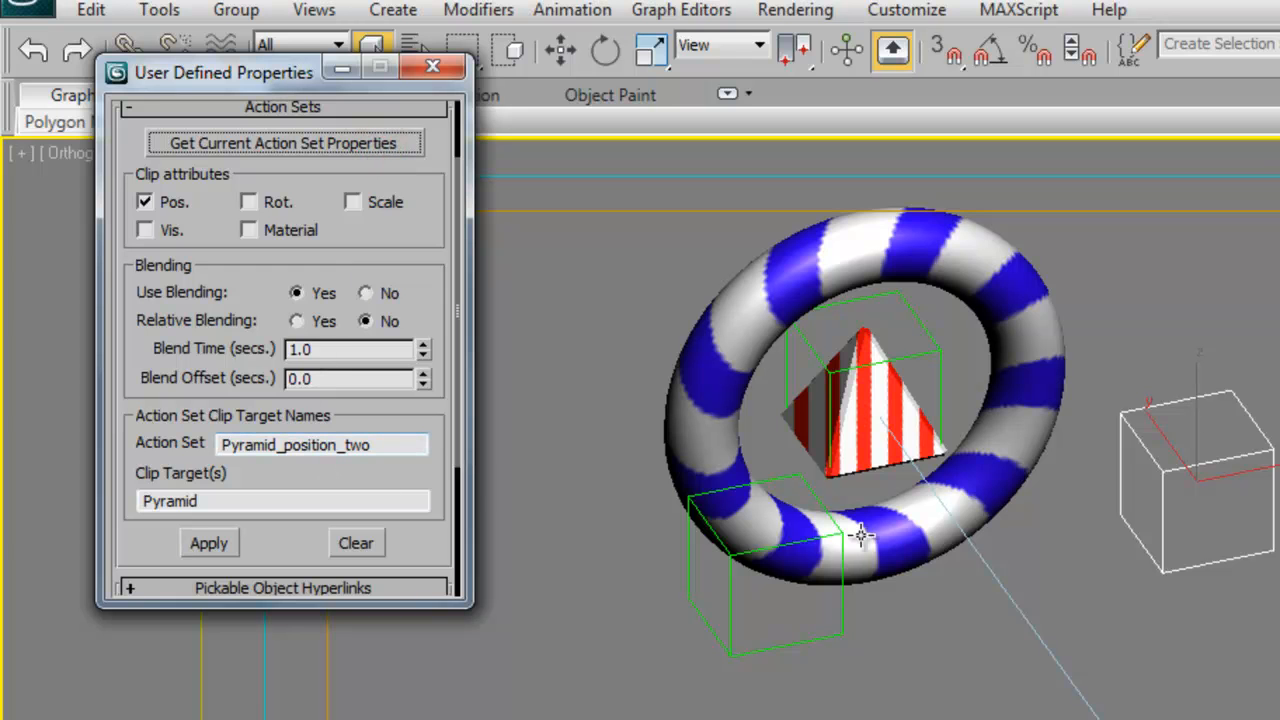
# Select each of the three pyramid position helpers in turn, then select the striped torus.
pyautogui.click(915, 358)
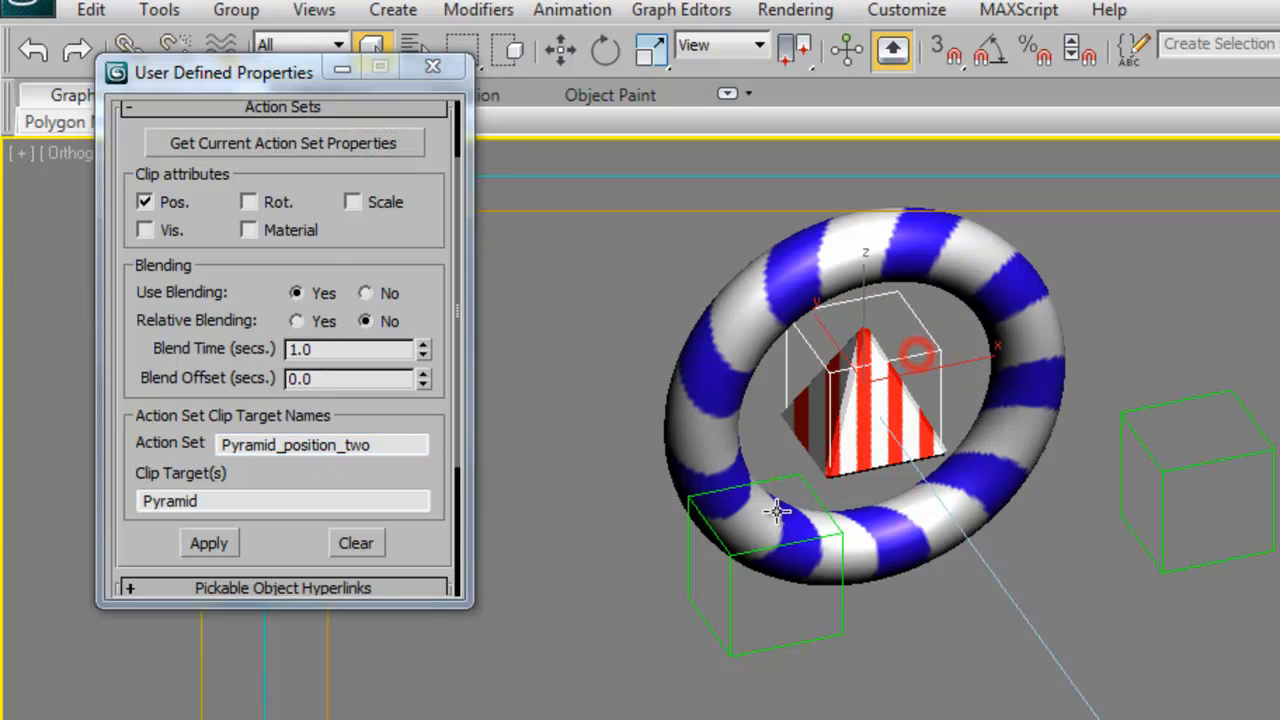
pyautogui.click(733, 563)
pyautogui.click(1168, 548)
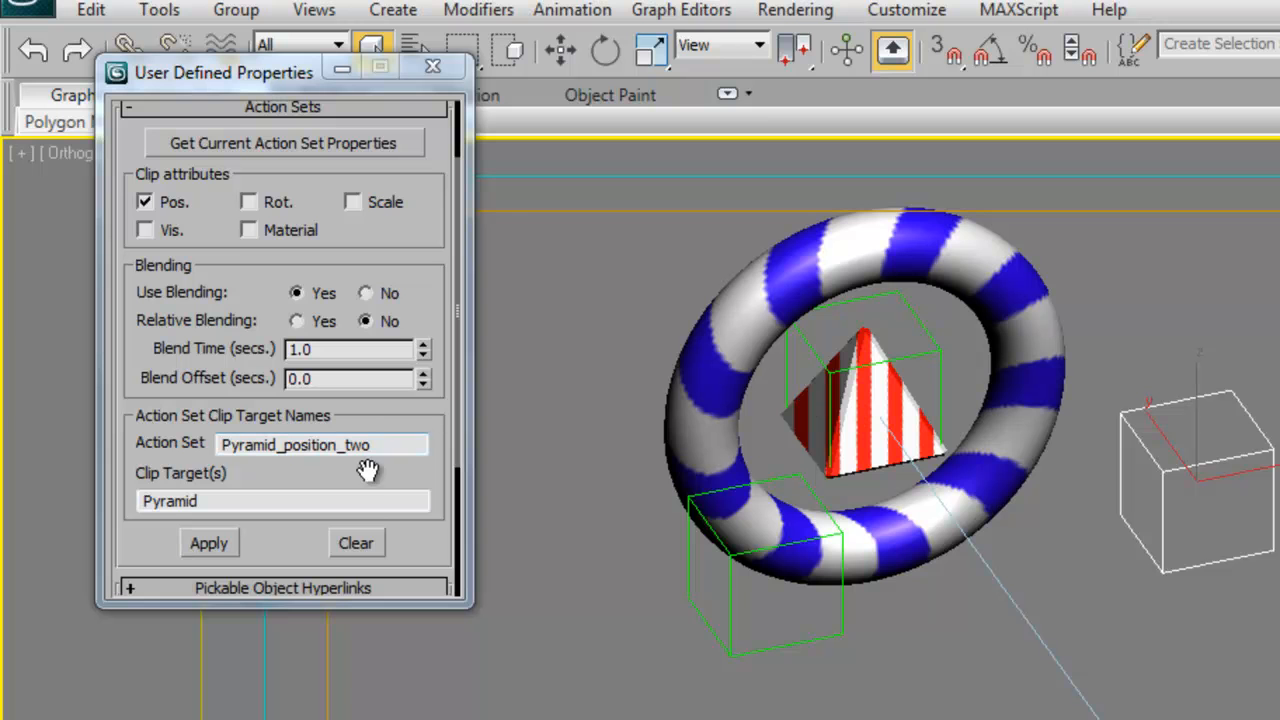
pyautogui.click(714, 374)
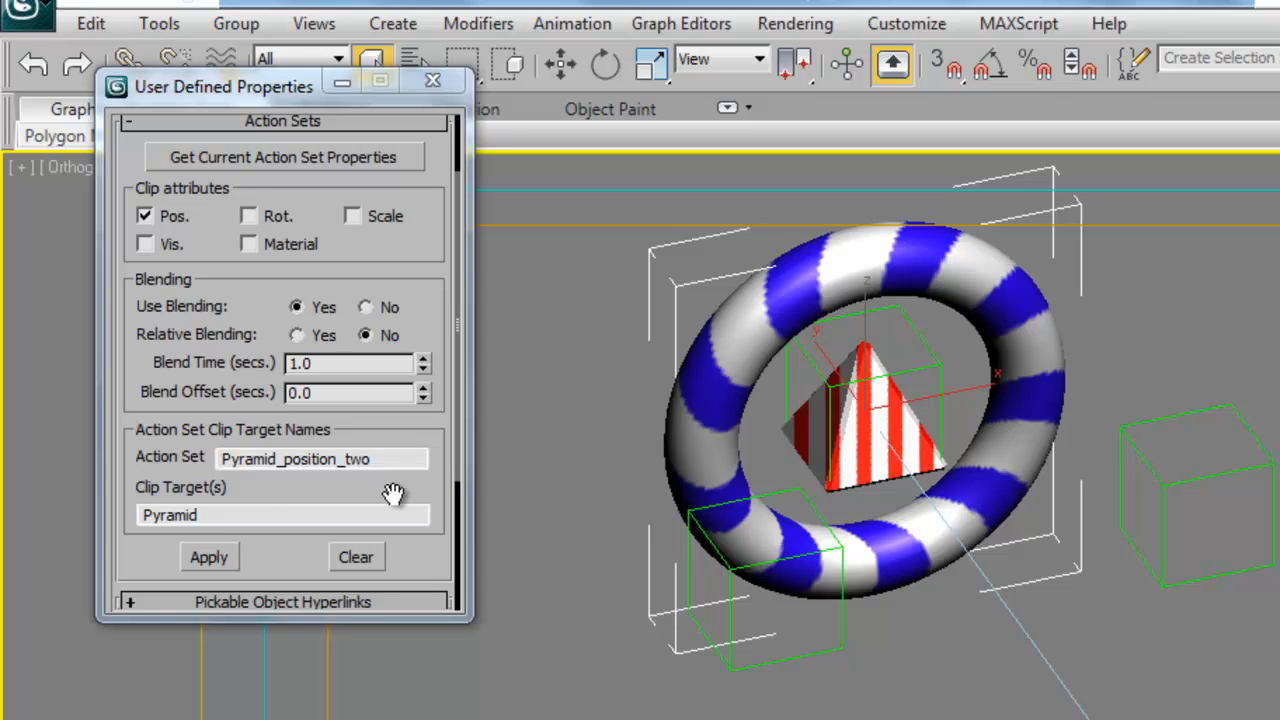
pyautogui.moveTo(384, 497); pyautogui.dragTo(351, 484)
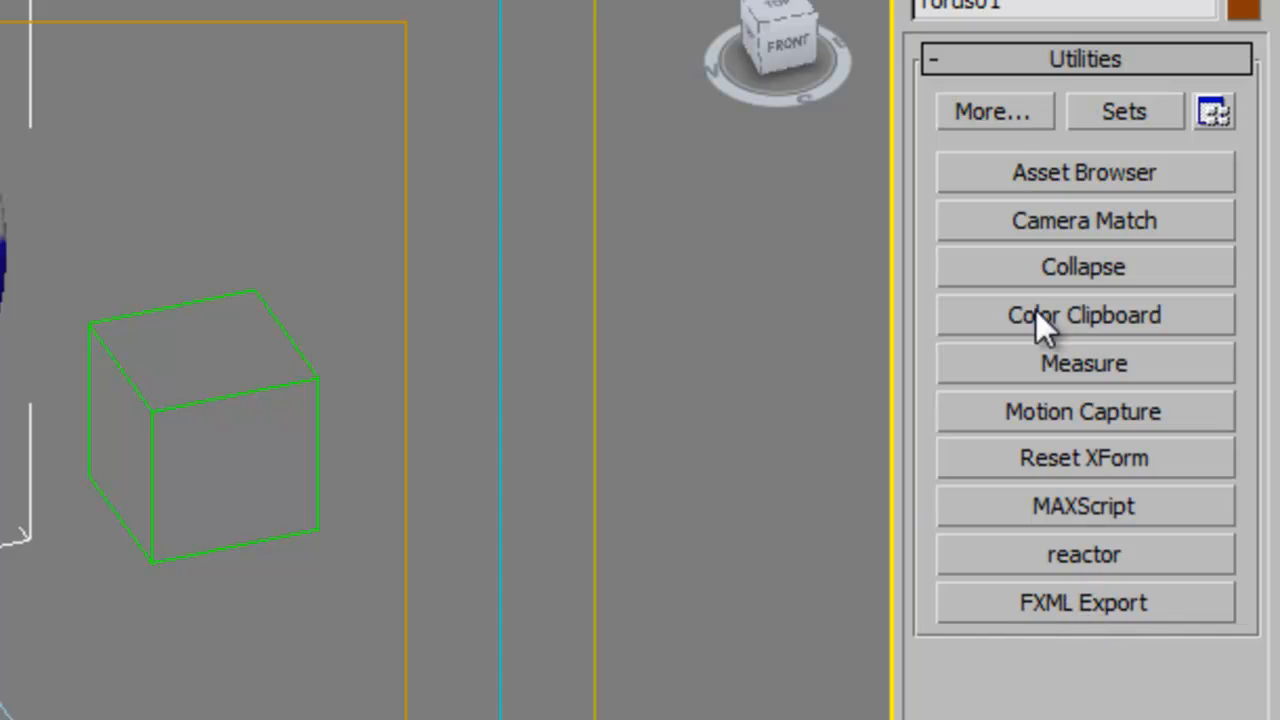
pyautogui.click(995, 112)
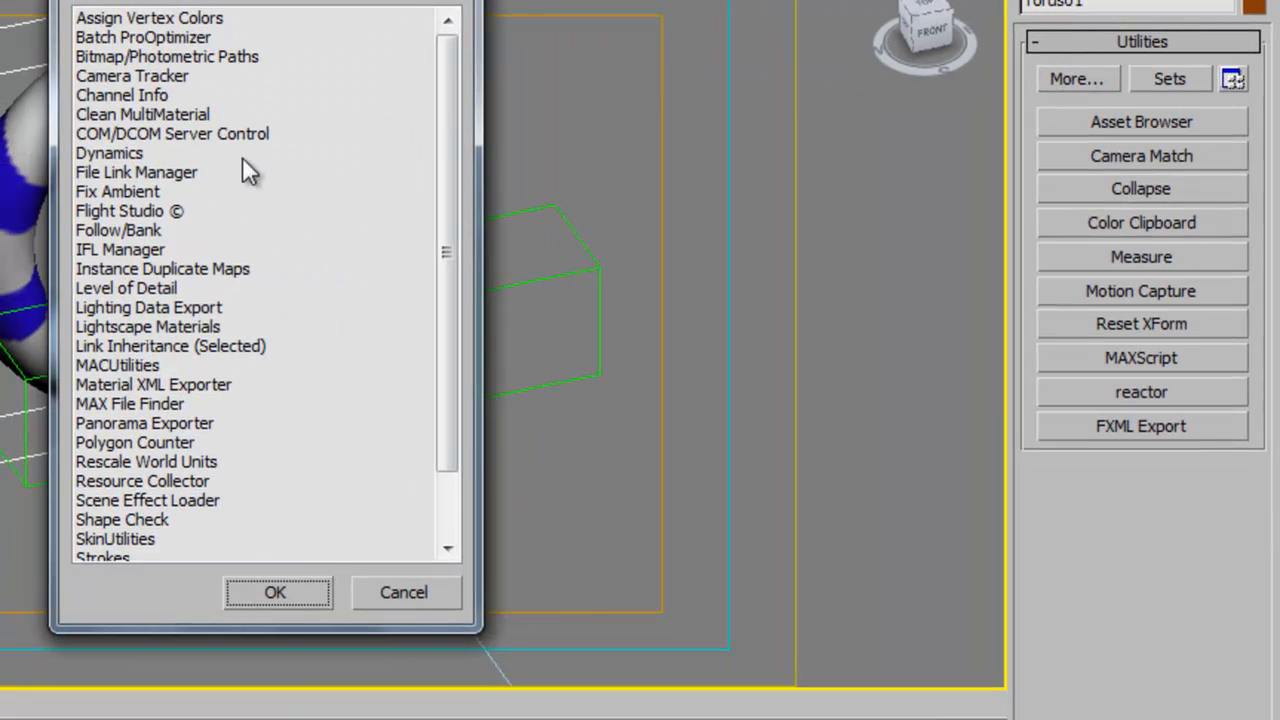
pyautogui.click(205, 154)
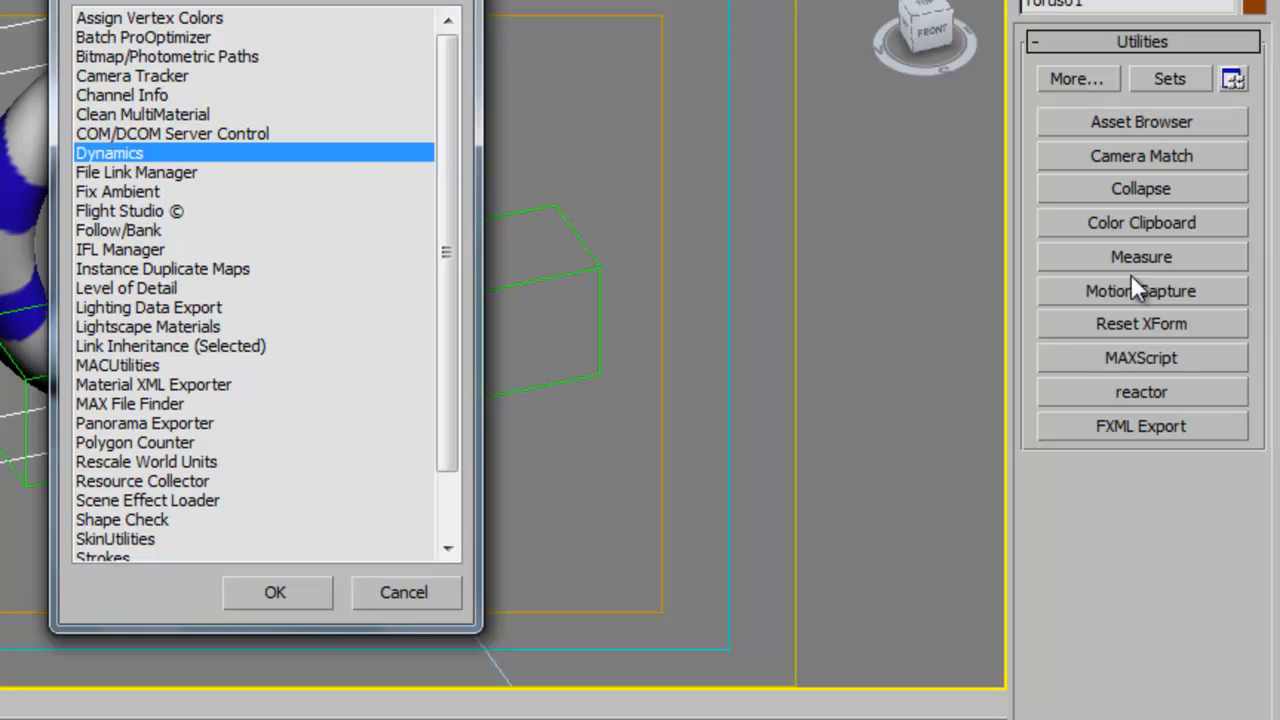
pyautogui.click(406, 594)
# Export the scene with the FXML Export utility as insert scene Lesson1 in the Projects subfolder.
pyautogui.click(1177, 430)
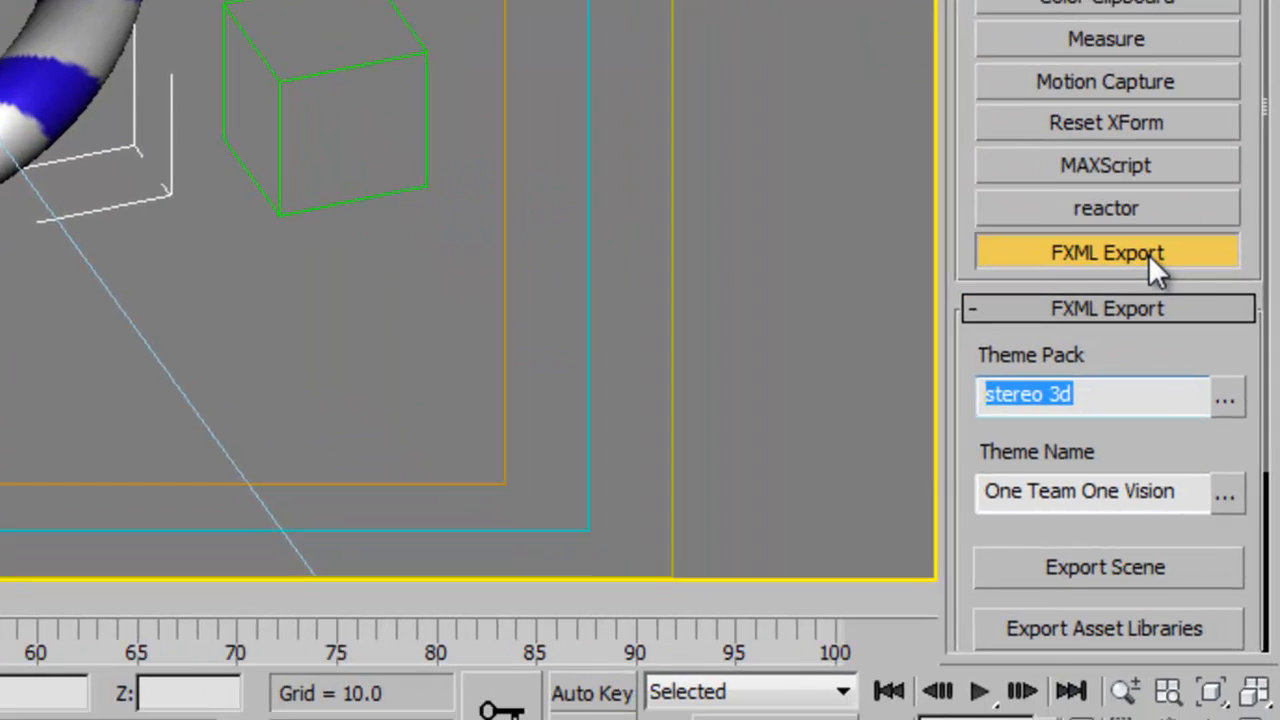
pyautogui.scroll(-4, 1250, 208)
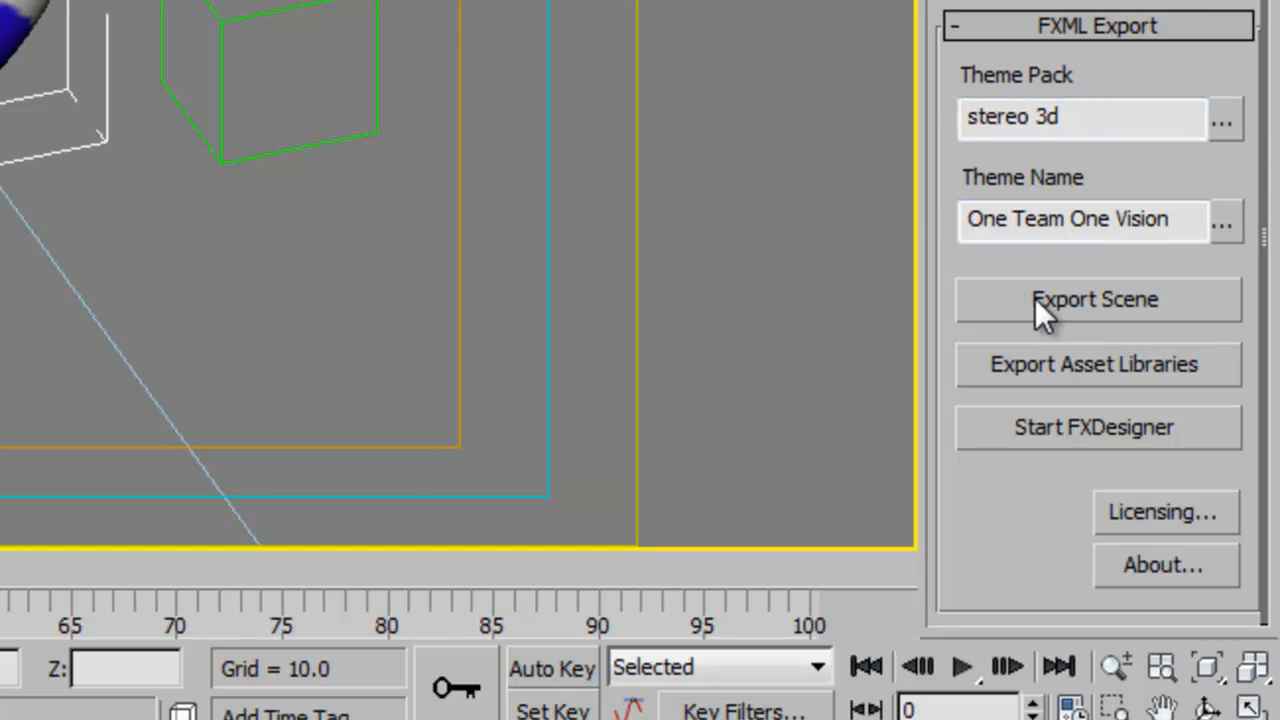
pyautogui.click(1198, 299)
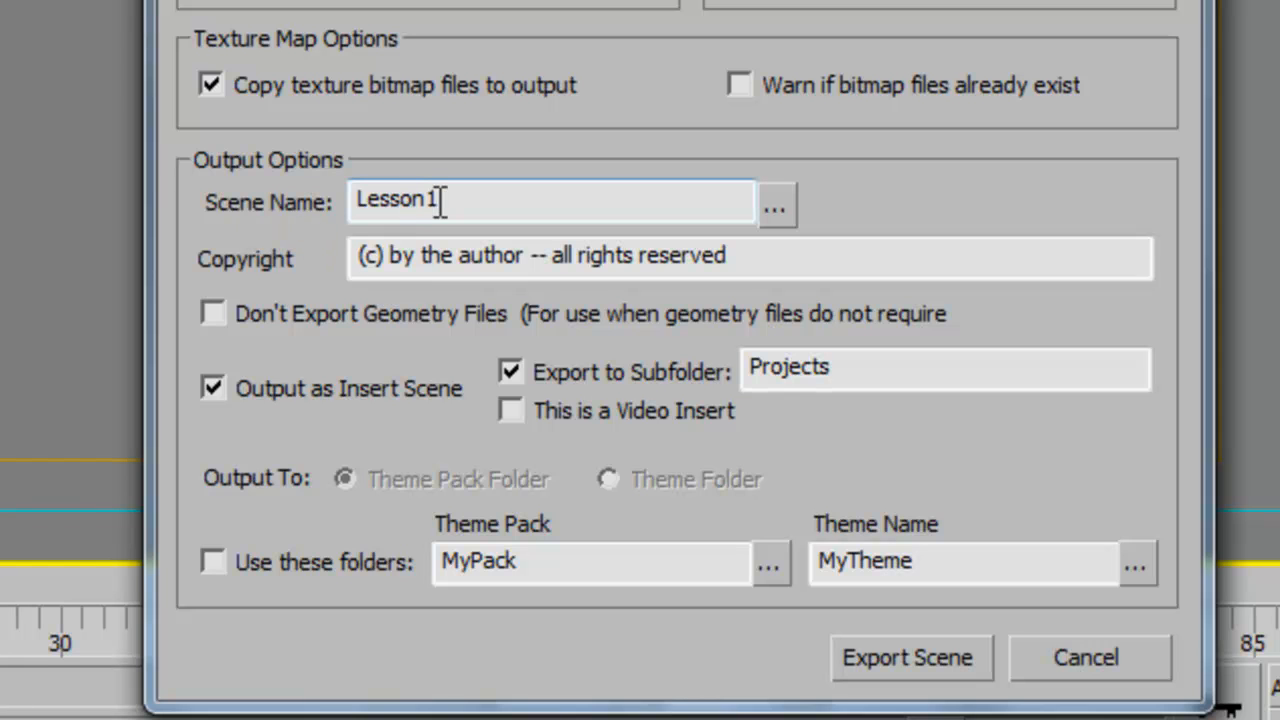
pyautogui.click(597, 197)
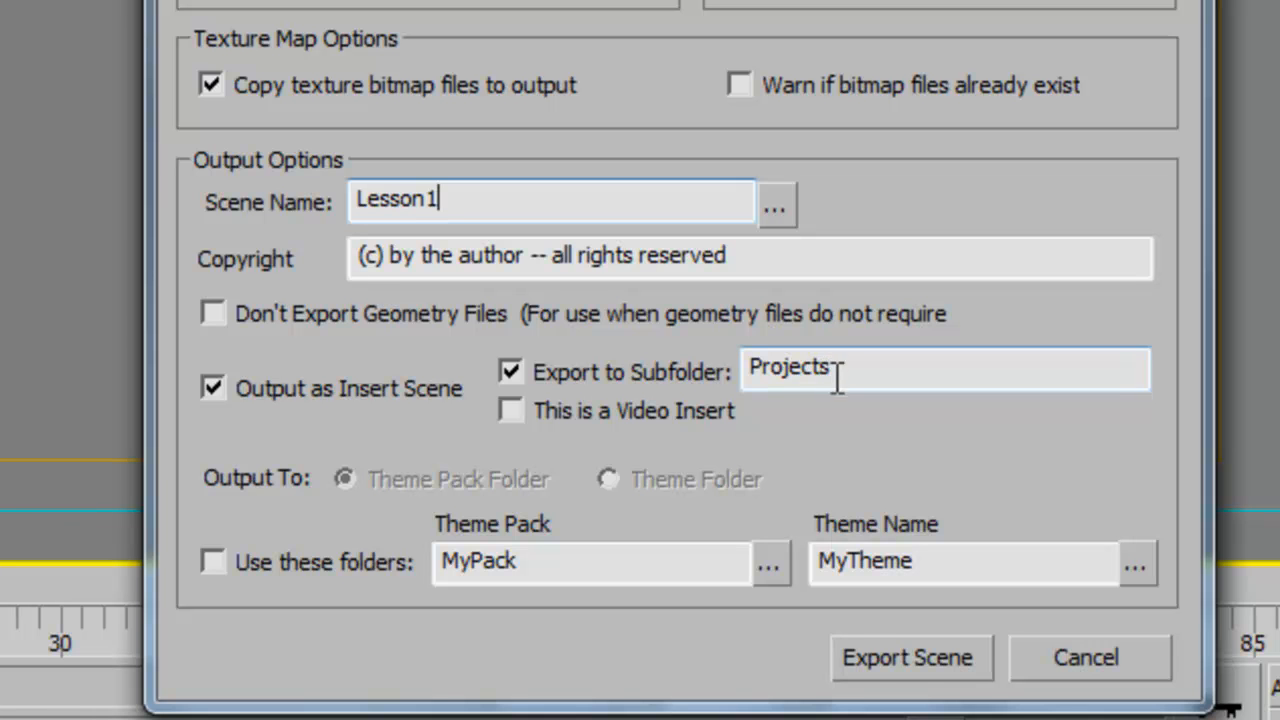
pyautogui.click(908, 658)
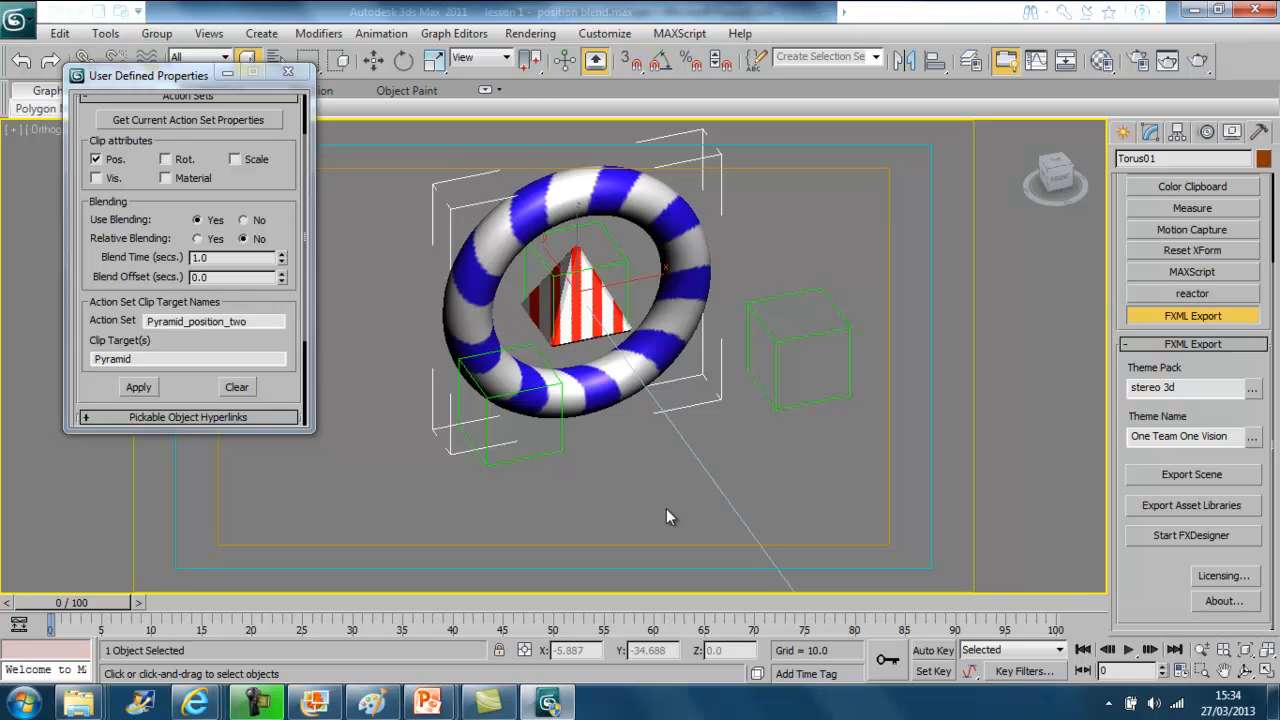
# Switch to the PowerPoint presentation lesson 1 - position blend.ppt and delete all objects from its slide.
pyautogui.moveTo(427, 705)
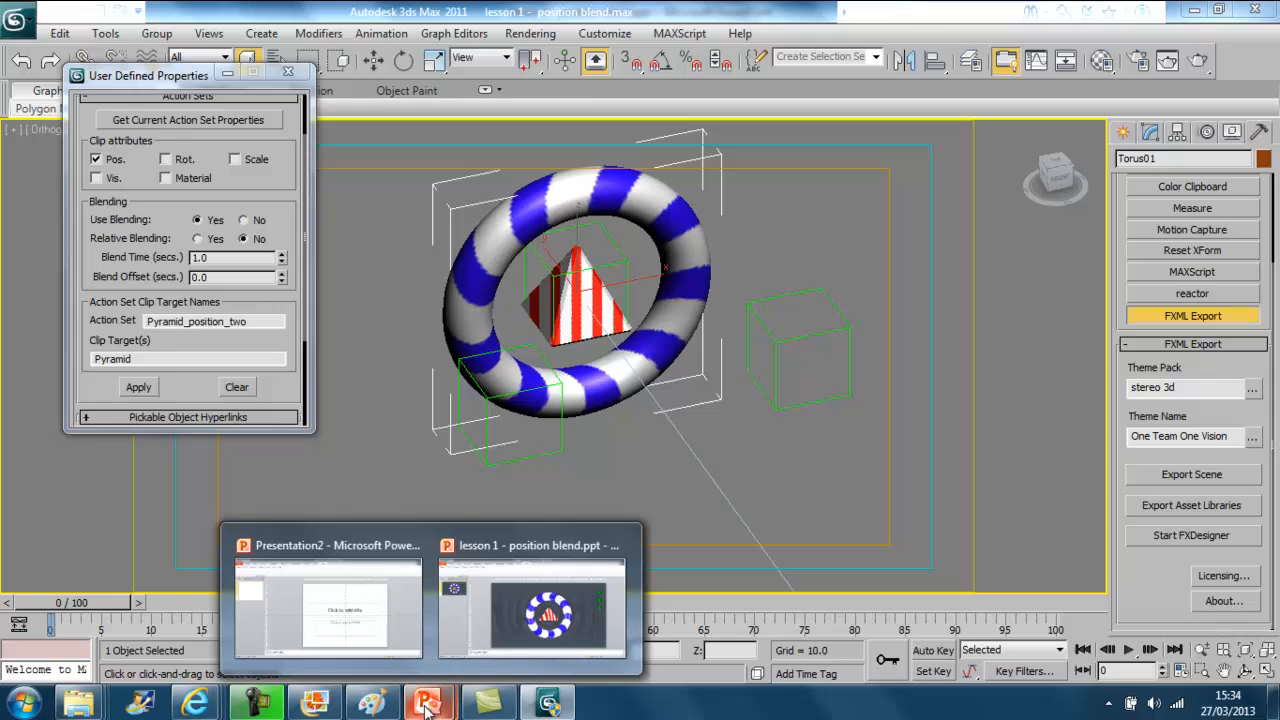
pyautogui.click(530, 605)
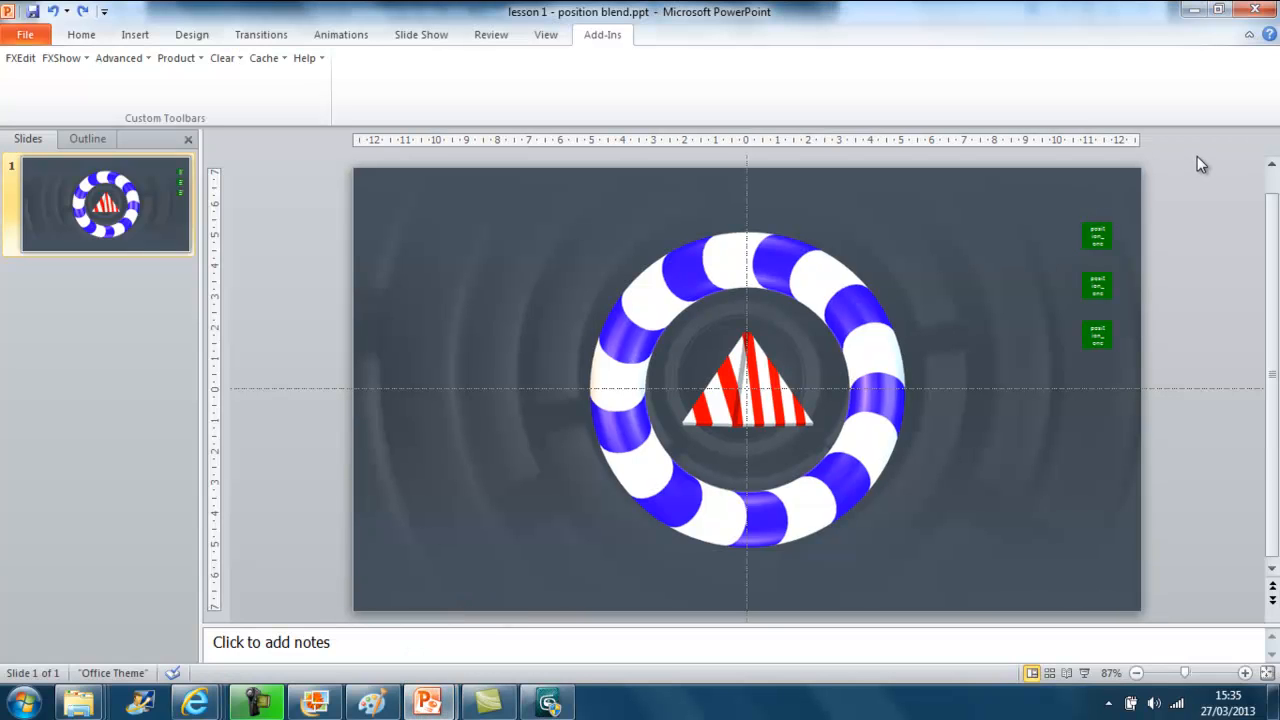
pyautogui.moveTo(1197, 156)
pyautogui.mouseDown()
pyautogui.moveTo(862, 388)
pyautogui.moveTo(324, 626)
pyautogui.mouseUp()
pyautogui.press('Delete')
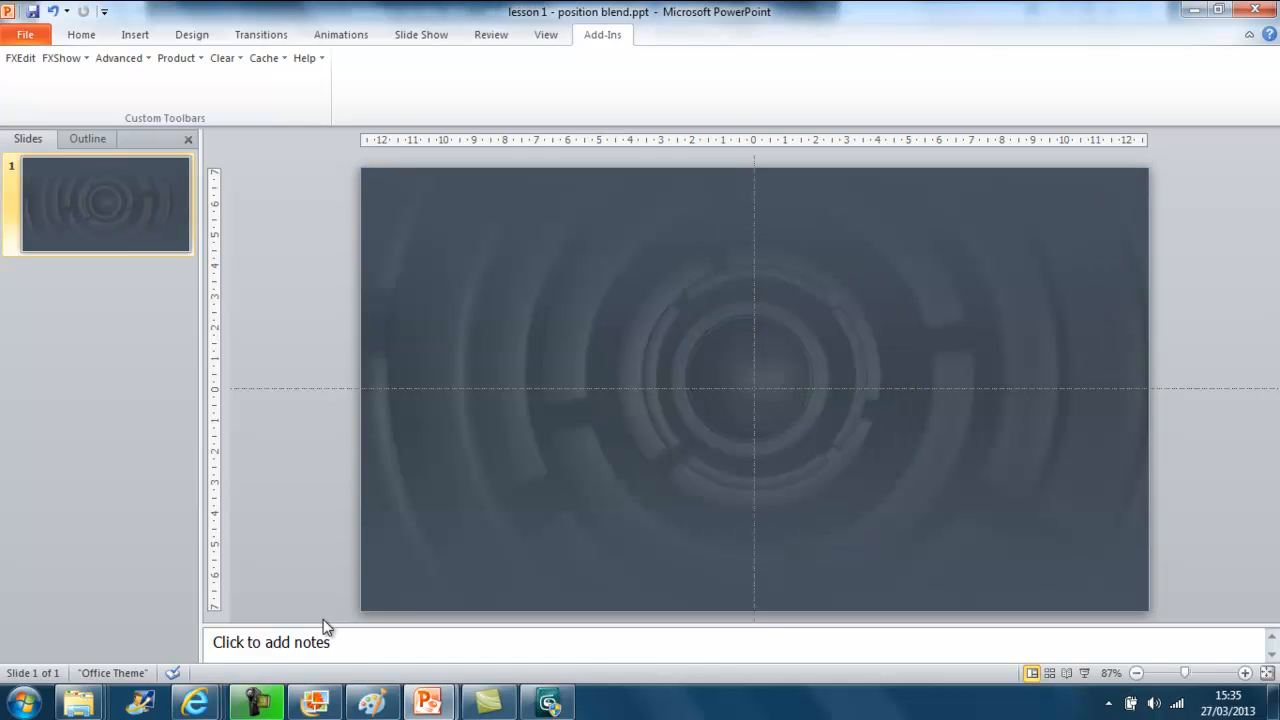
# Open FXEdit, review the 3D Hub theme, and preview its Blank and Branded Background variations before reselecting Default.
pyautogui.click(20, 57)
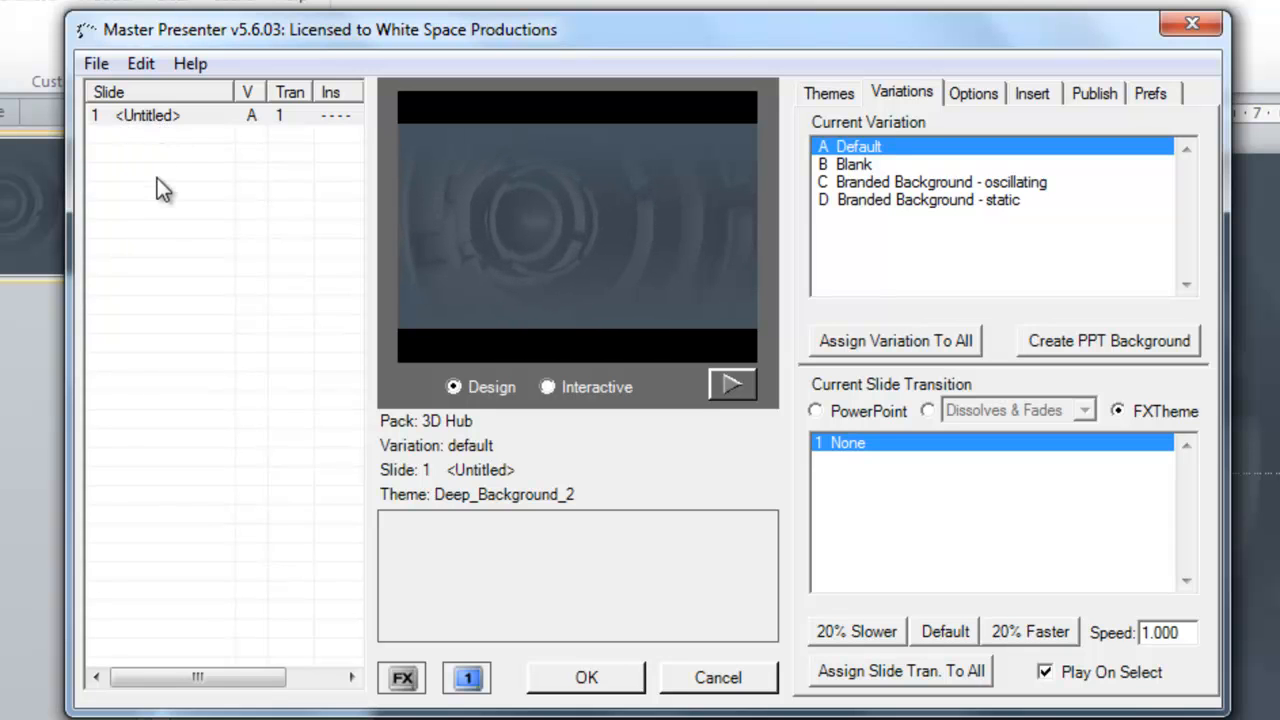
pyautogui.click(833, 96)
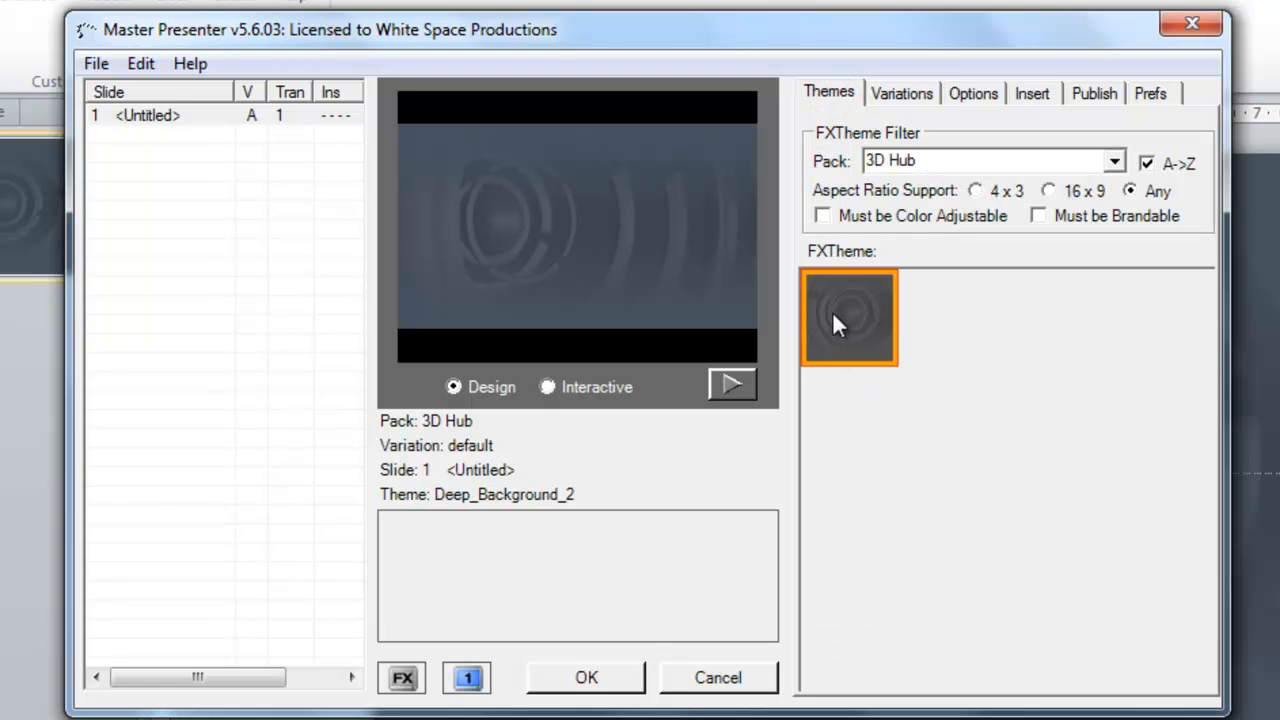
pyautogui.click(900, 94)
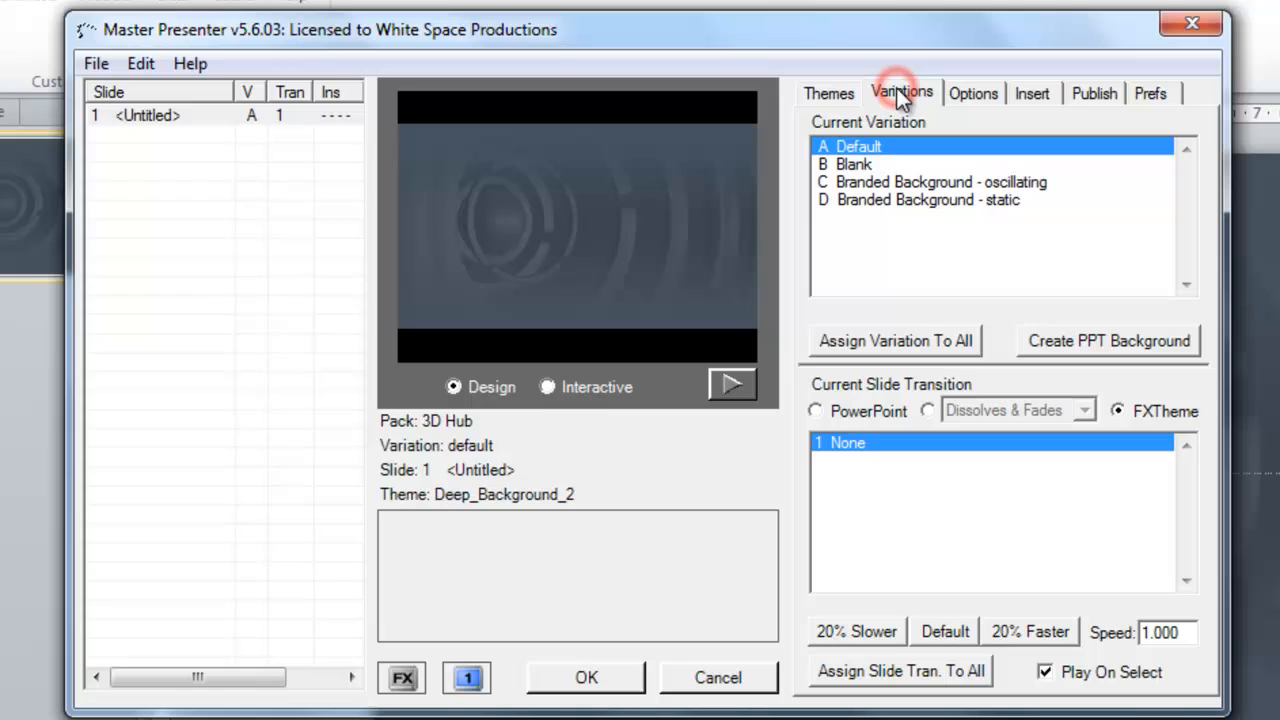
pyautogui.click(860, 165)
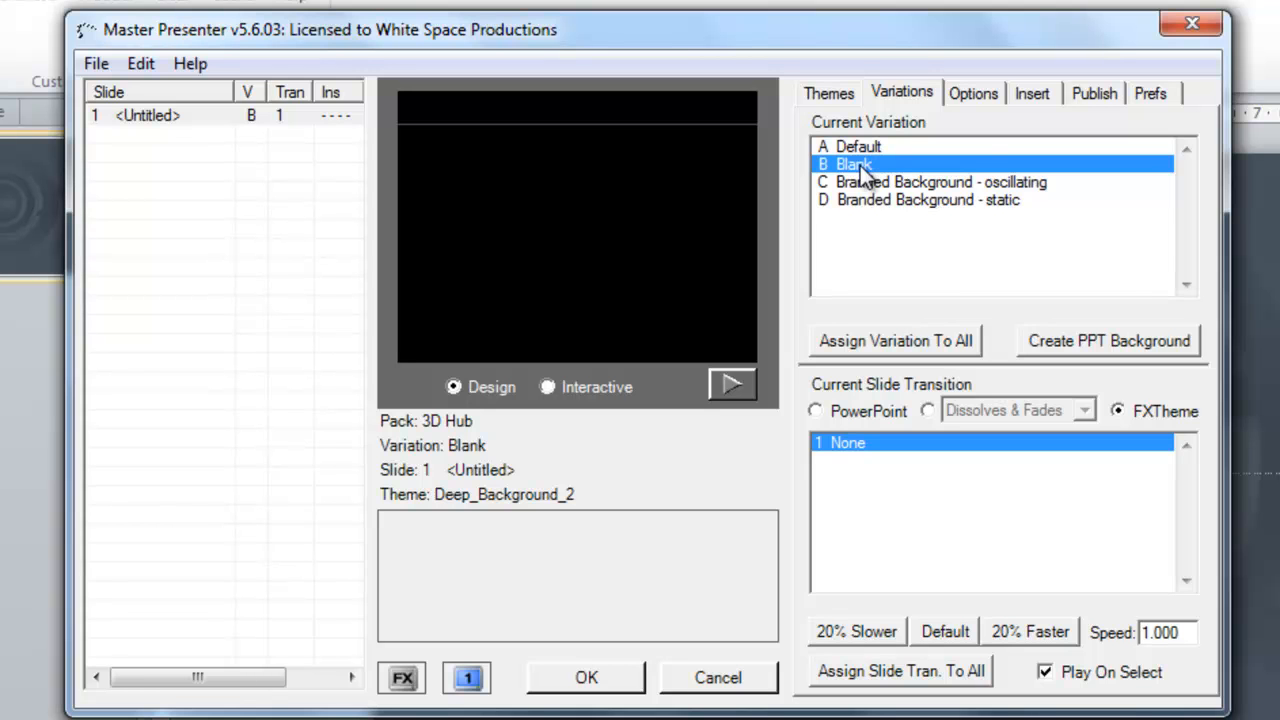
pyautogui.click(875, 183)
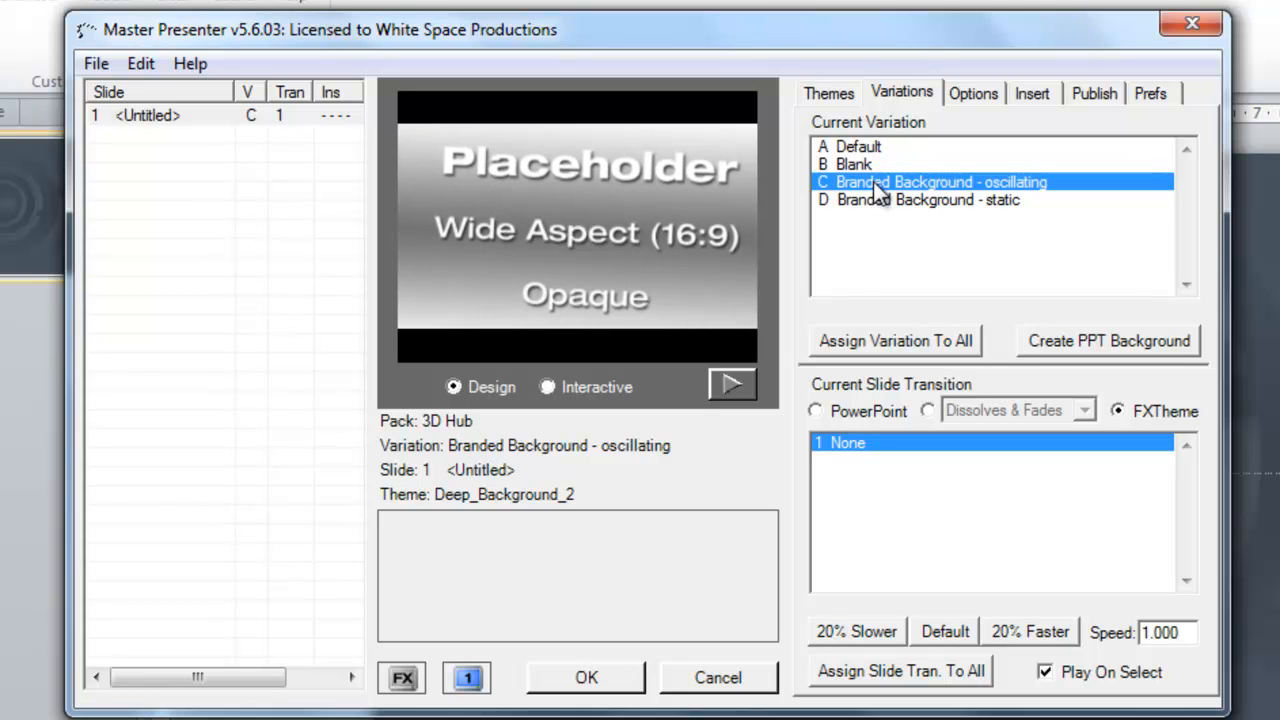
pyautogui.click(871, 206)
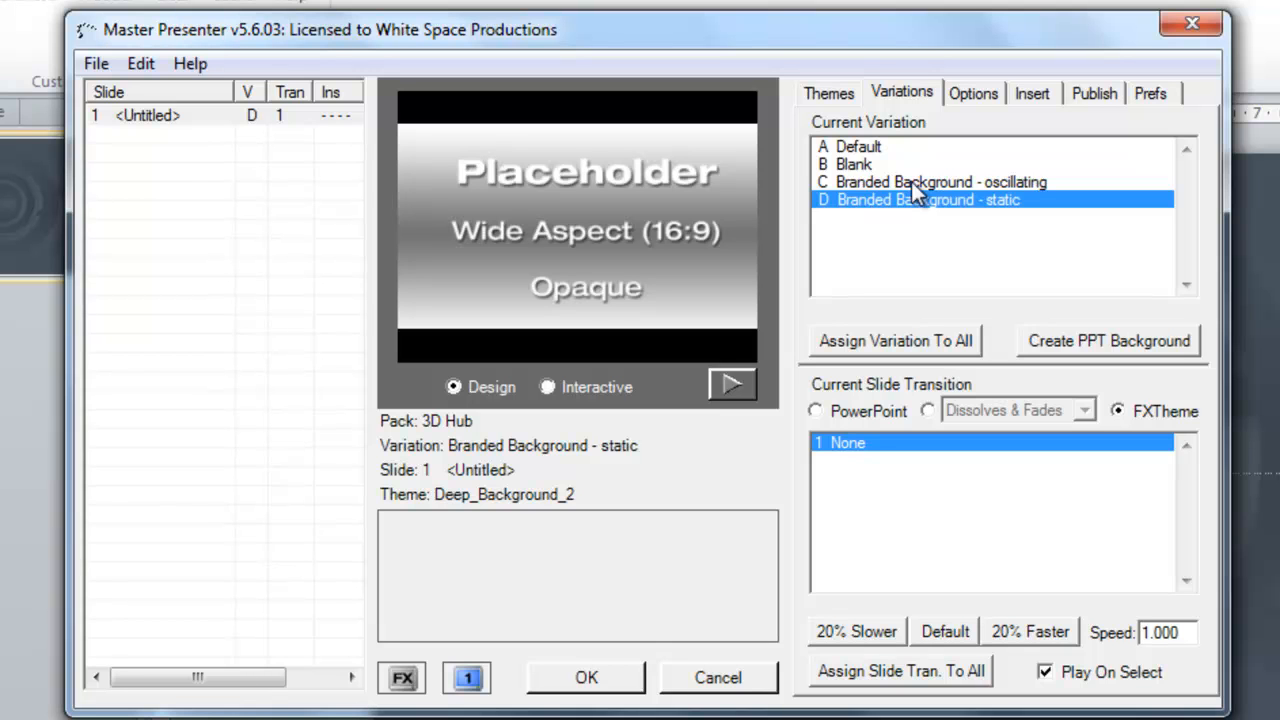
pyautogui.click(862, 147)
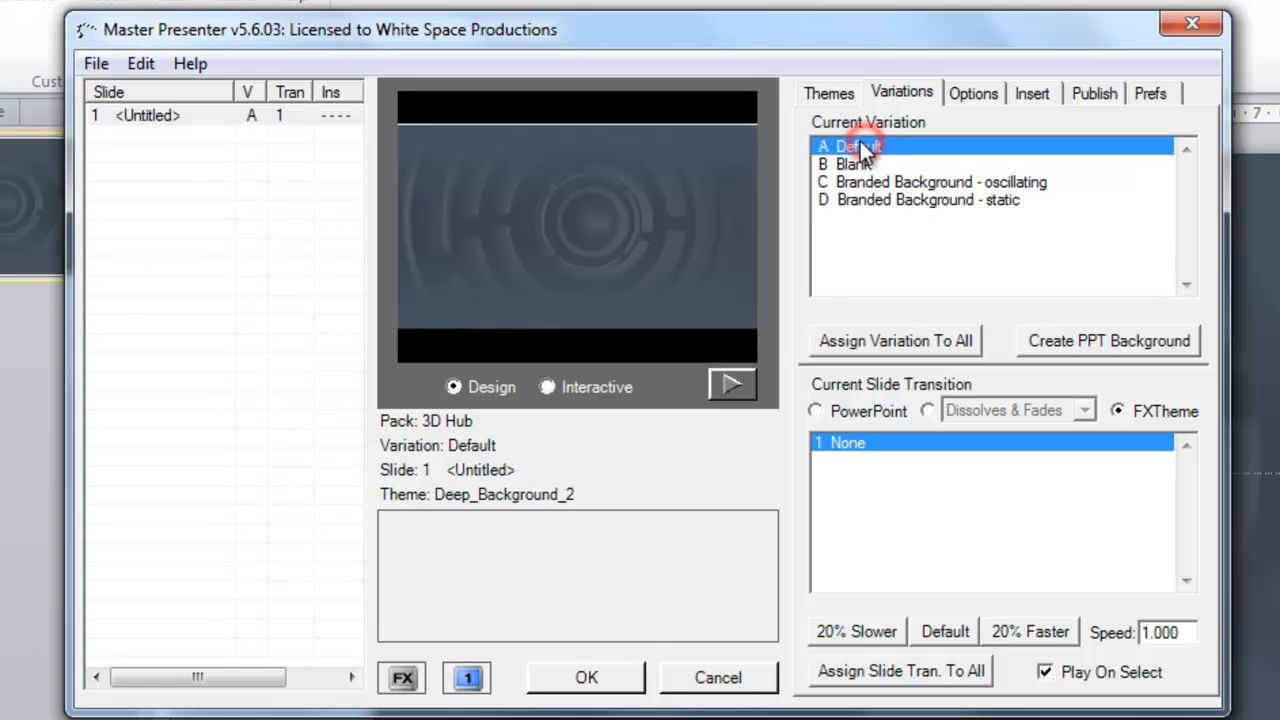
# Insert Lesson1.fxml from the Projects\Lesson1 folder as Scene 1 on the slide.
pyautogui.click(1035, 94)
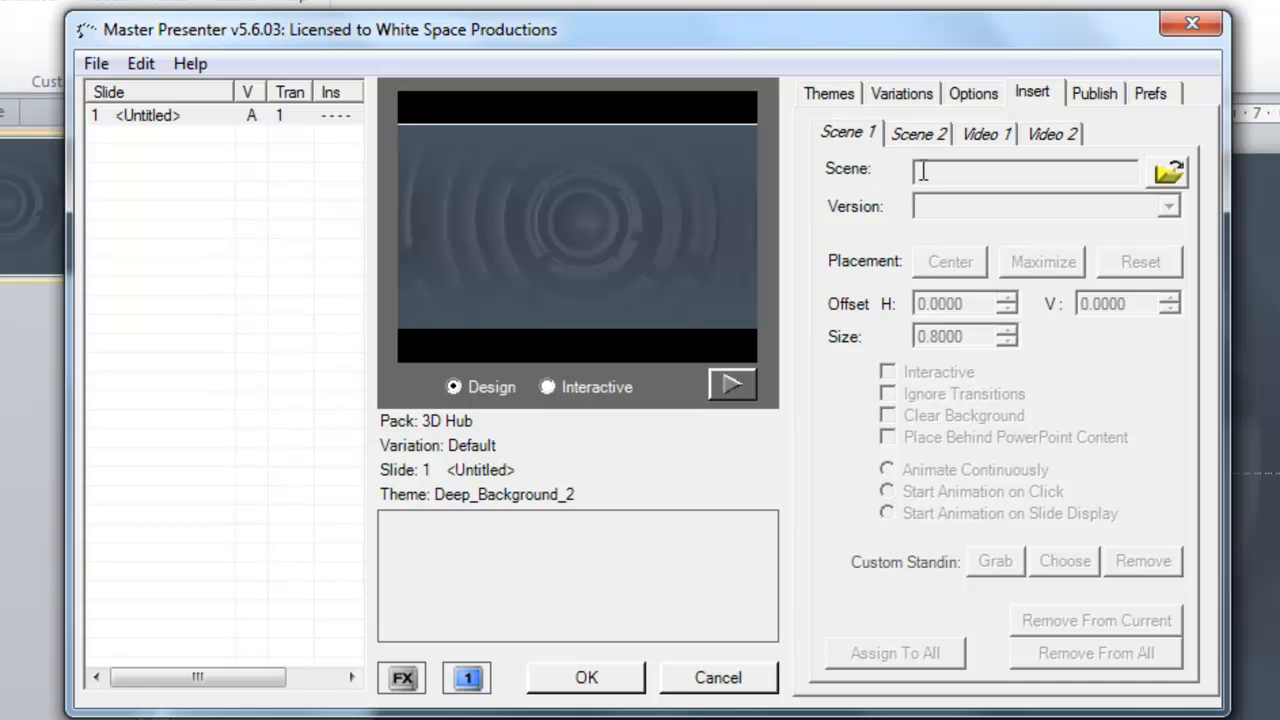
pyautogui.click(1167, 171)
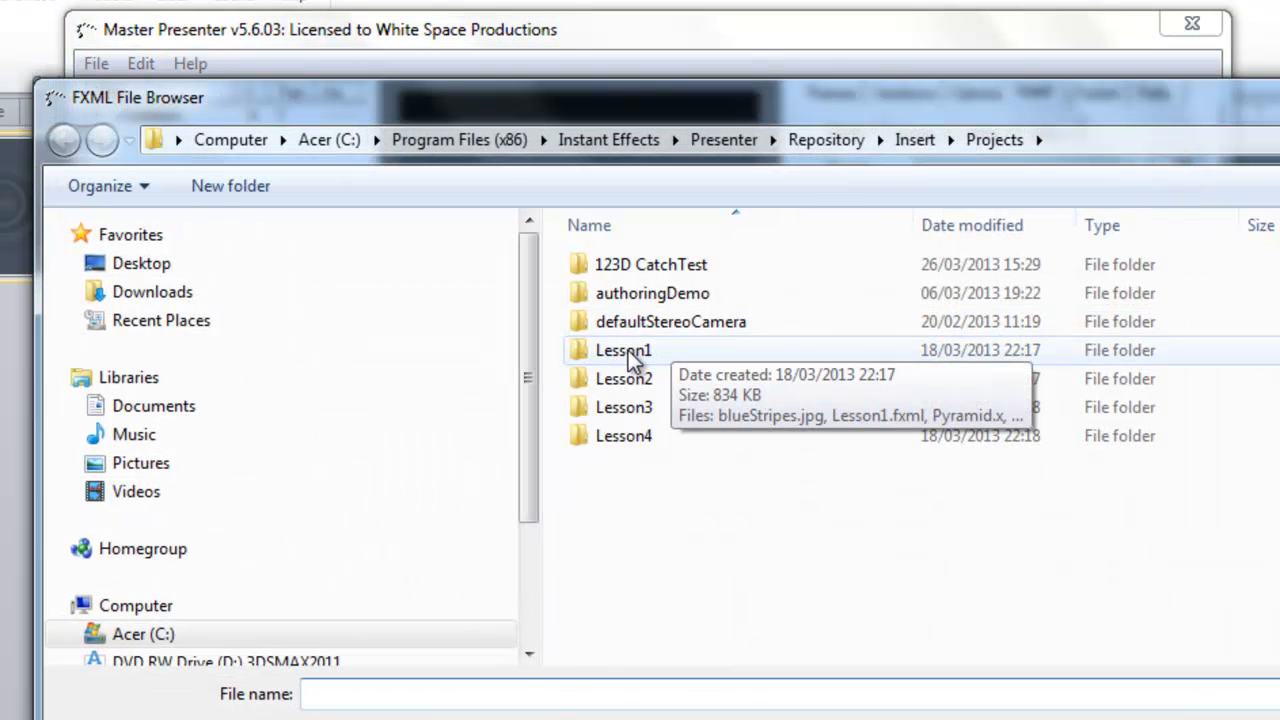
pyautogui.click(912, 140)
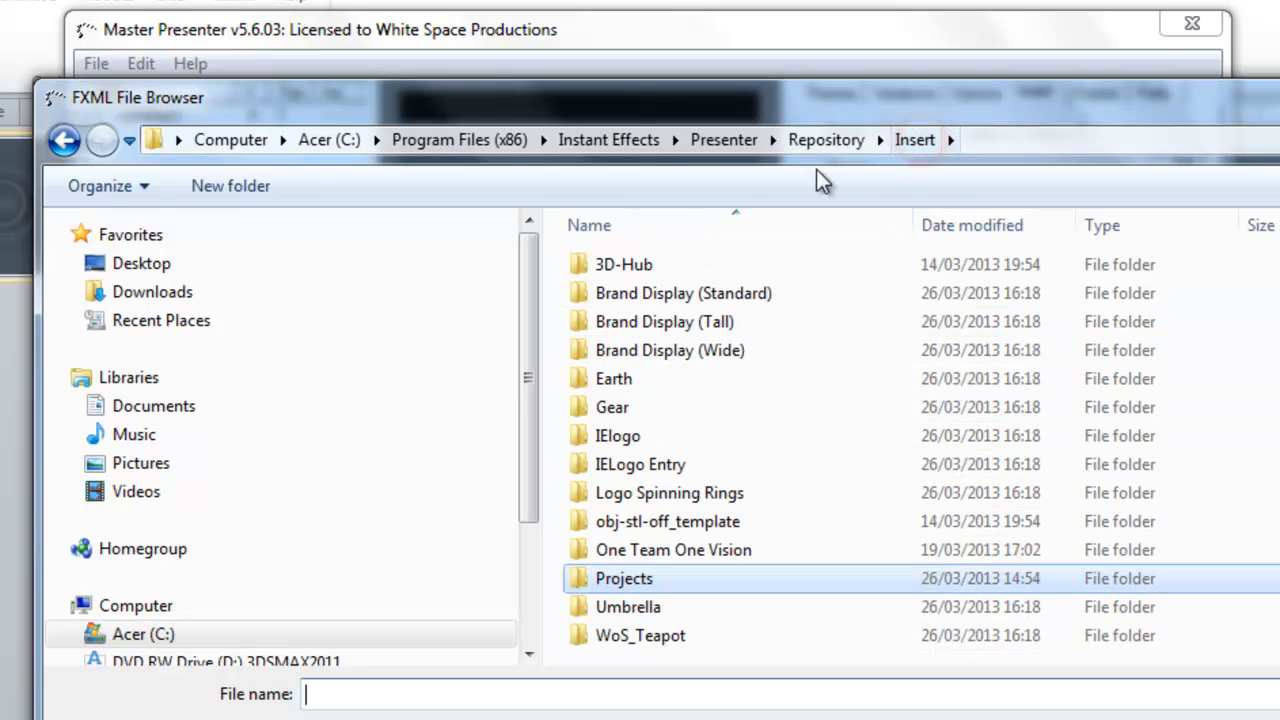
pyautogui.doubleClick(643, 578)
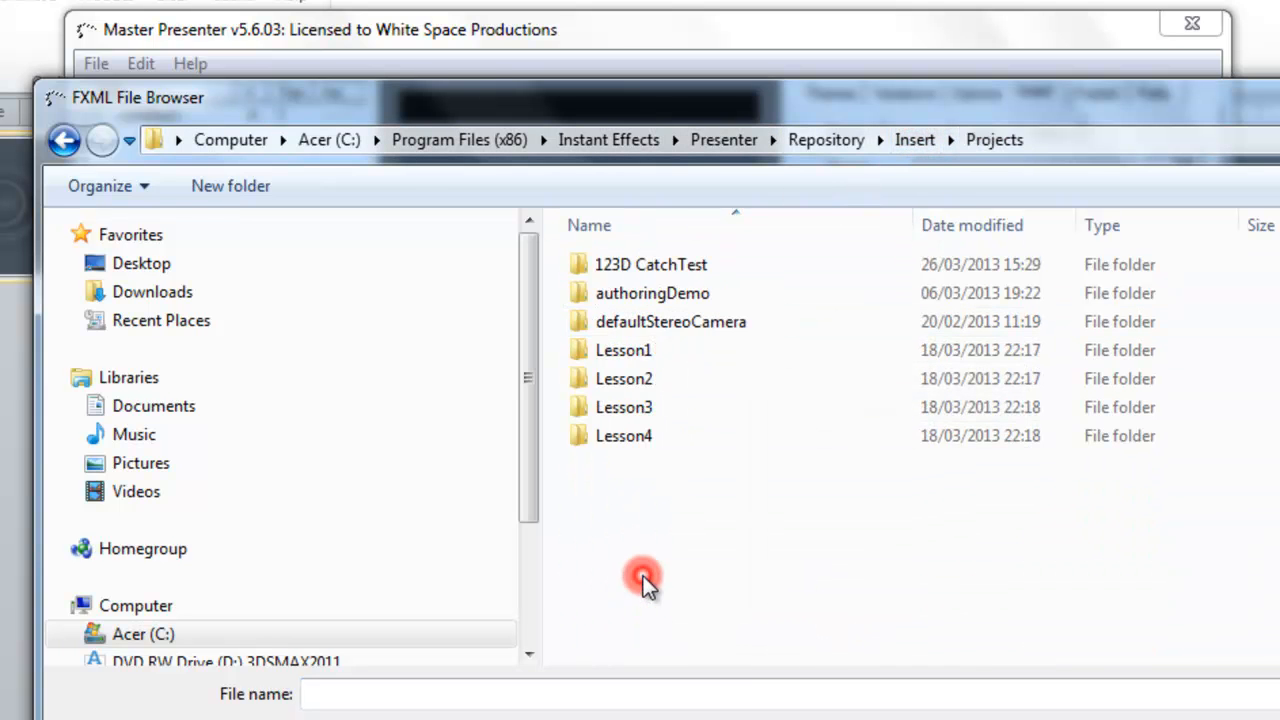
pyautogui.doubleClick(645, 352)
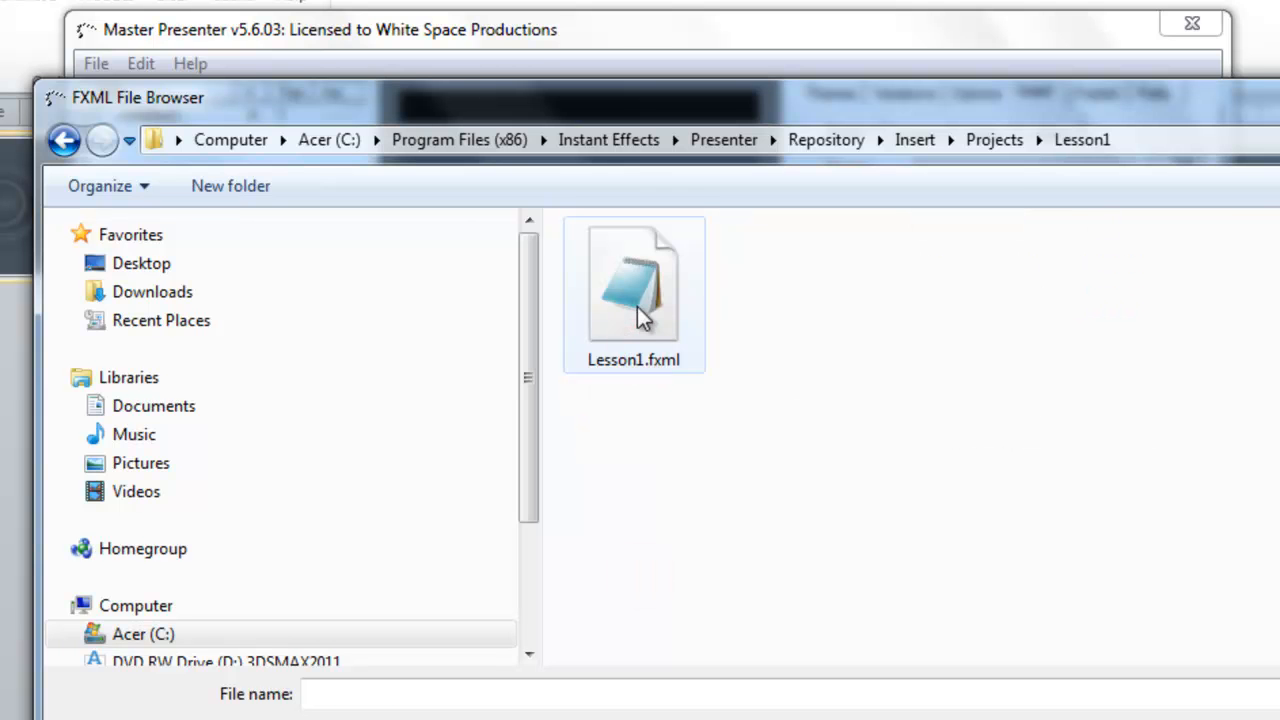
pyautogui.doubleClick(641, 318)
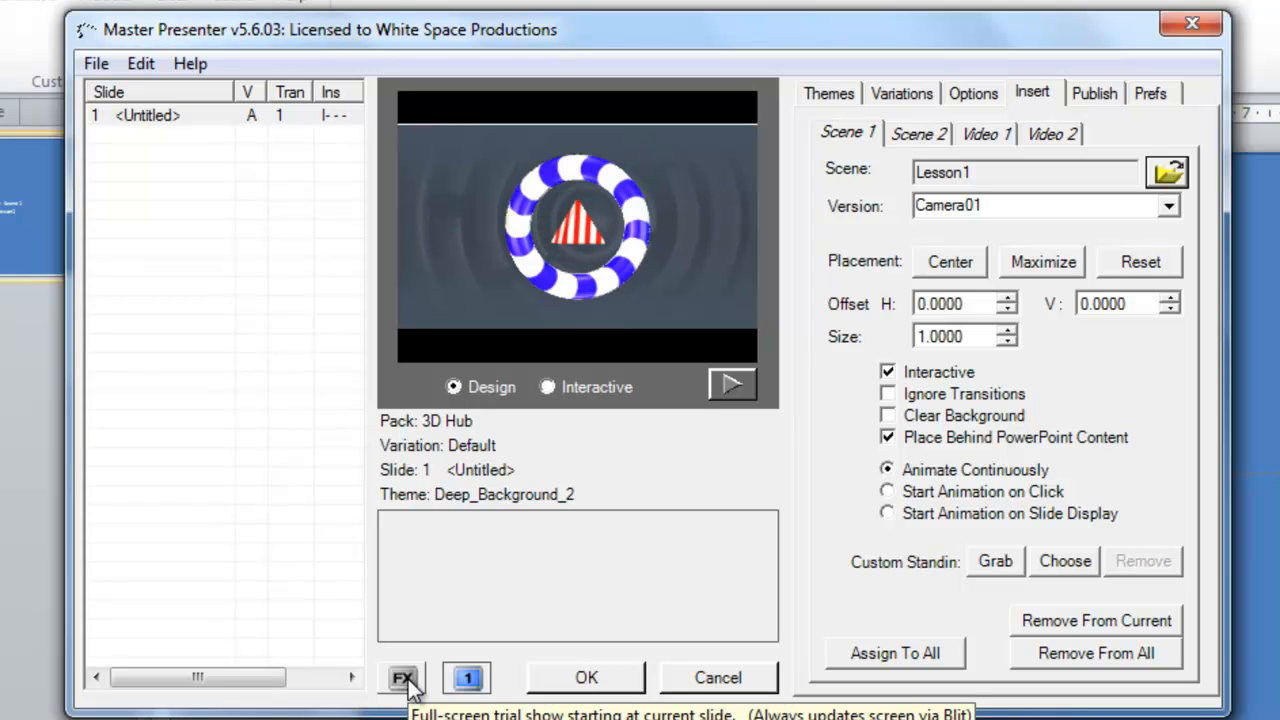
# Preview the current slide full screen, then close FXEdit keeping all modifications.
pyautogui.click(469, 680)
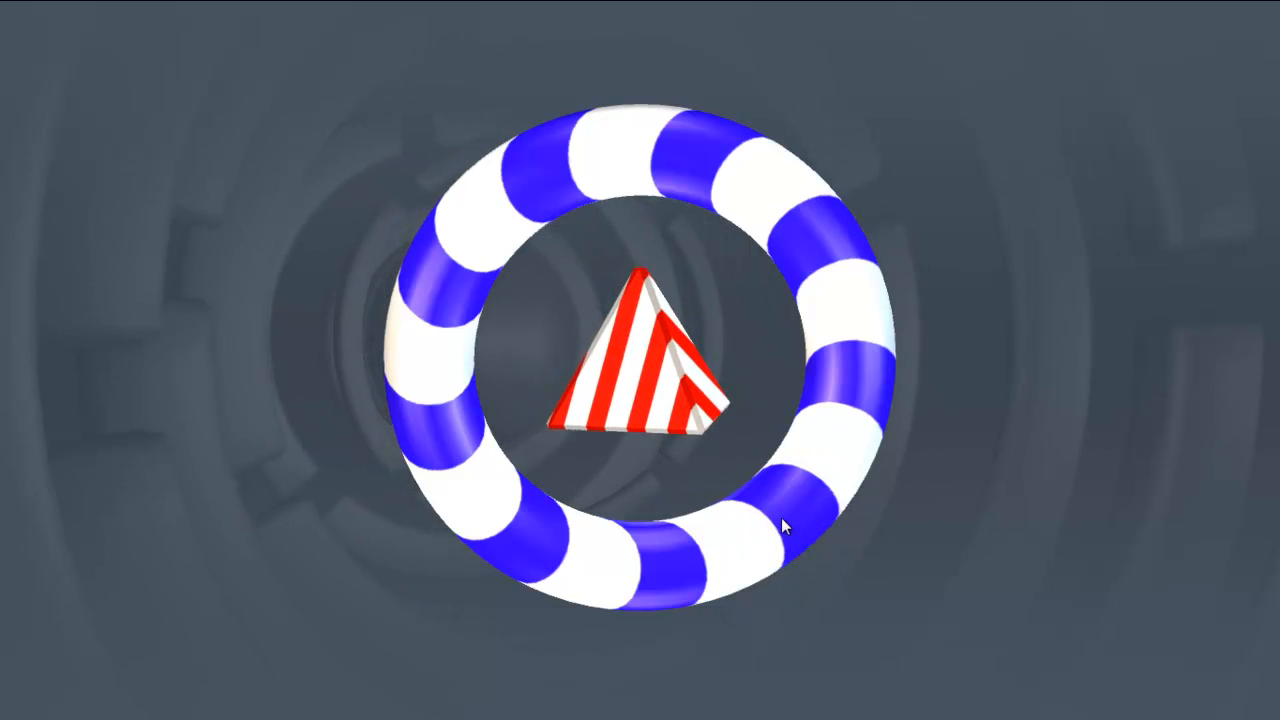
pyautogui.press('Escape')
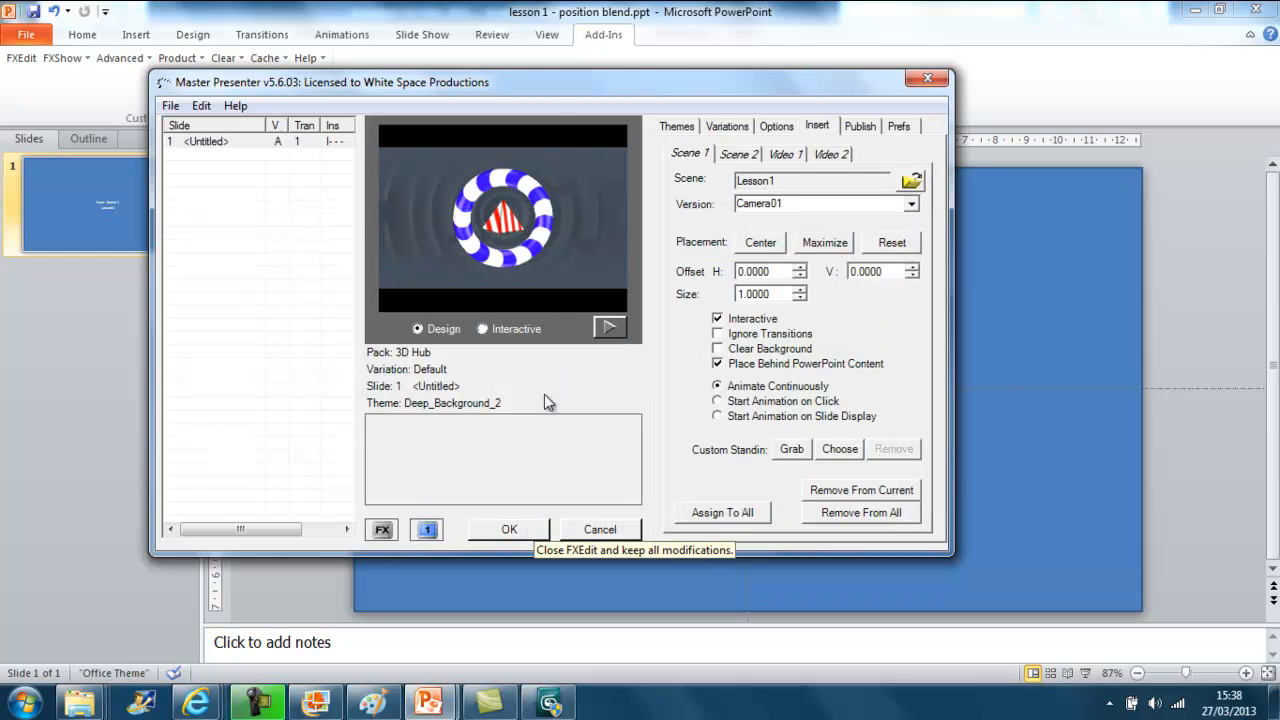
pyautogui.moveTo(555, 84); pyautogui.dragTo(695, 88)
pyautogui.click(652, 532)
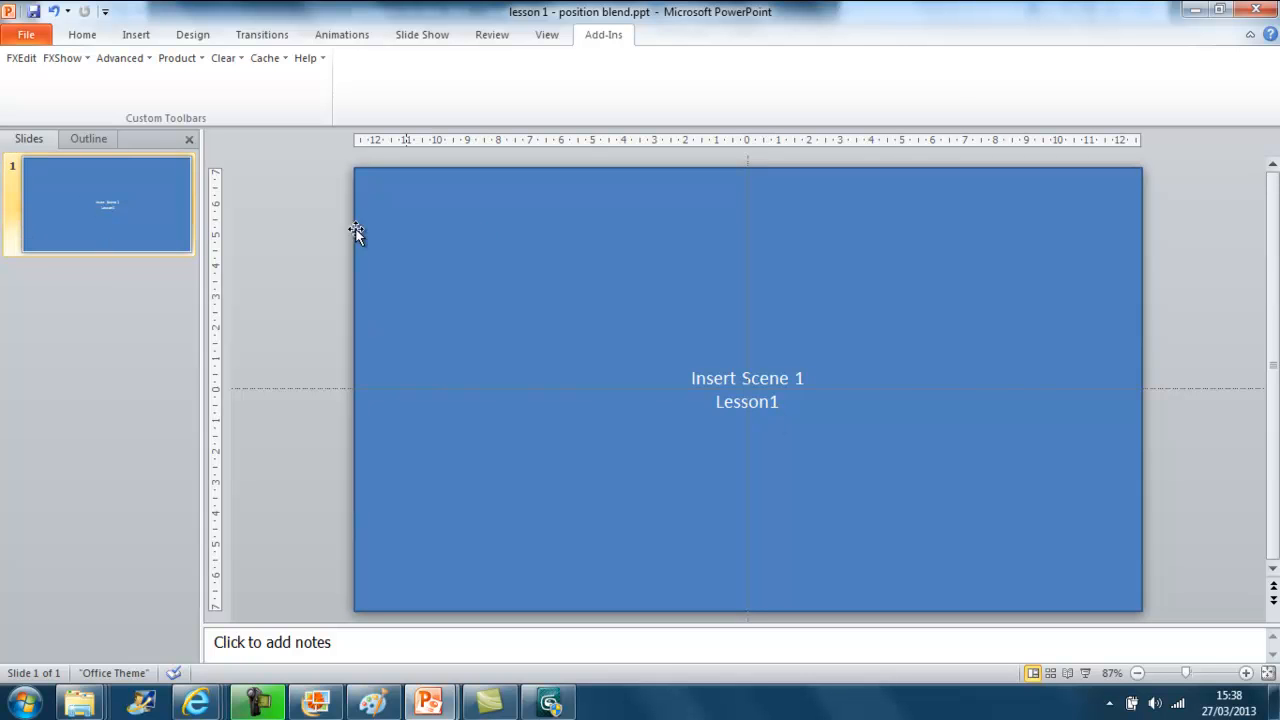
# Grab a custom stand-in image of the Lesson1 scene in FXEdit for Scene 1 and apply it to the slide.
pyautogui.click(22, 60)
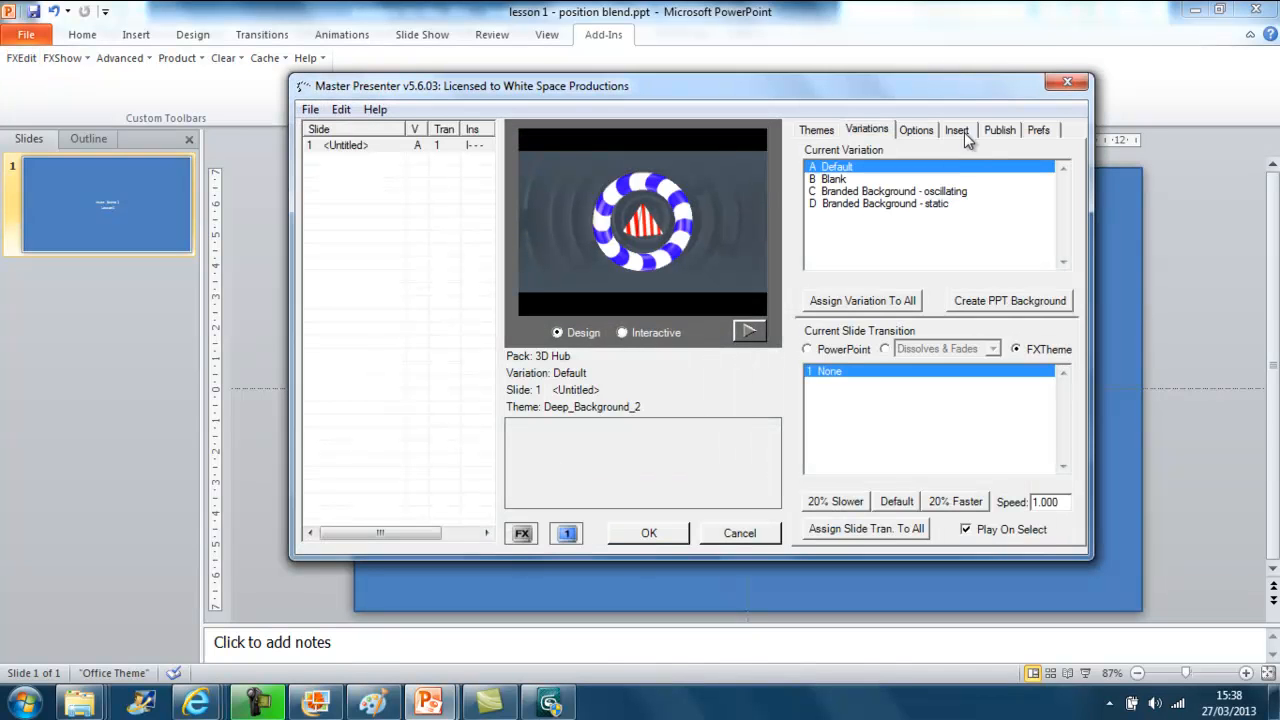
pyautogui.click(957, 130)
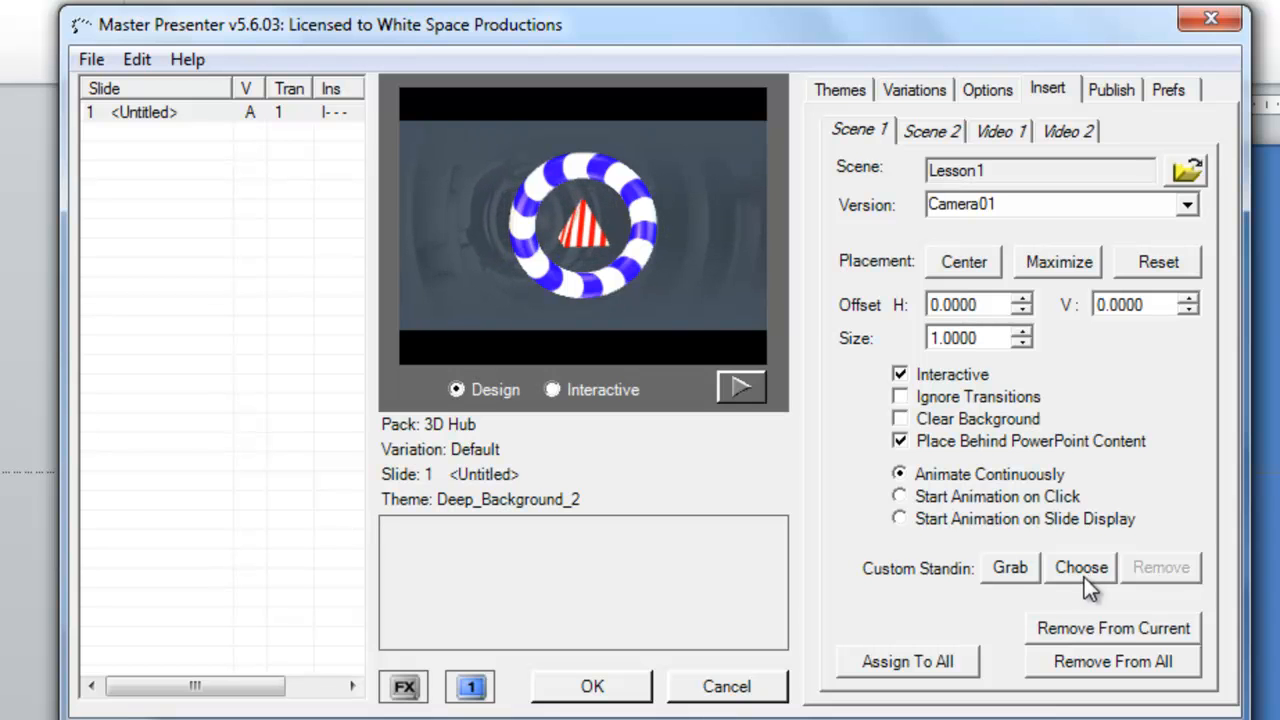
pyautogui.click(1009, 569)
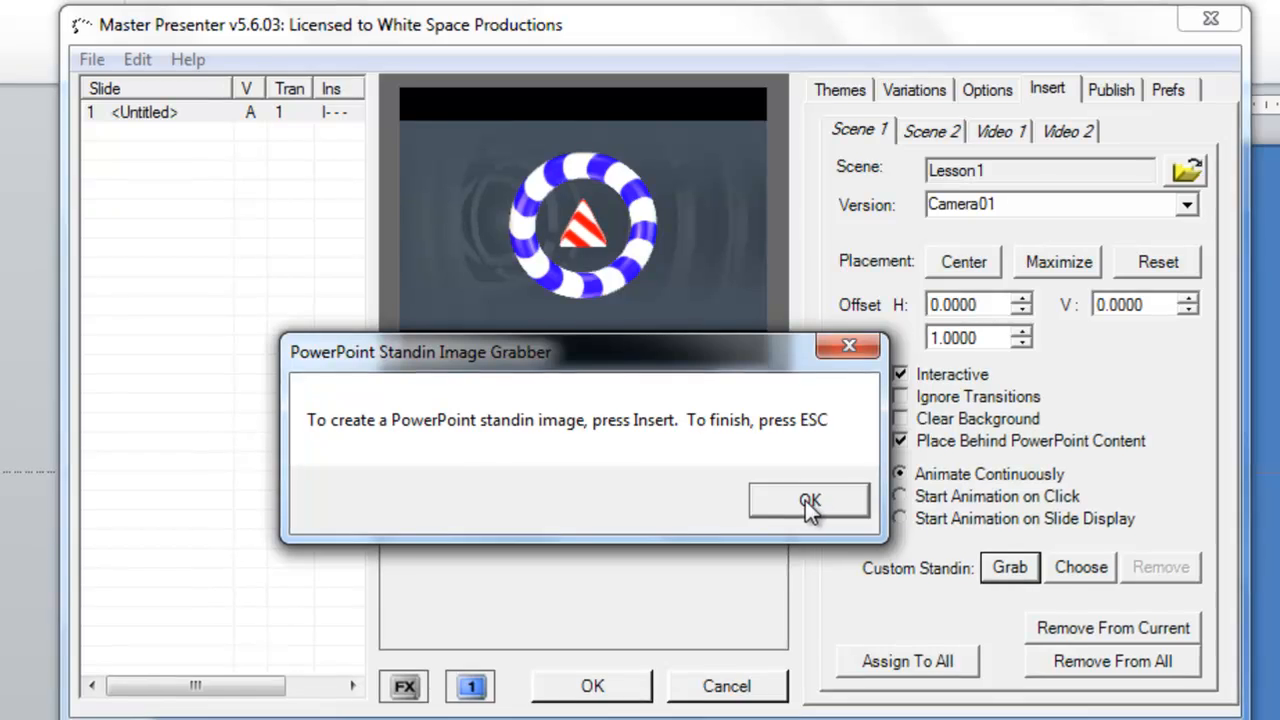
pyautogui.click(805, 498)
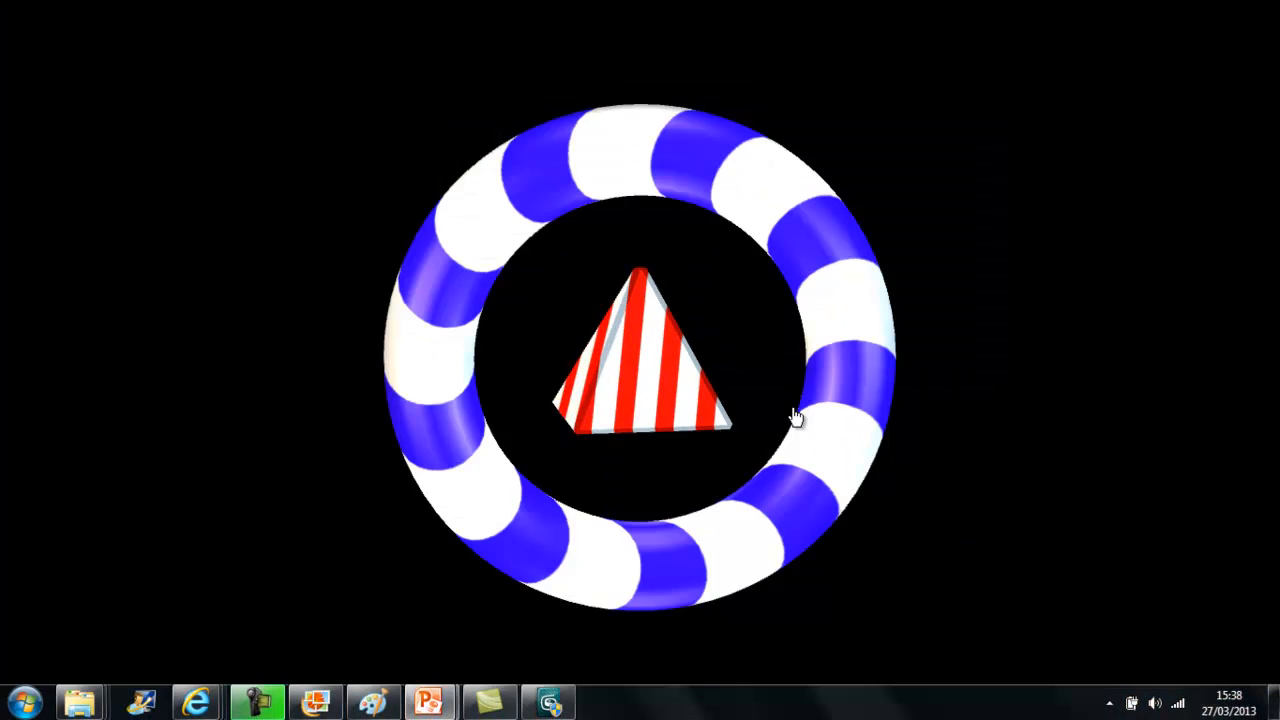
pyautogui.moveTo(822, 419); pyautogui.dragTo(846, 429)
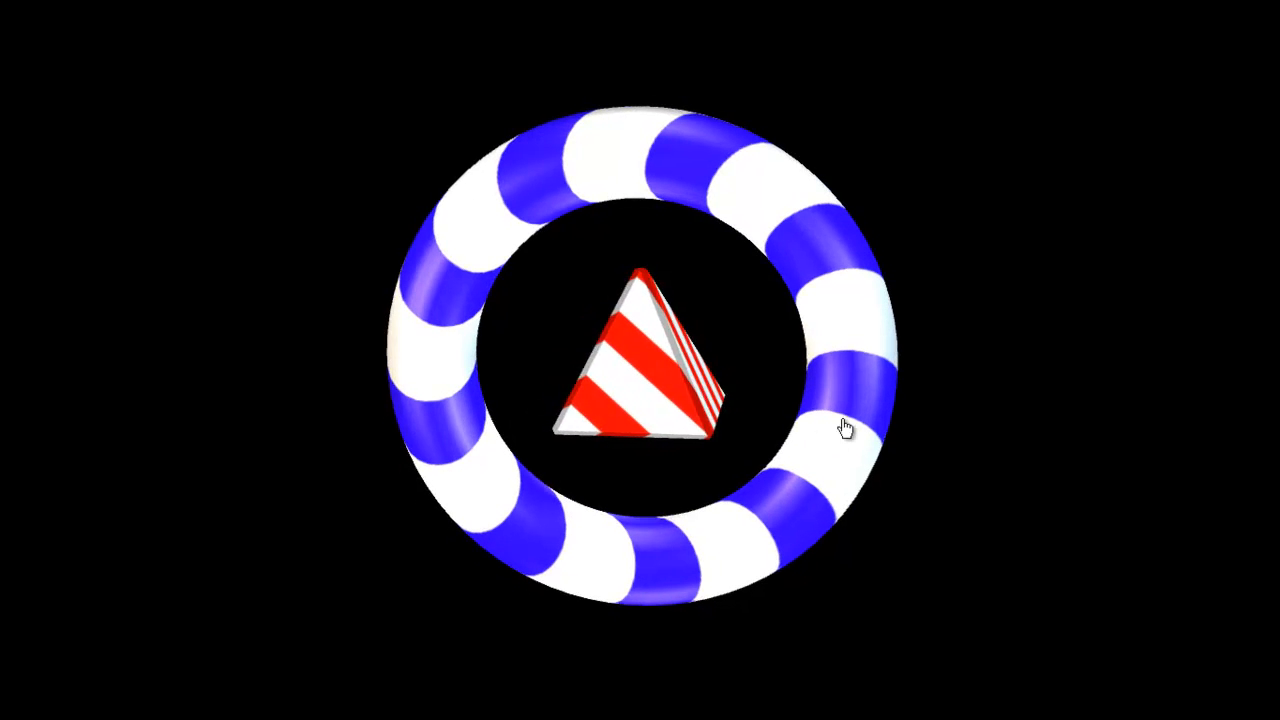
pyautogui.press('Escape')
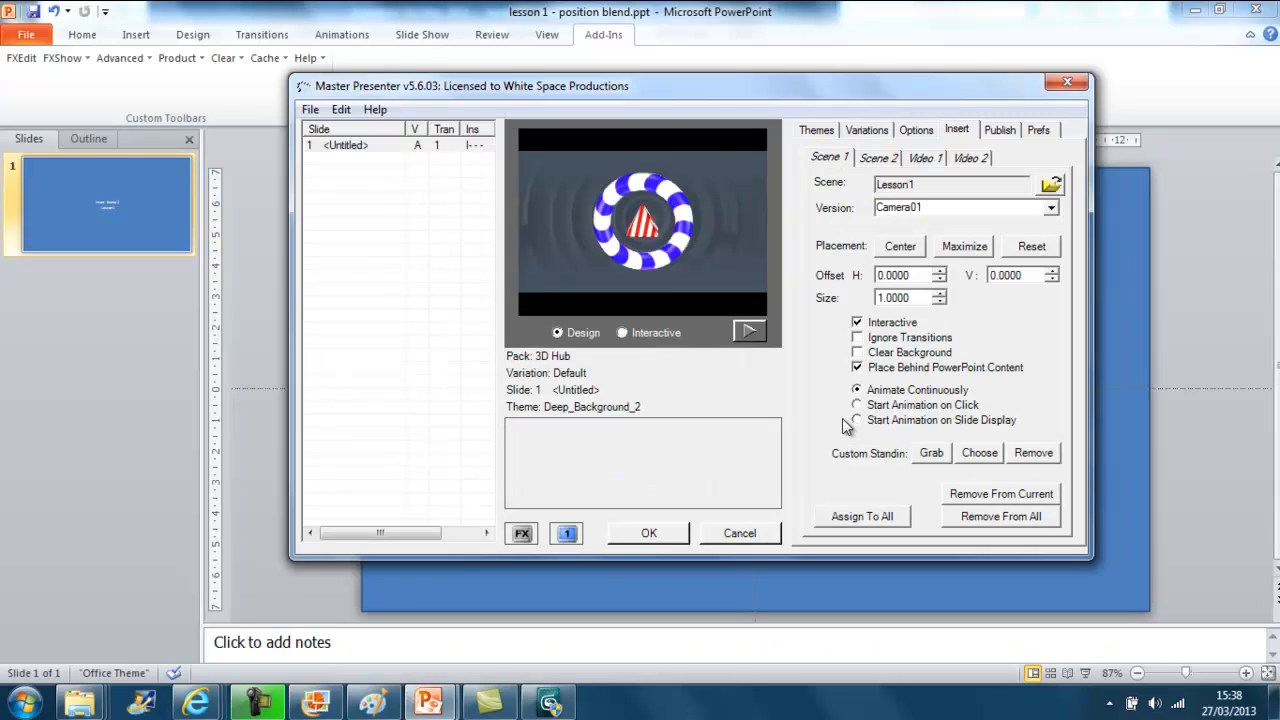
pyautogui.click(666, 537)
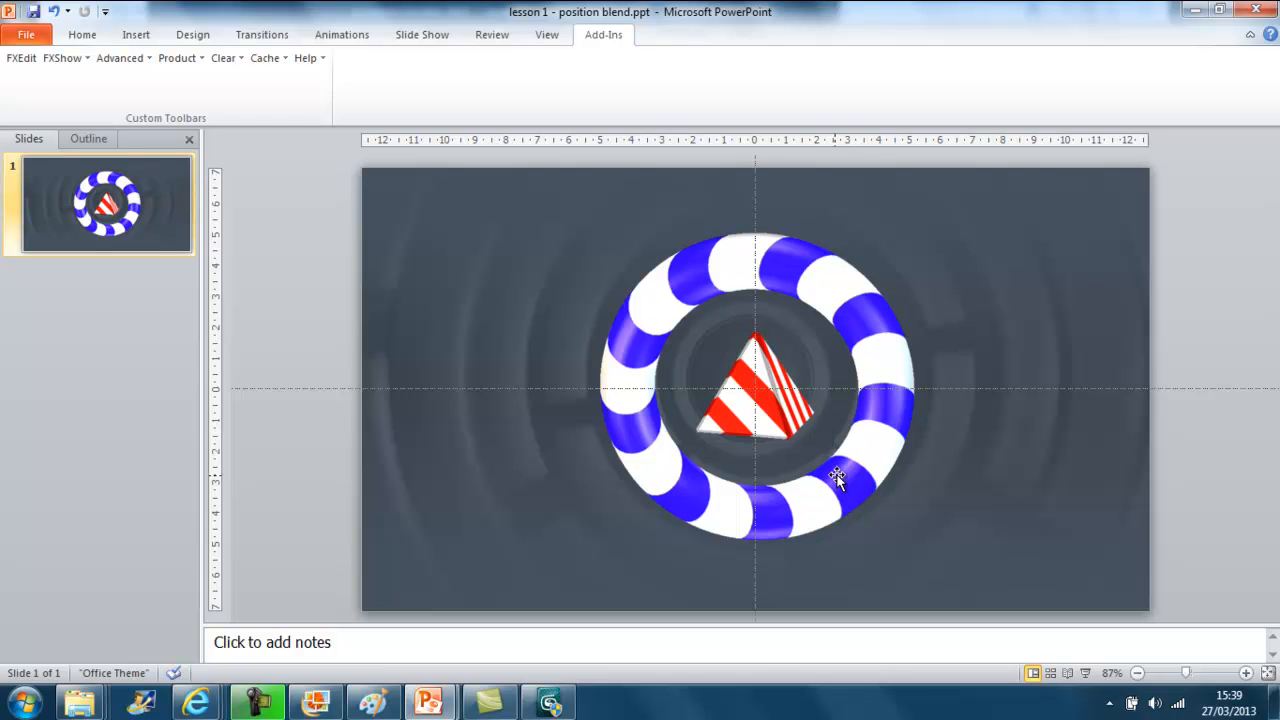
# Shrink the scene's stand-in picture toward the slide's lower-left corner and check its placement values in FXEdit.
pyautogui.click(852, 327)
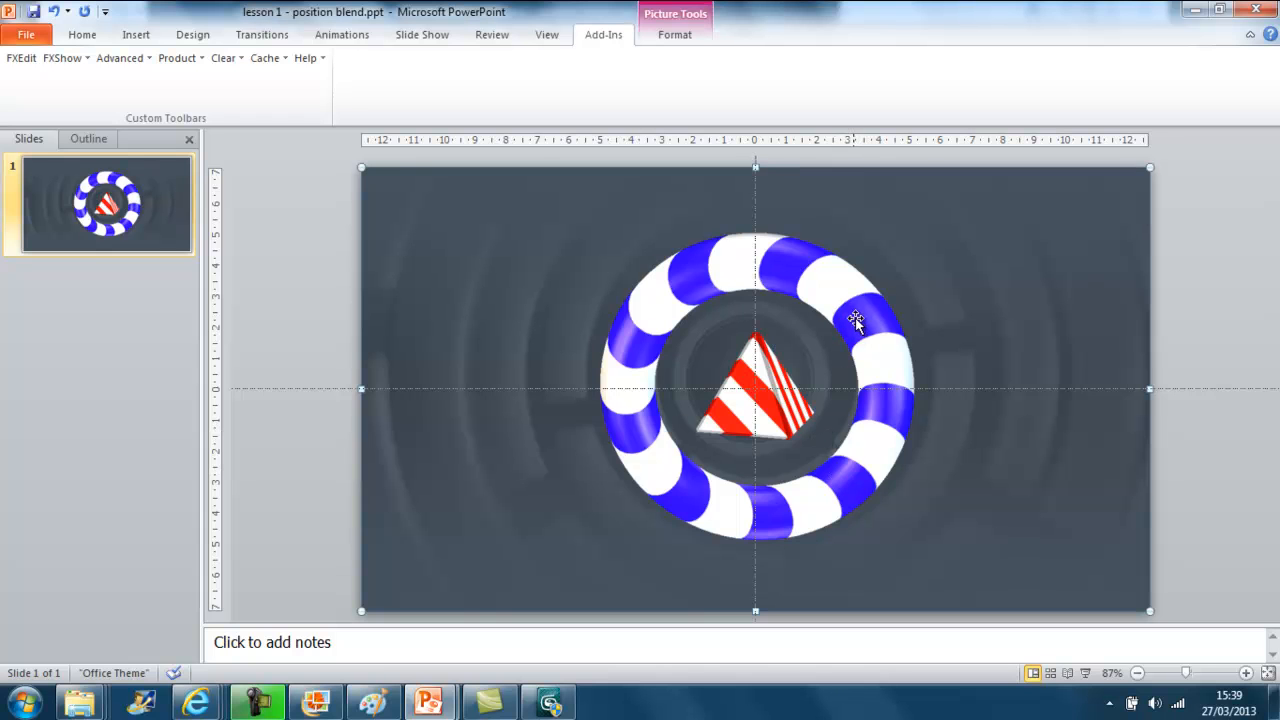
pyautogui.moveTo(1149, 166); pyautogui.dragTo(828, 318)
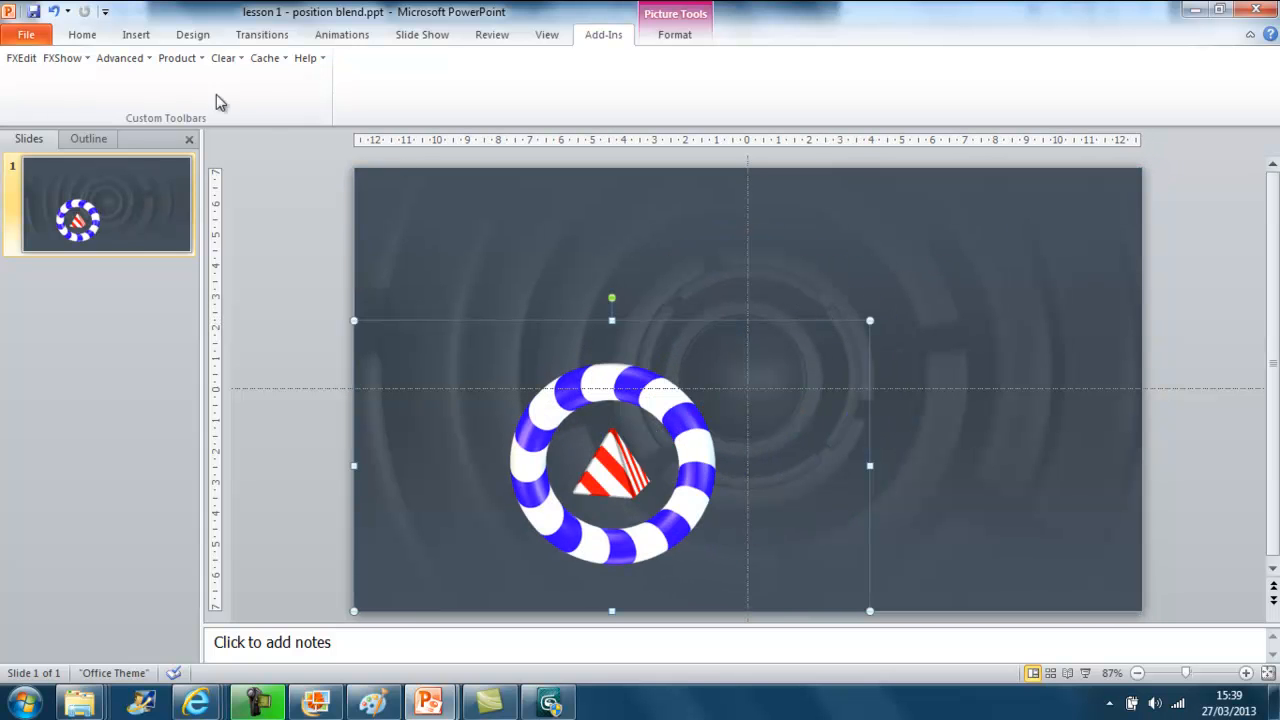
pyautogui.click(22, 58)
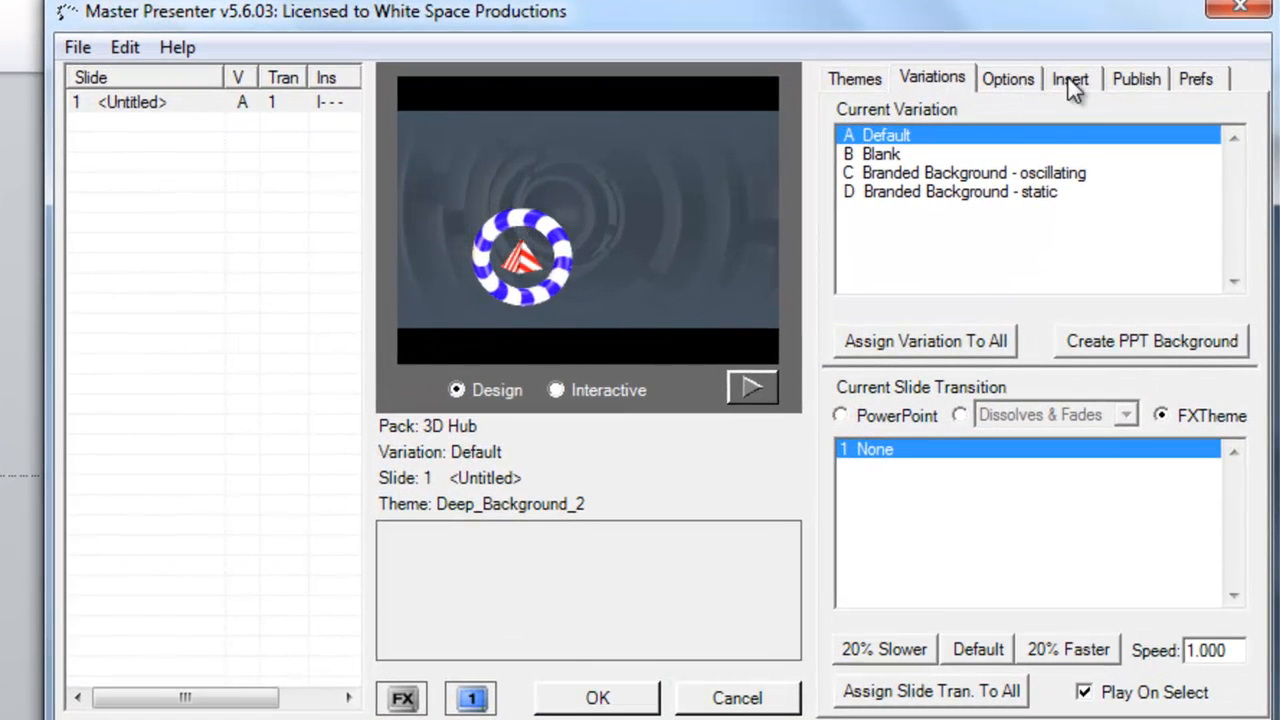
pyautogui.click(1074, 84)
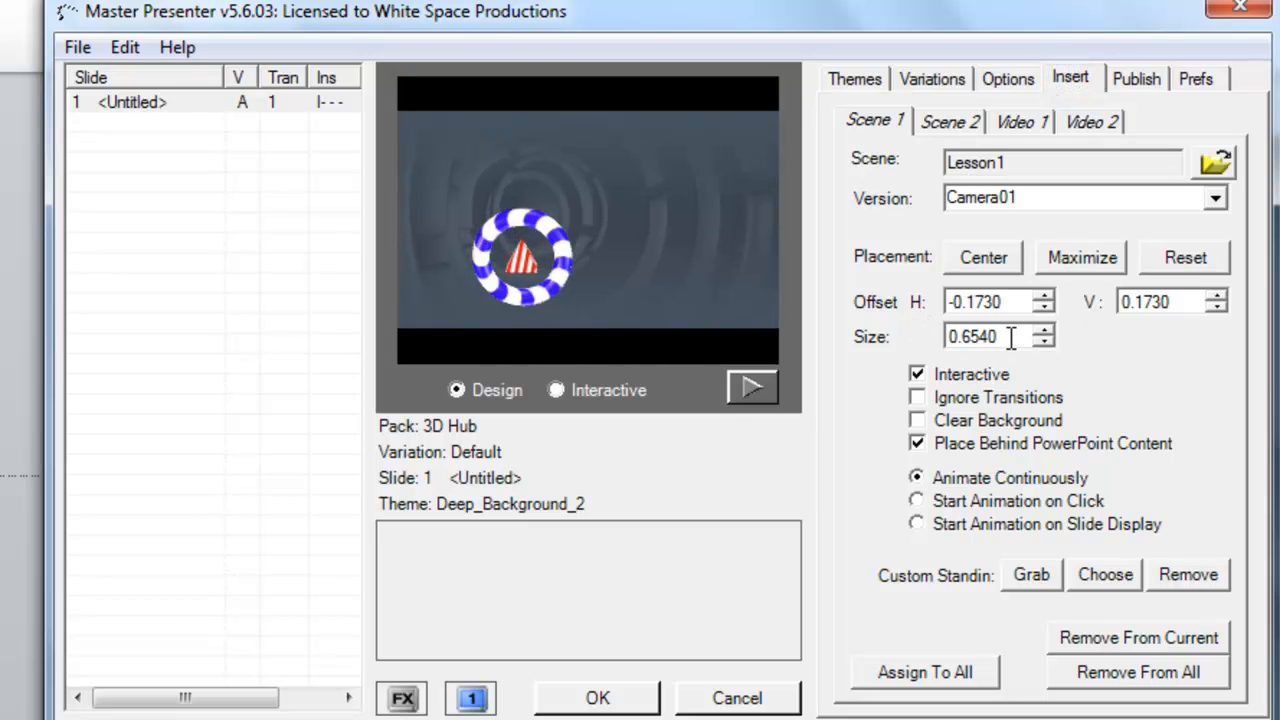
# Try a horizontal offset of -0.0730 and a larger size for Scene 1, then apply its maximized placement.
pyautogui.click(1043, 297)
pyautogui.click(1043, 297)
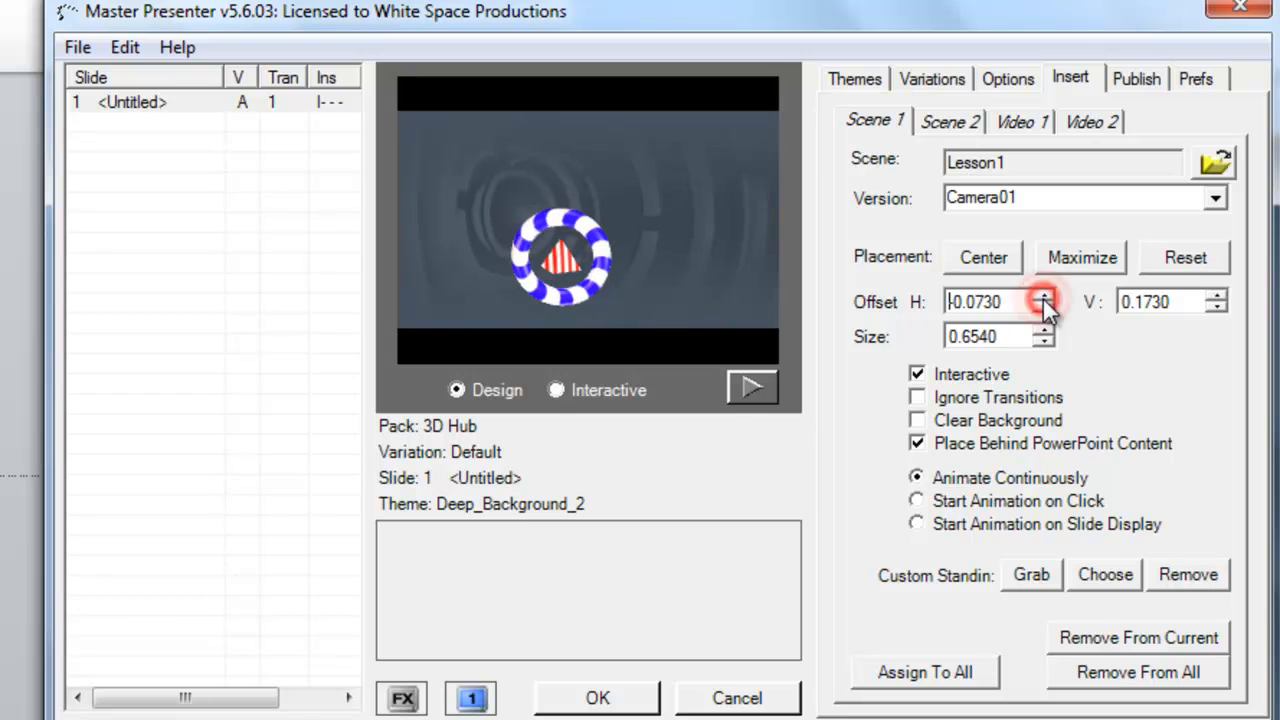
pyautogui.click(1043, 331)
pyautogui.click(1043, 331)
pyautogui.click(1095, 262)
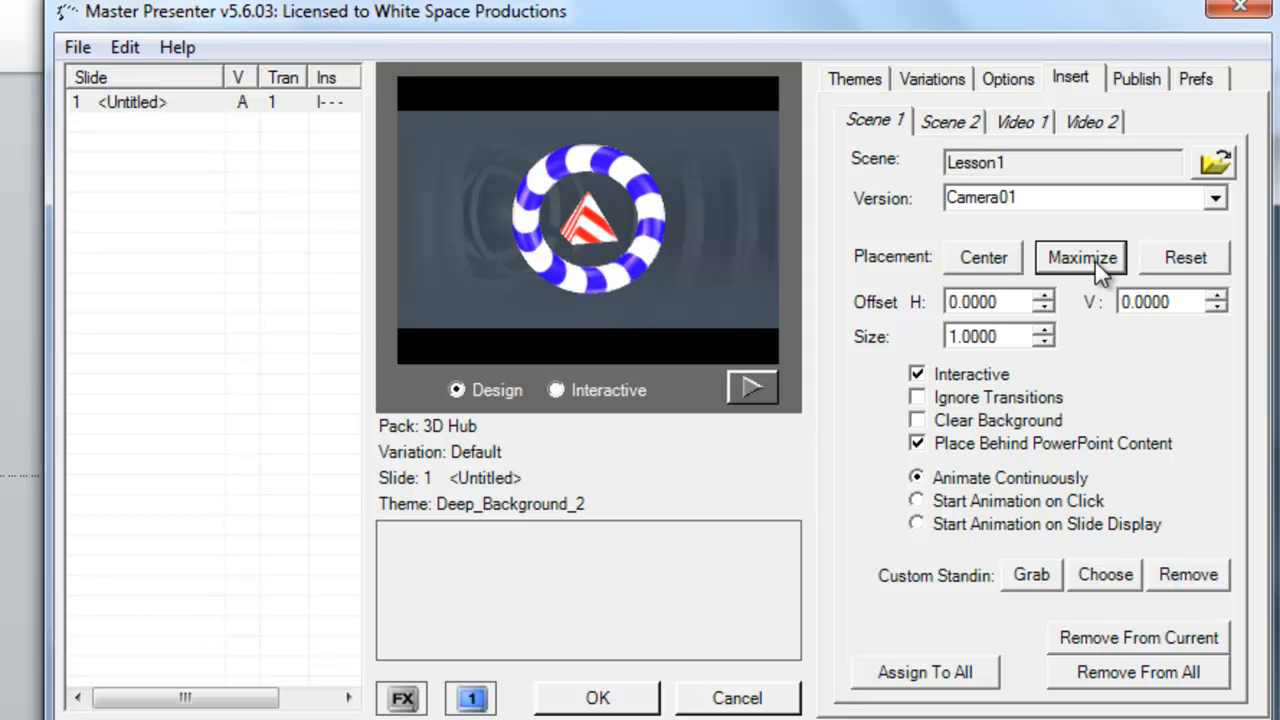
pyautogui.click(620, 698)
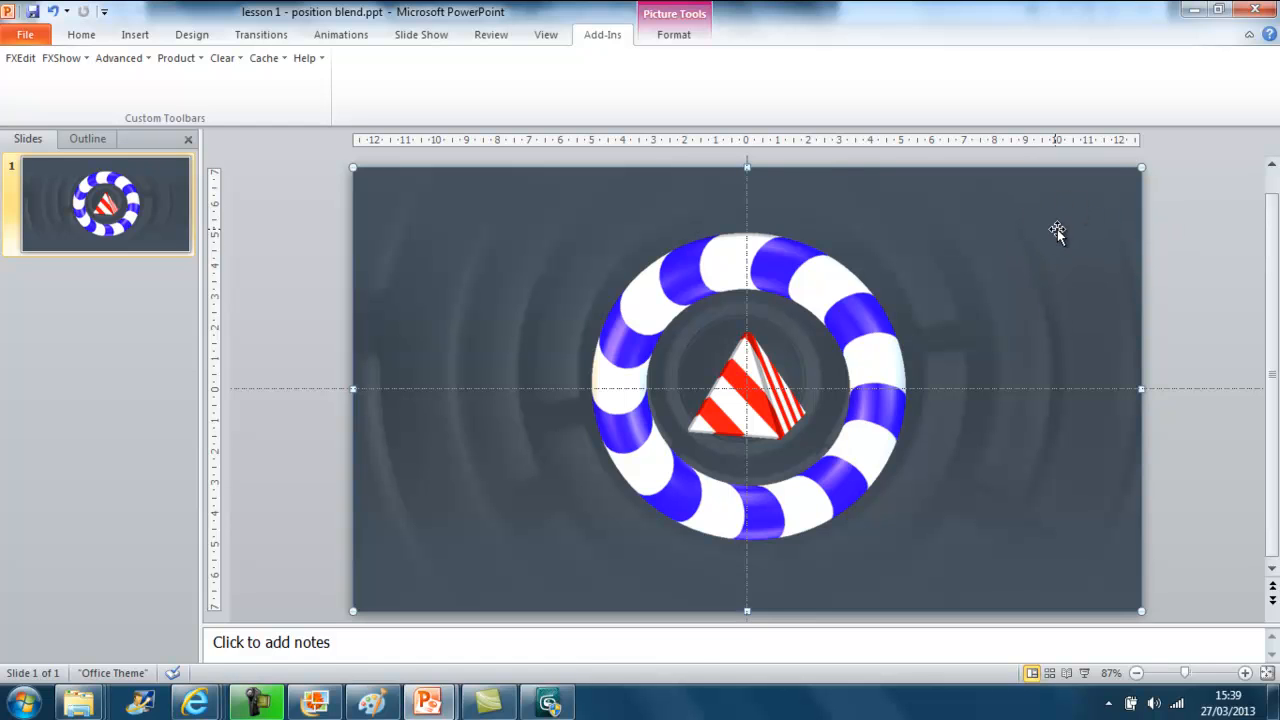
# Start a new button control in the Slide Options with the Control ID starting_position.
pyautogui.click(118, 59)
pyautogui.click(155, 80)
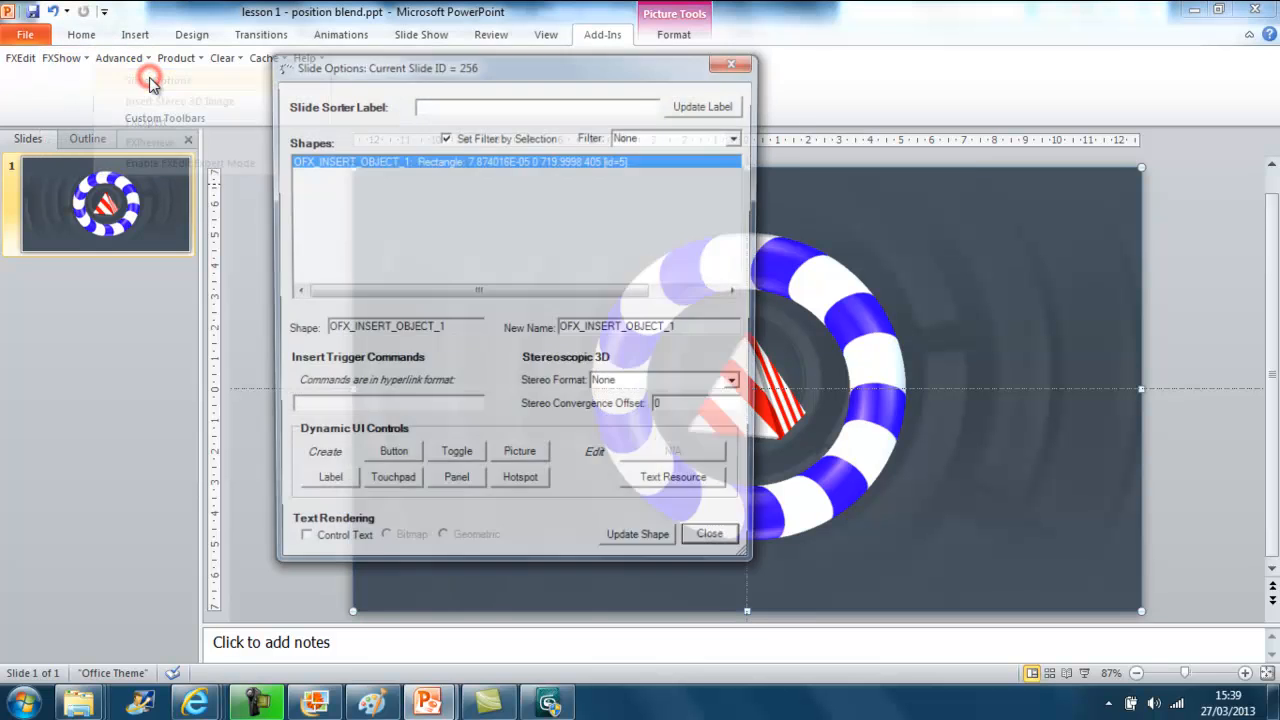
pyautogui.moveTo(526, 68); pyautogui.dragTo(424, 65)
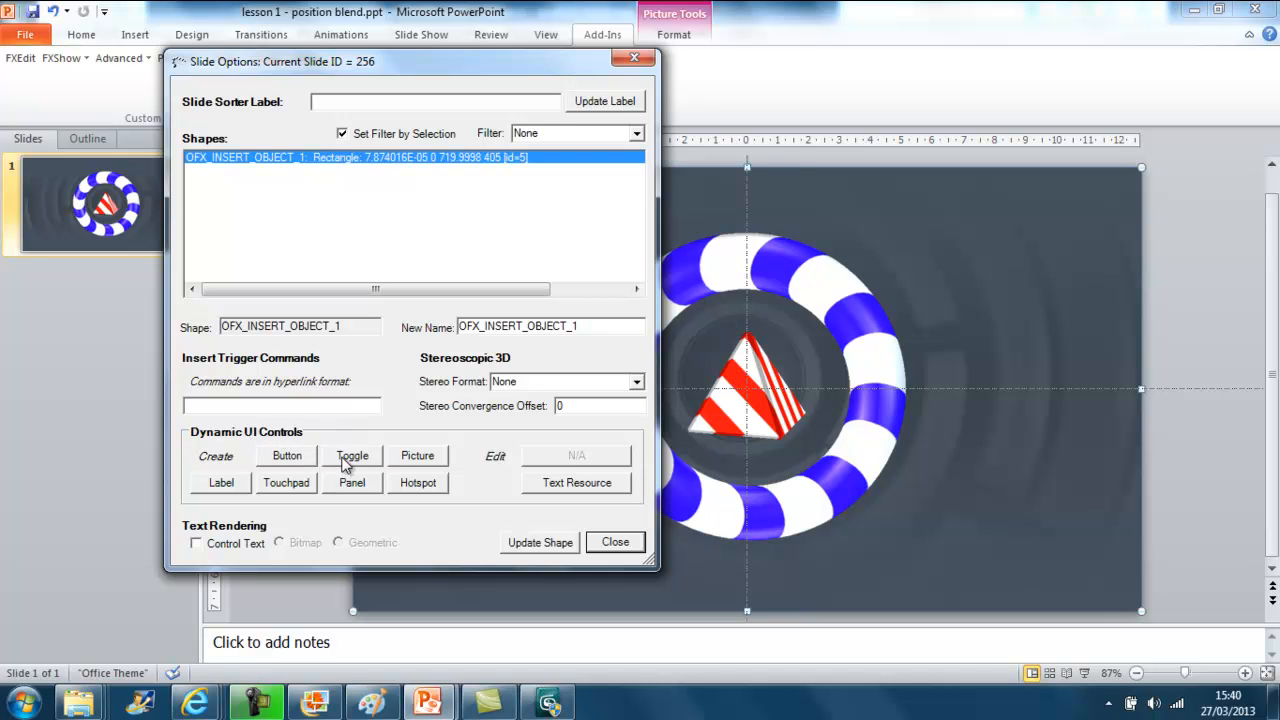
pyautogui.click(287, 456)
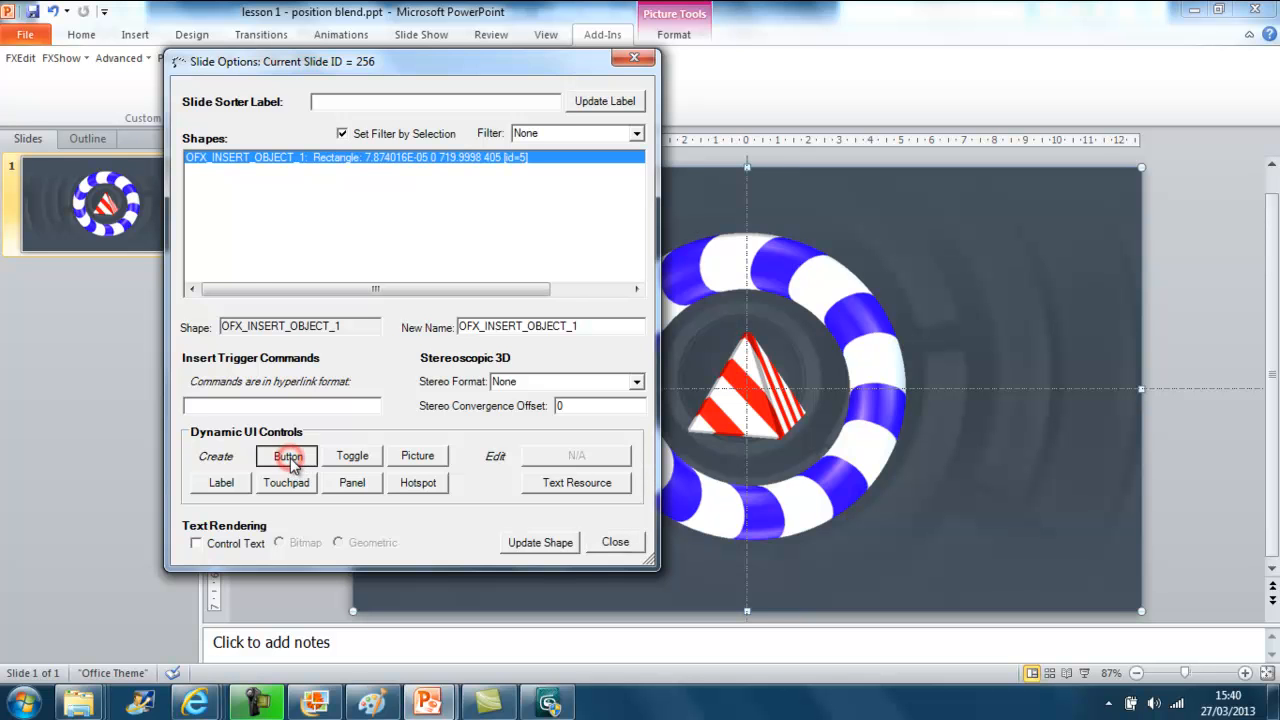
pyautogui.click(308, 228)
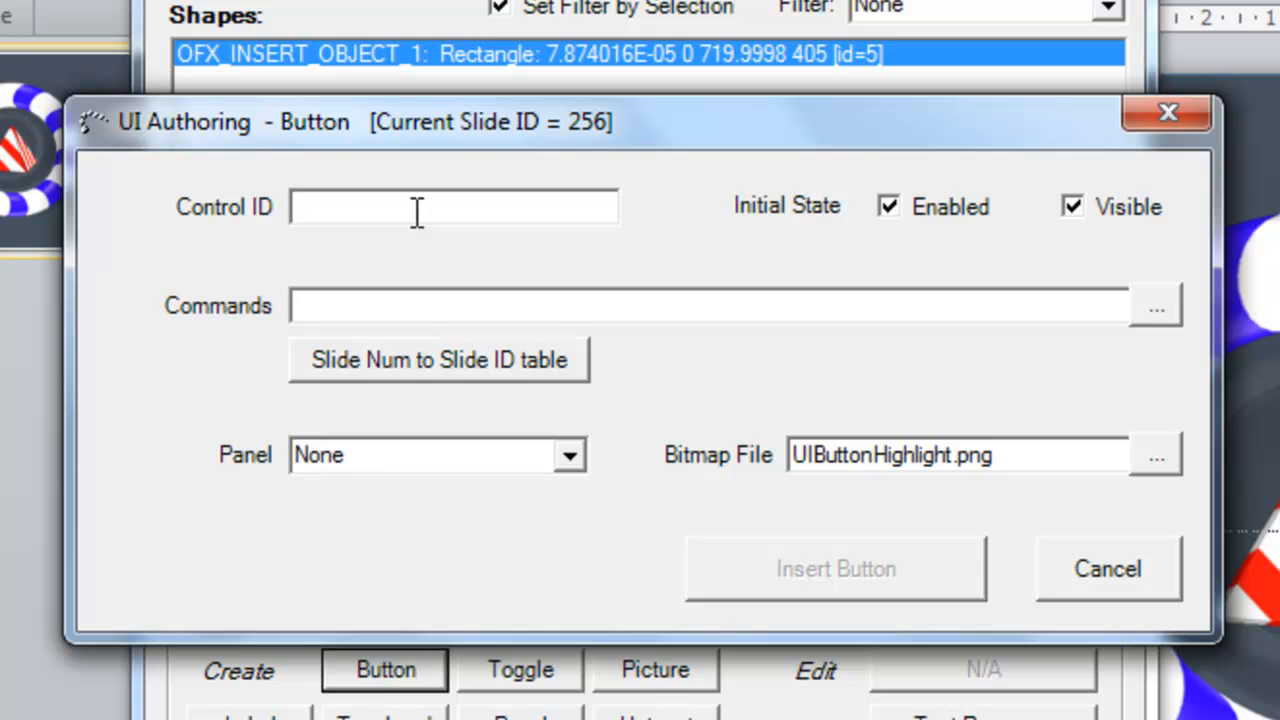
pyautogui.write('starting')
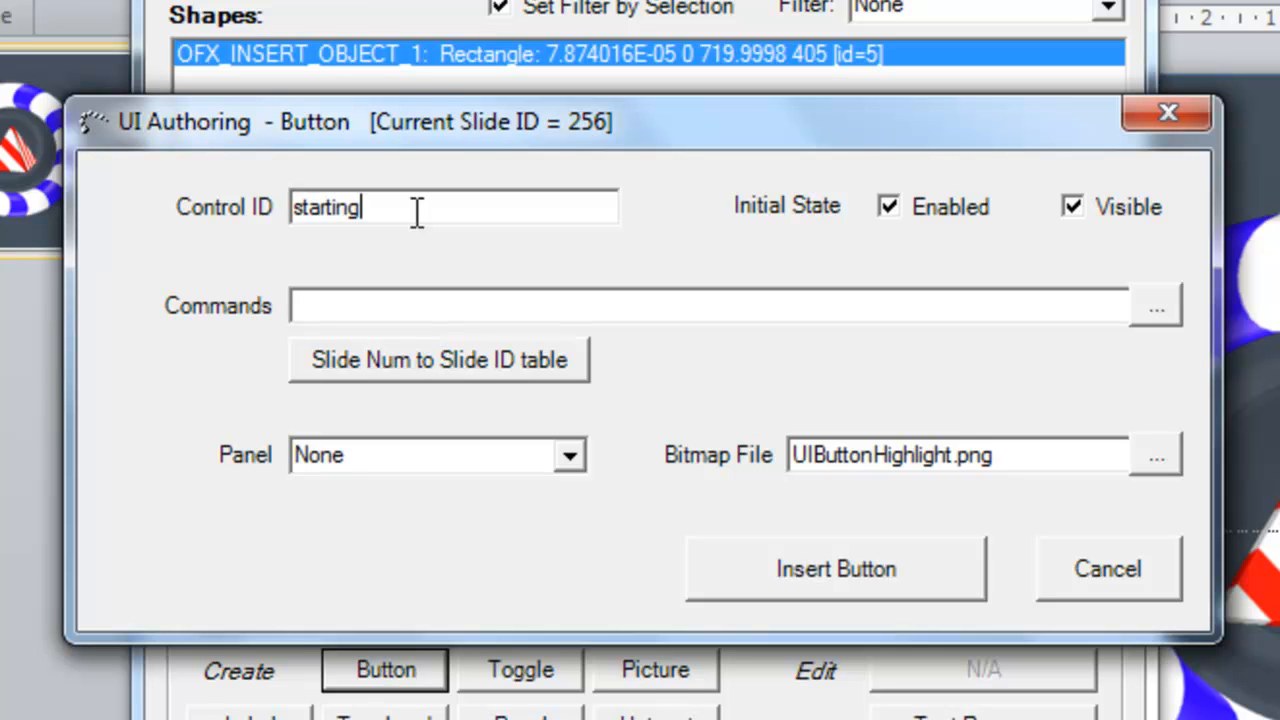
pyautogui.write('_position')
pyautogui.click(583, 316)
# Assign UIButtonPlay.png as the button's bitmap file and insert the button on the slide.
pyautogui.click(1157, 455)
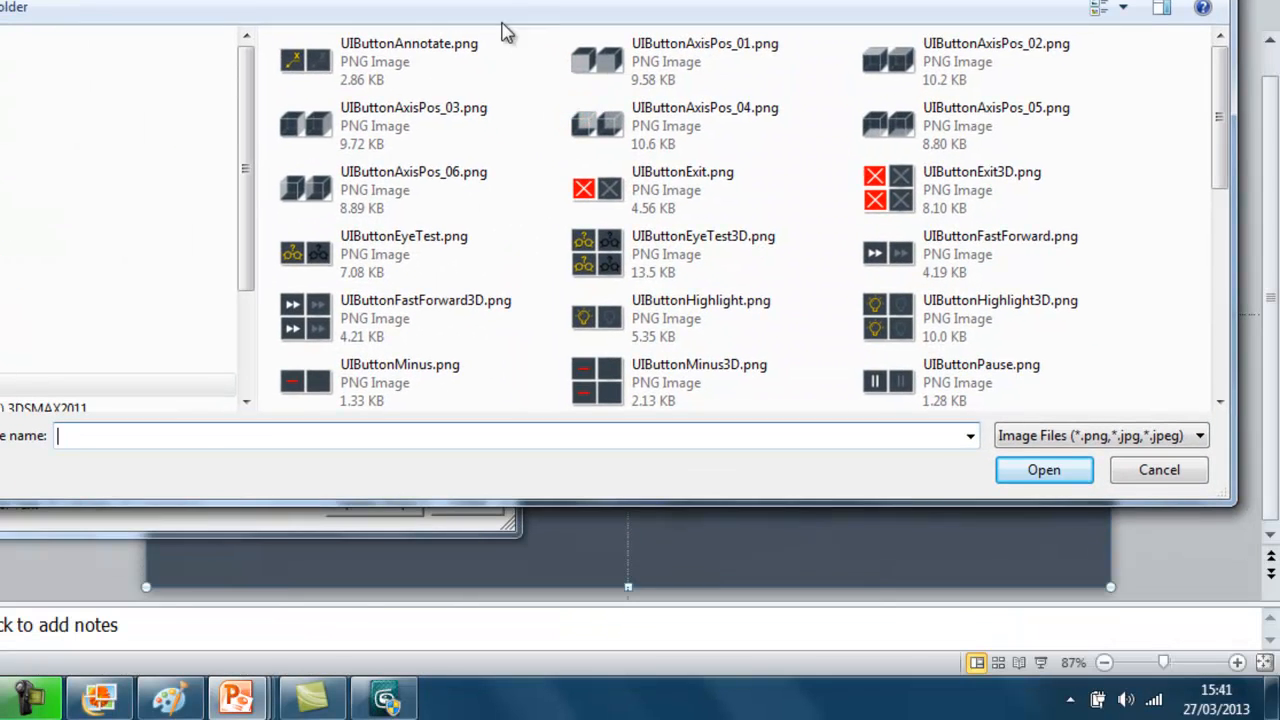
pyautogui.moveTo(1218, 118); pyautogui.dragTo(1222, 200)
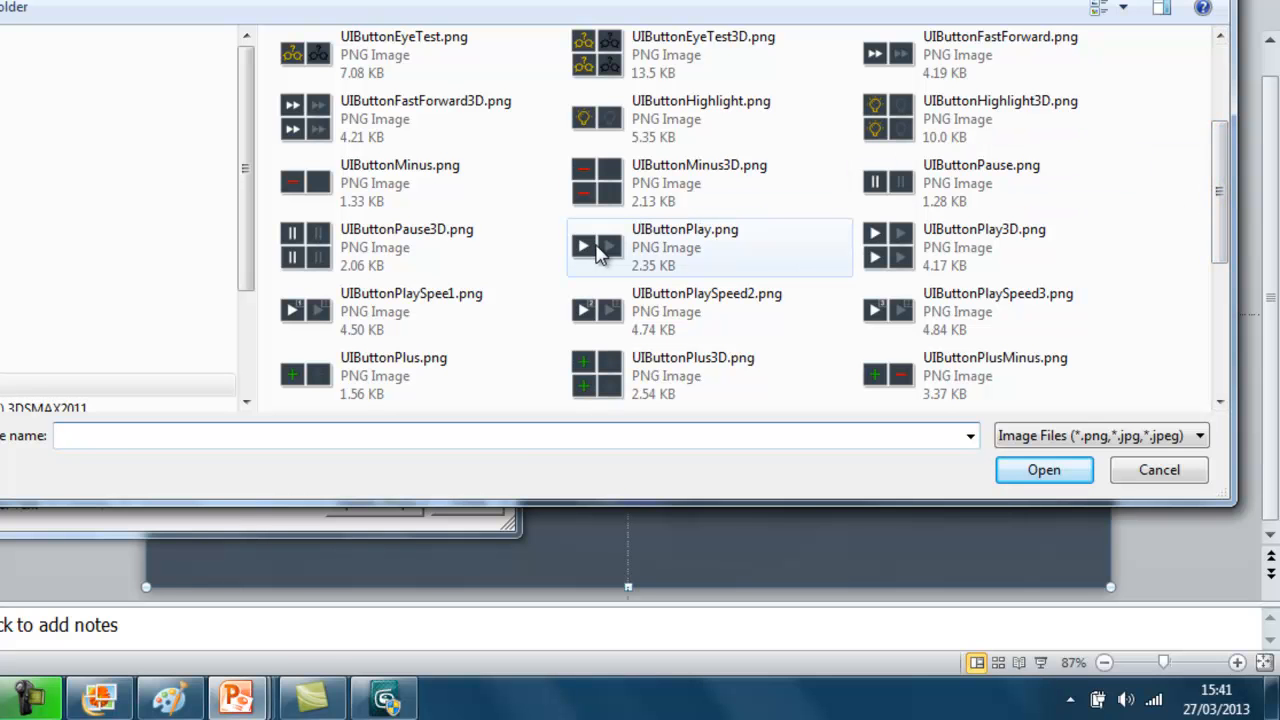
pyautogui.click(597, 254)
pyautogui.doubleClick(592, 252)
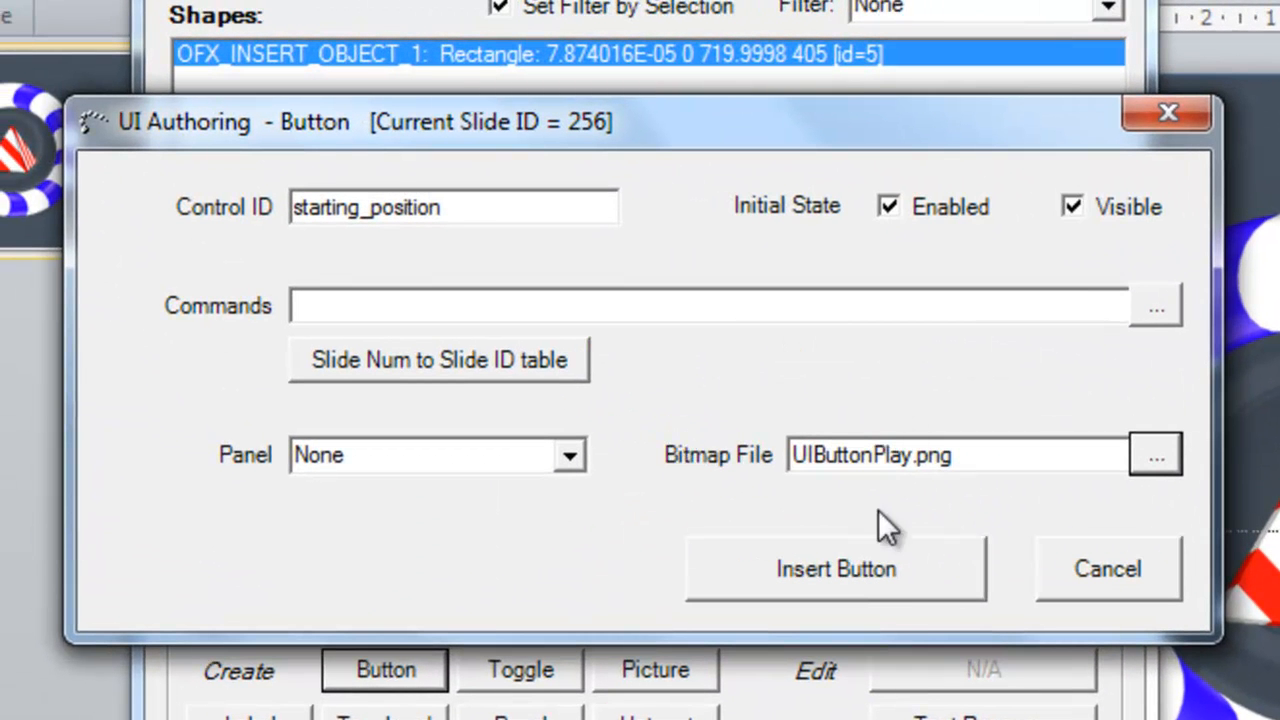
pyautogui.click(884, 565)
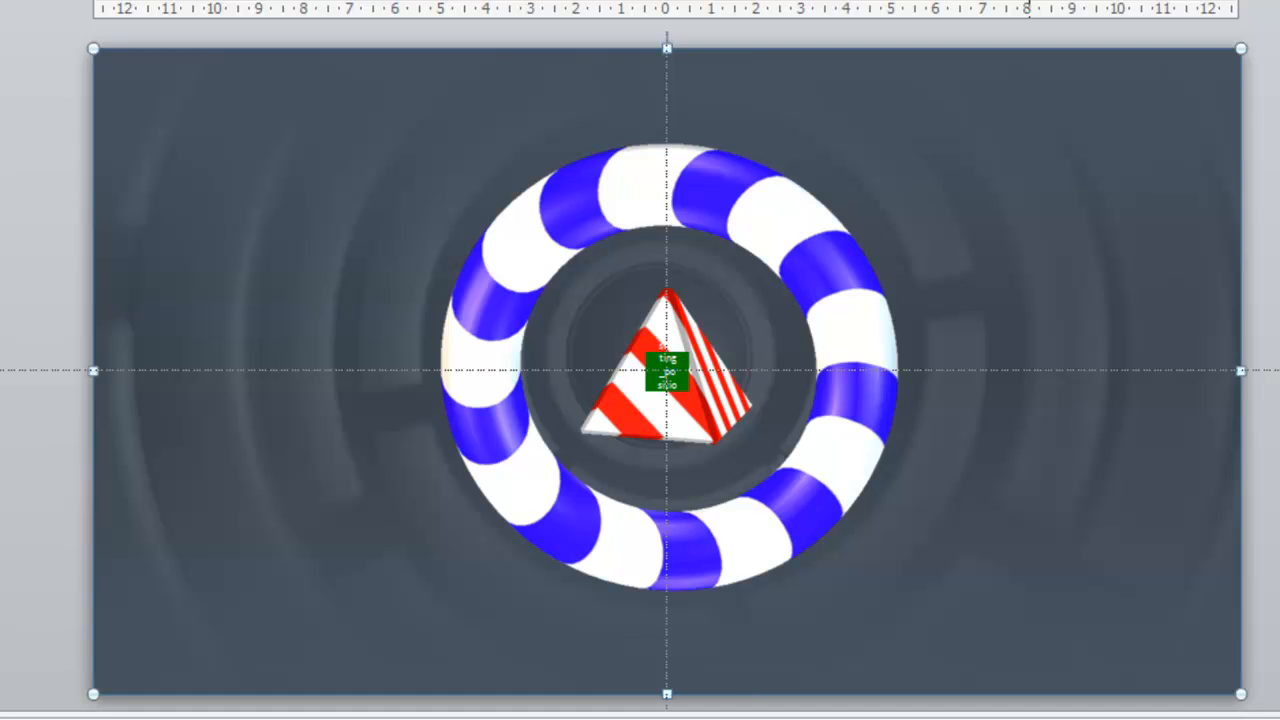
# Reduce the font size of the starting_position button's label to 5.
pyautogui.keyDown('ctrl'); pyautogui.scroll(7, 667, 370); pyautogui.keyUp('ctrl')
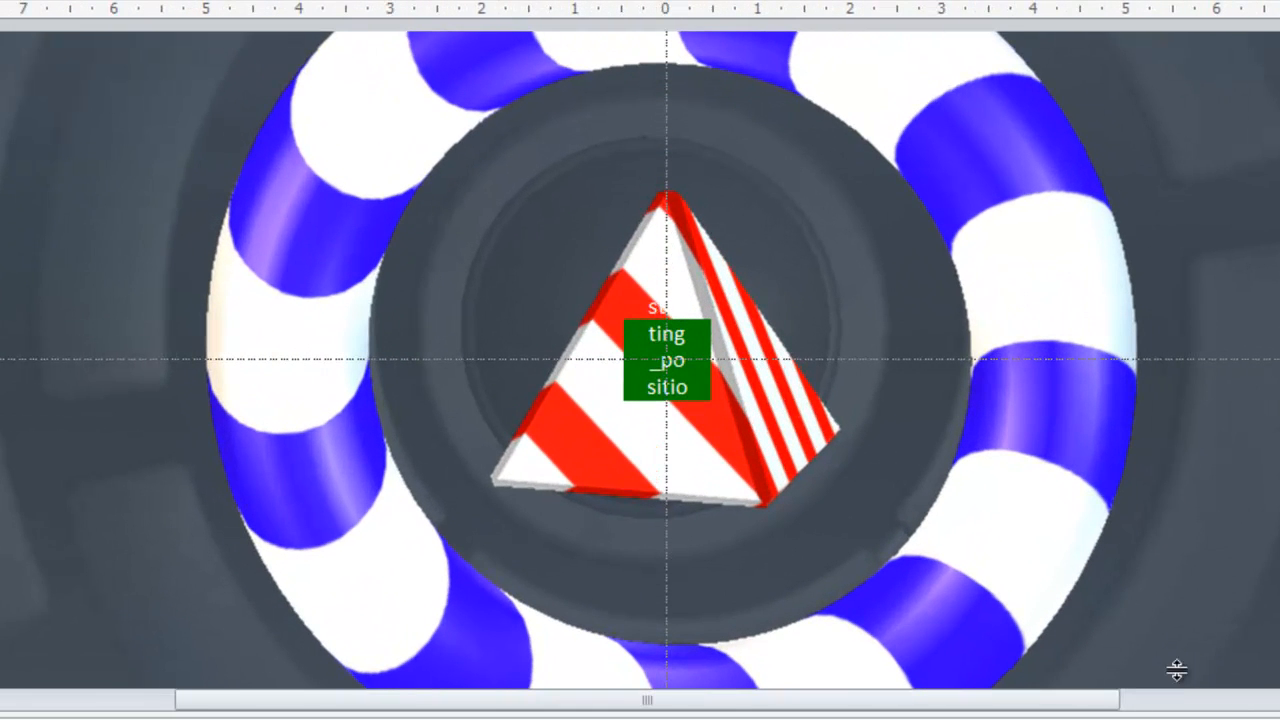
pyautogui.click(692, 338)
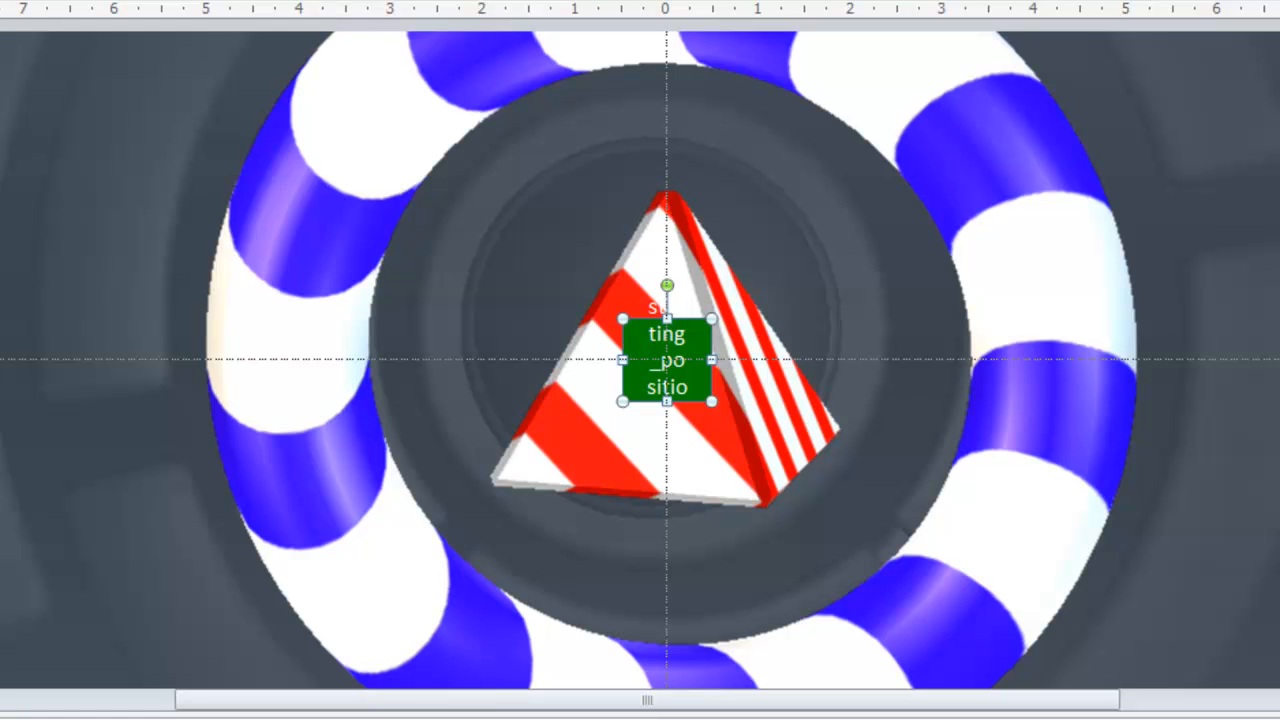
pyautogui.press('ctrl+shift+less')
pyautogui.press('ctrl+shift+less')
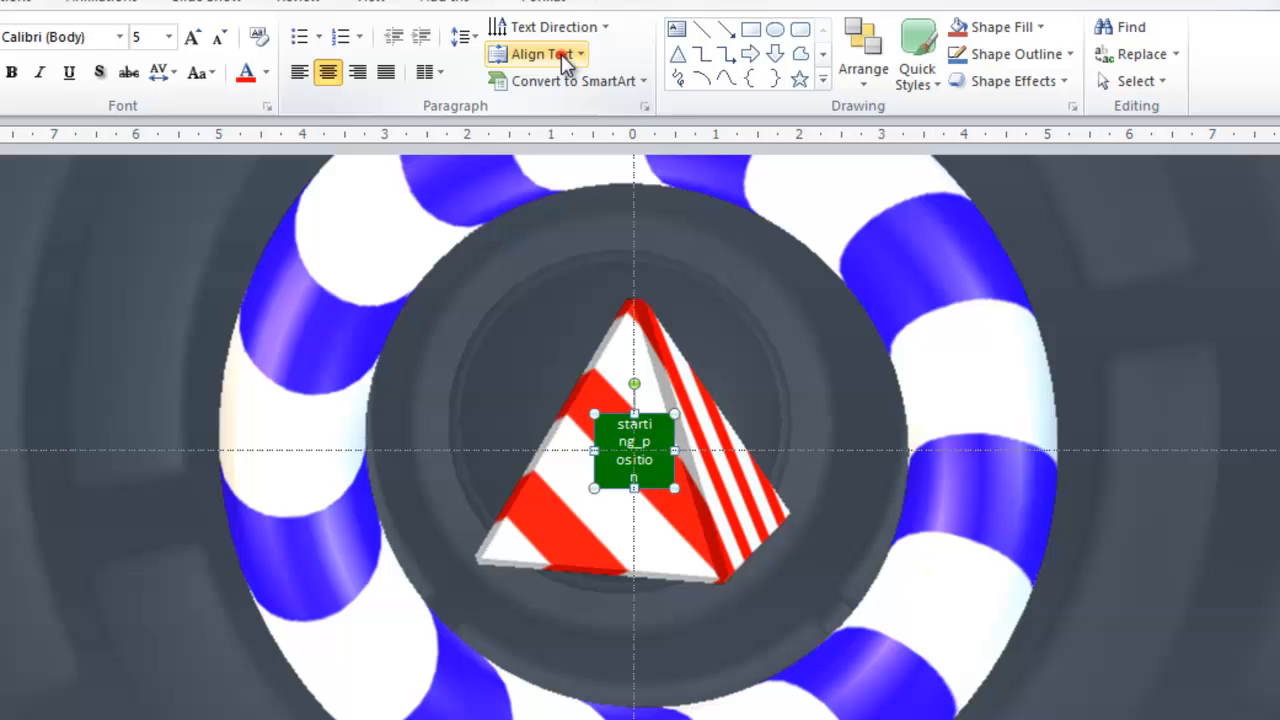
# Turn off text wrapping in the shape for the starting_position button's label.
pyautogui.click(562, 56)
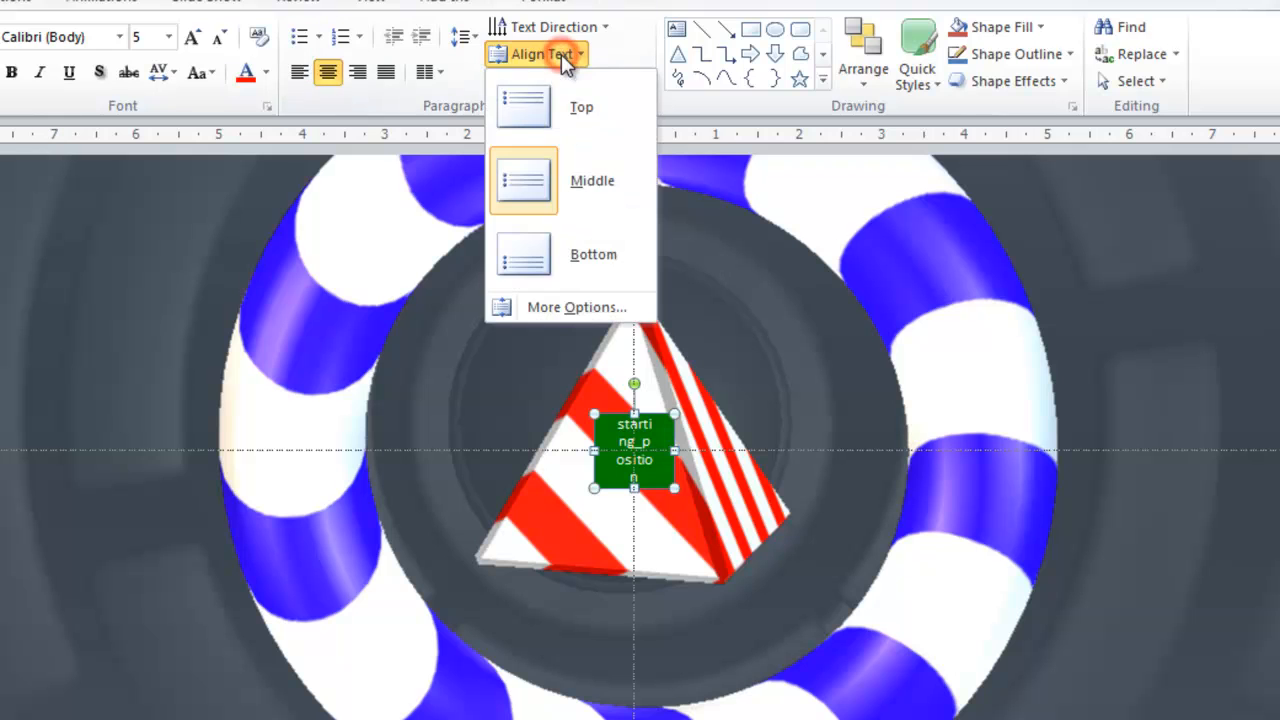
pyautogui.click(557, 307)
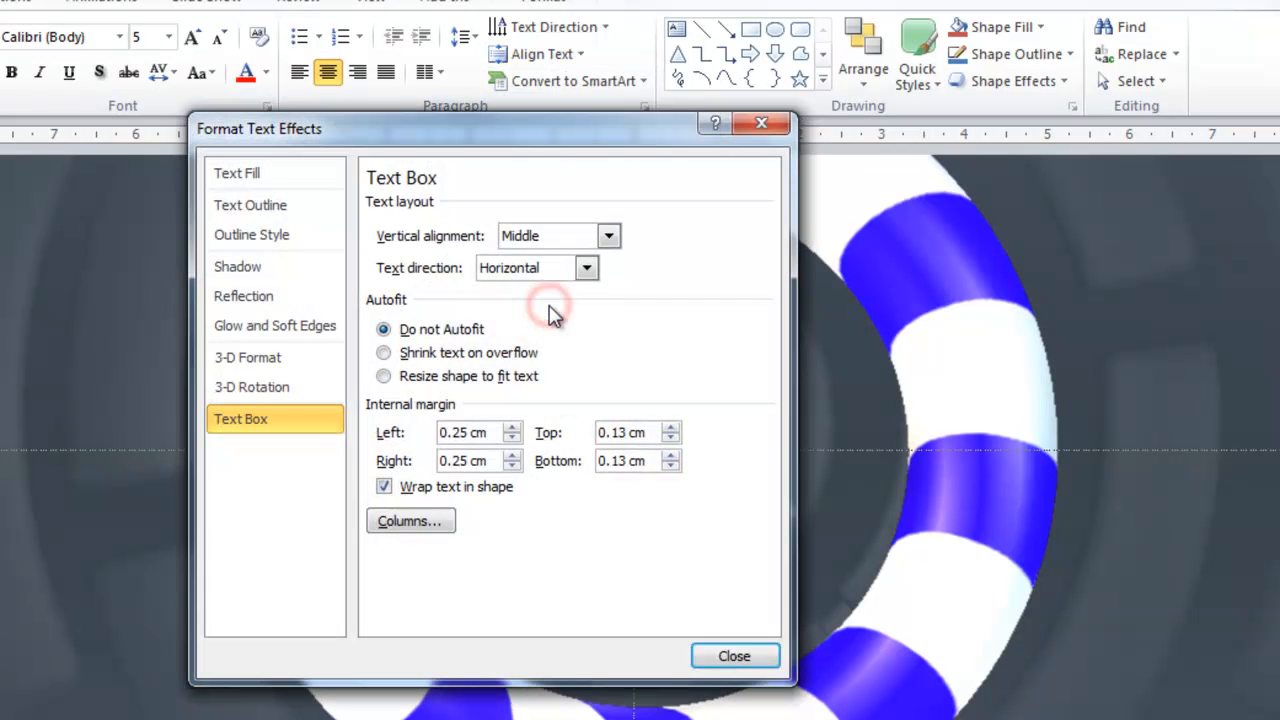
pyautogui.click(384, 486)
pyautogui.click(766, 655)
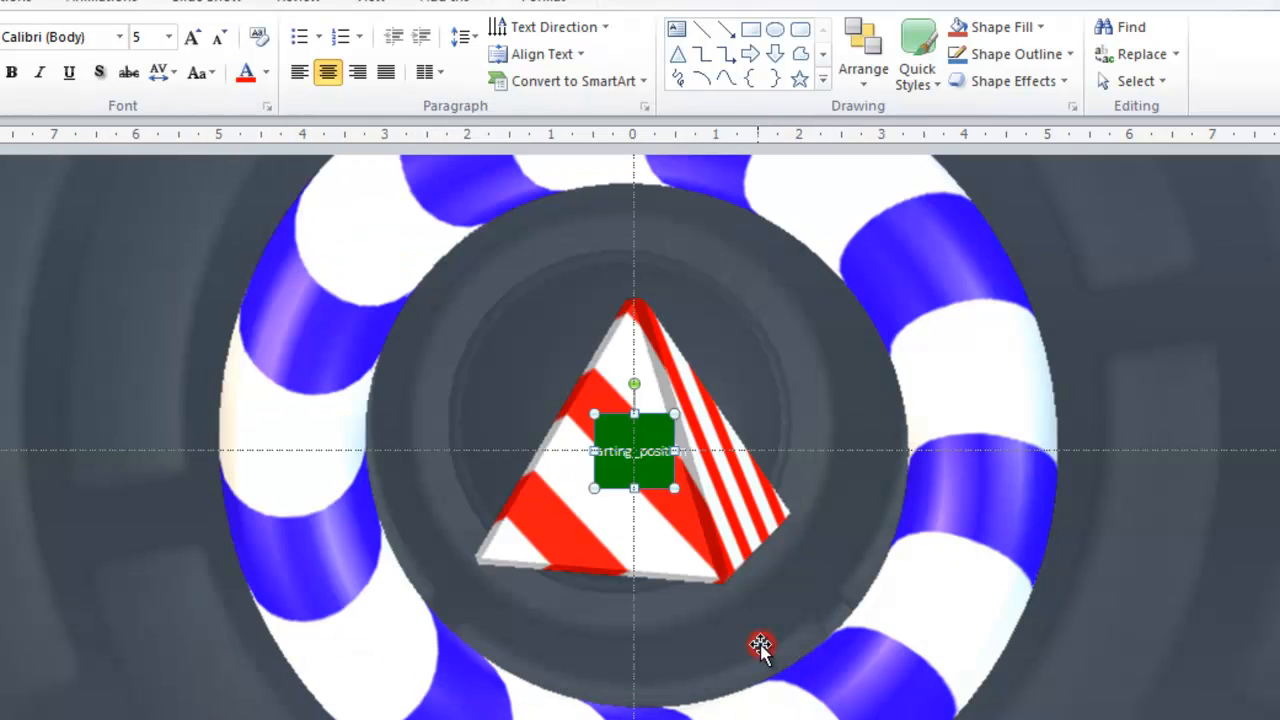
# Reshape the starting_position button into a wide, thin bar and place it near the slide's upper-right corner.
pyautogui.click(695, 478)
pyautogui.click(666, 472)
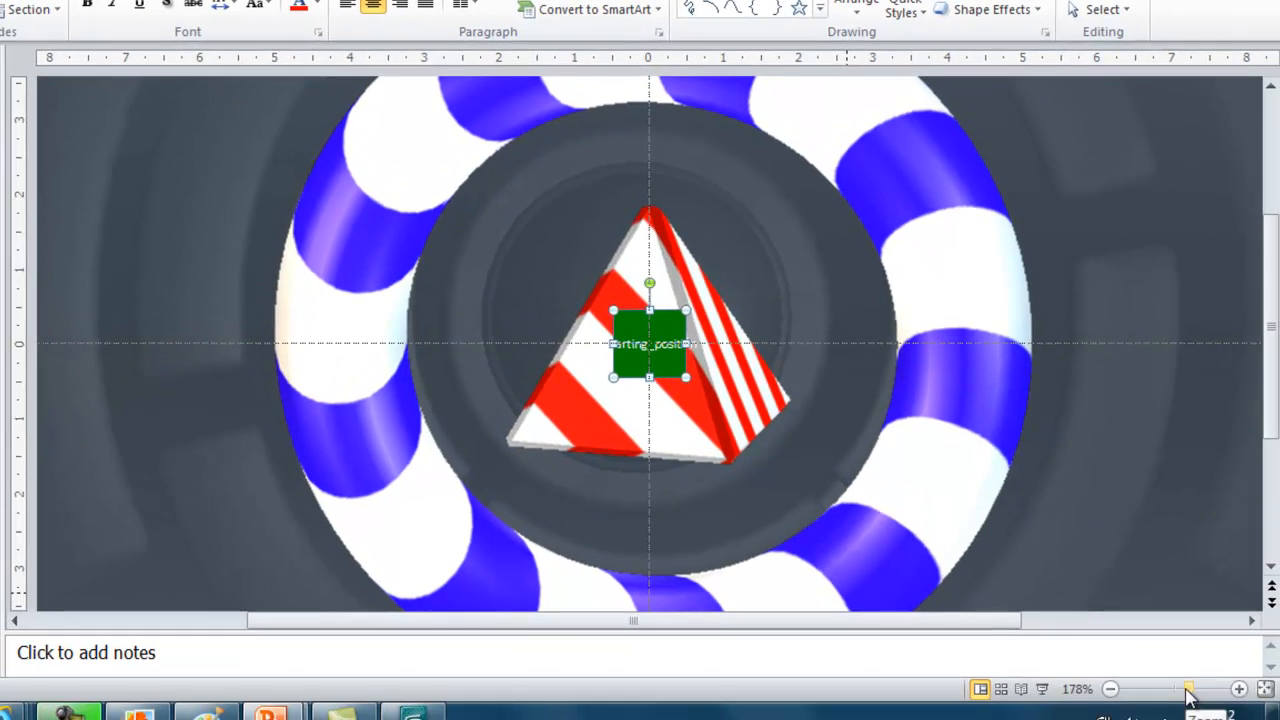
pyautogui.moveTo(1187, 688); pyautogui.dragTo(1146, 689)
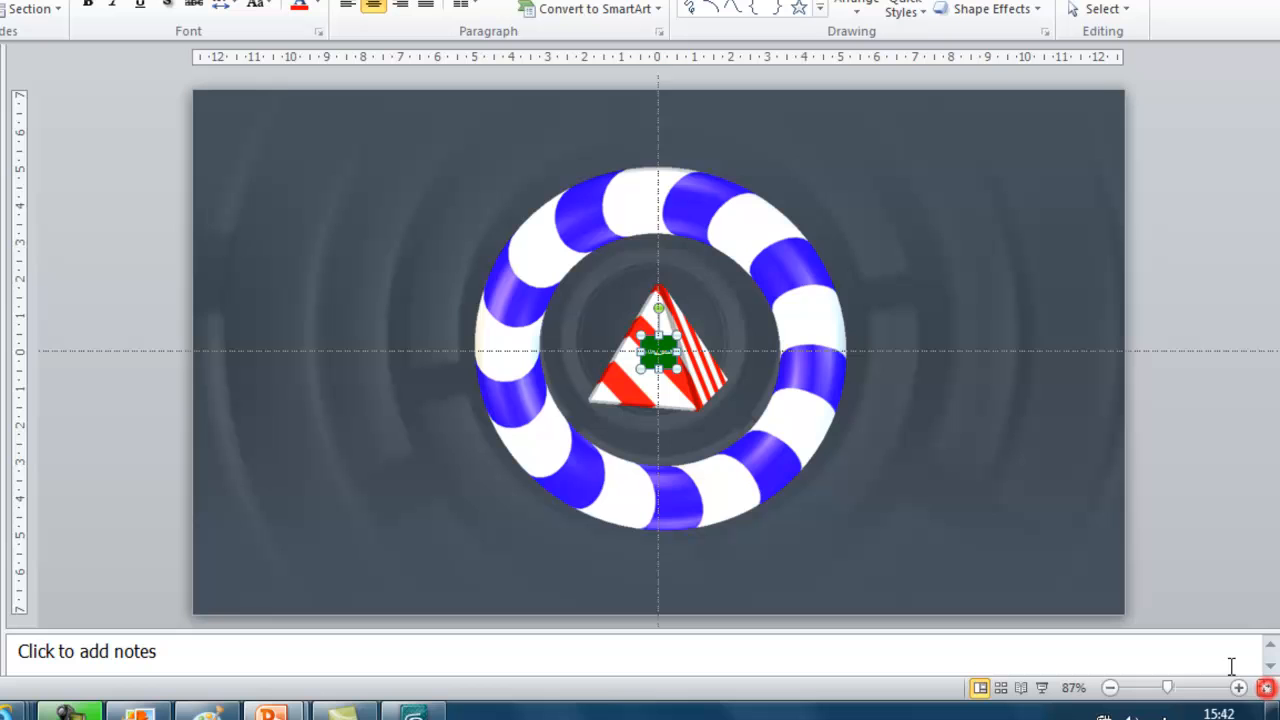
pyautogui.click(1265, 688)
pyautogui.moveTo(658, 336); pyautogui.dragTo(1066, 175)
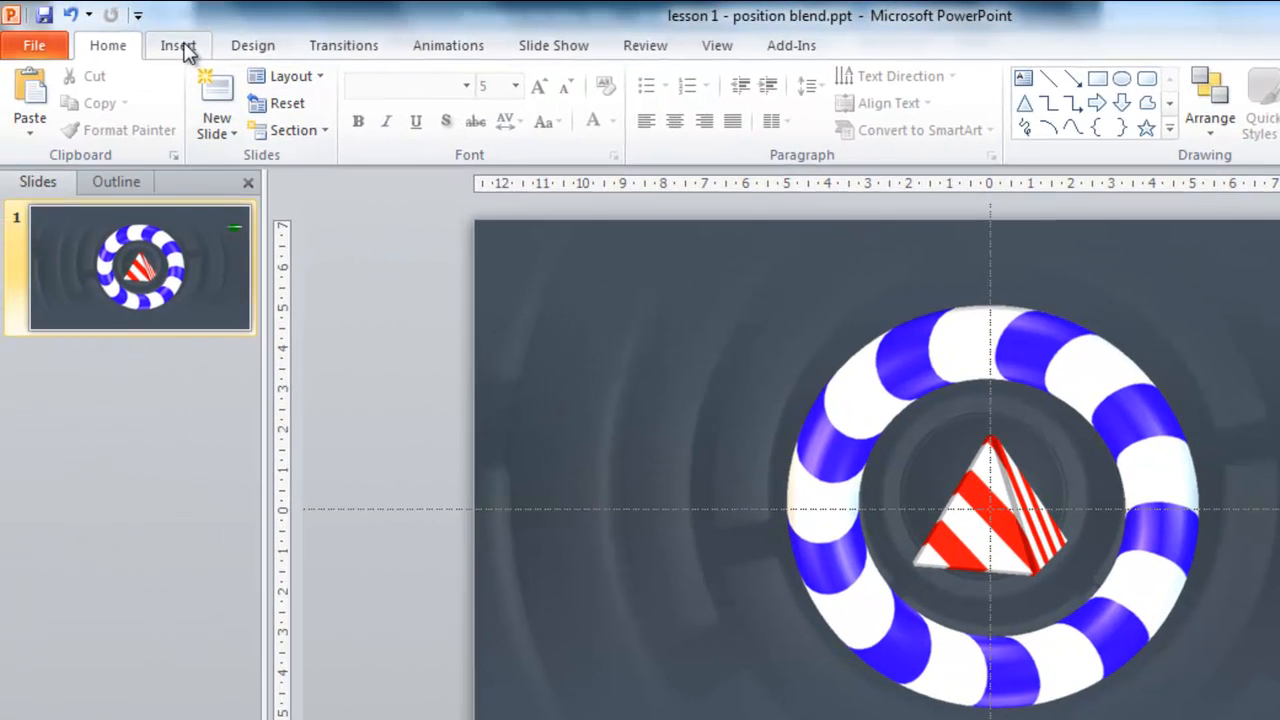
# Create a new UI button from the slide options and set its control ID to pos_one.
pyautogui.click(180, 45)
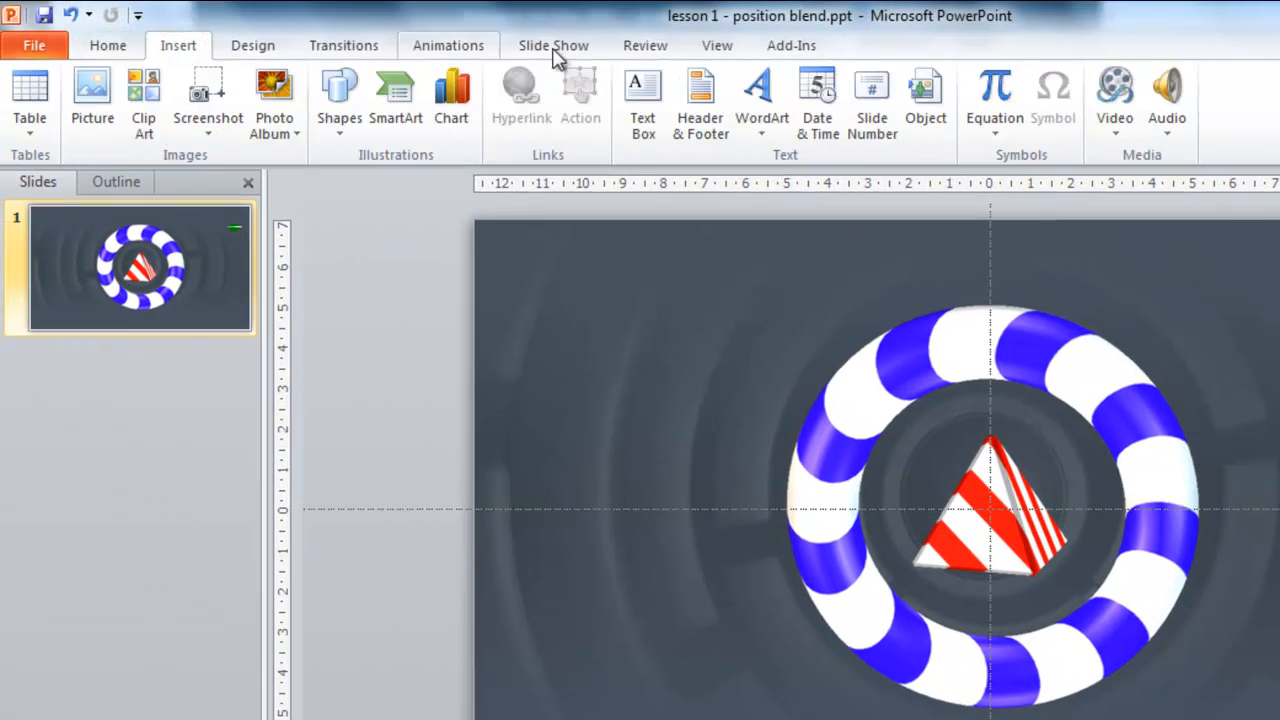
pyautogui.click(792, 48)
pyautogui.click(170, 76)
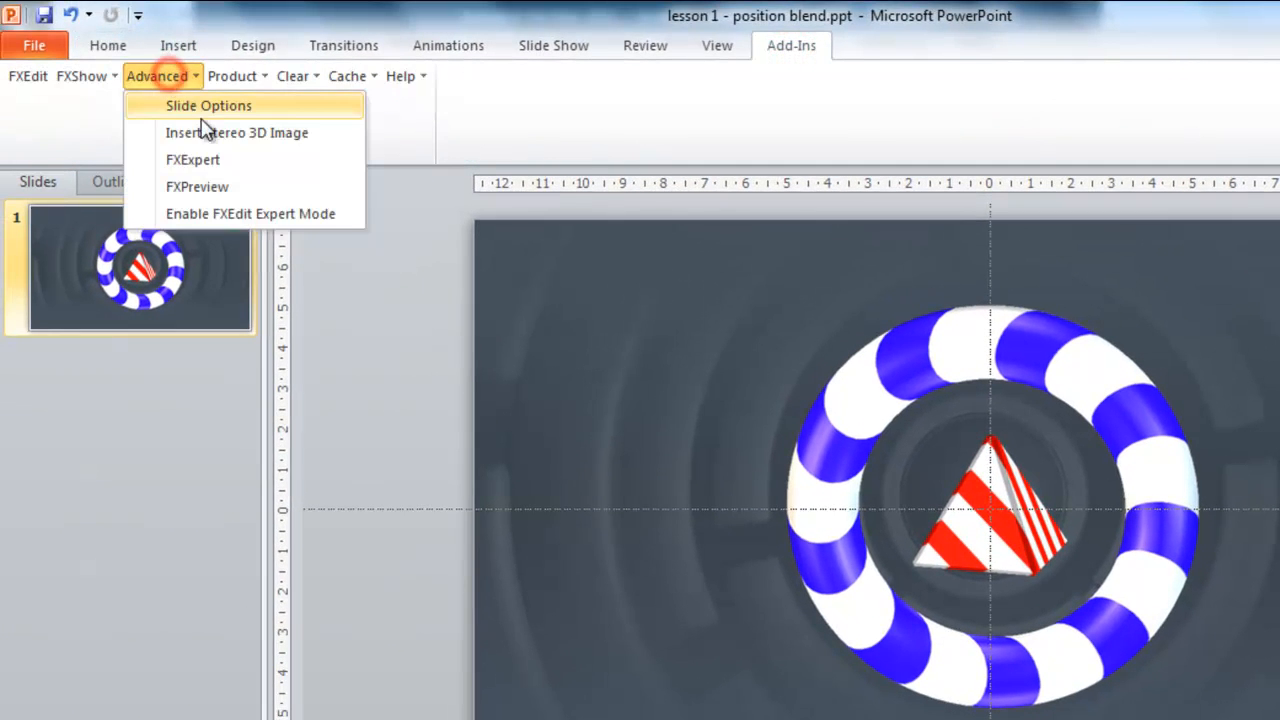
pyautogui.click(205, 106)
pyautogui.click(377, 599)
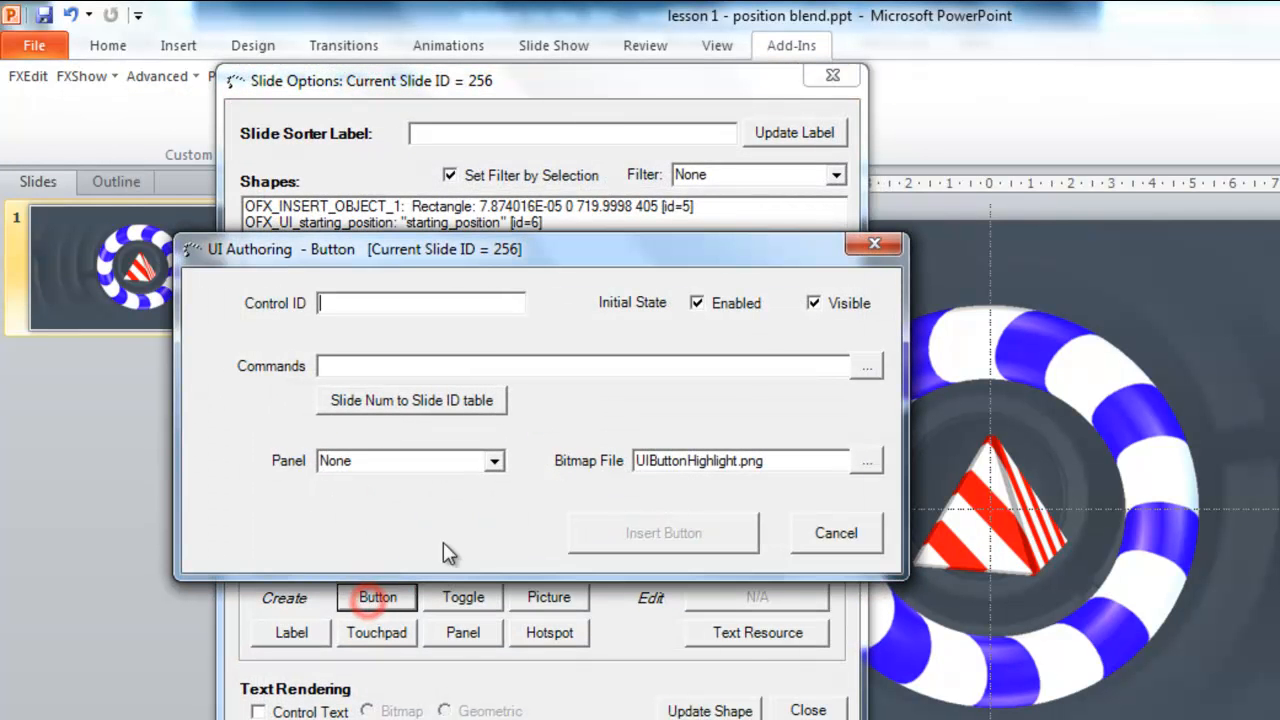
pyautogui.write('pos_one')
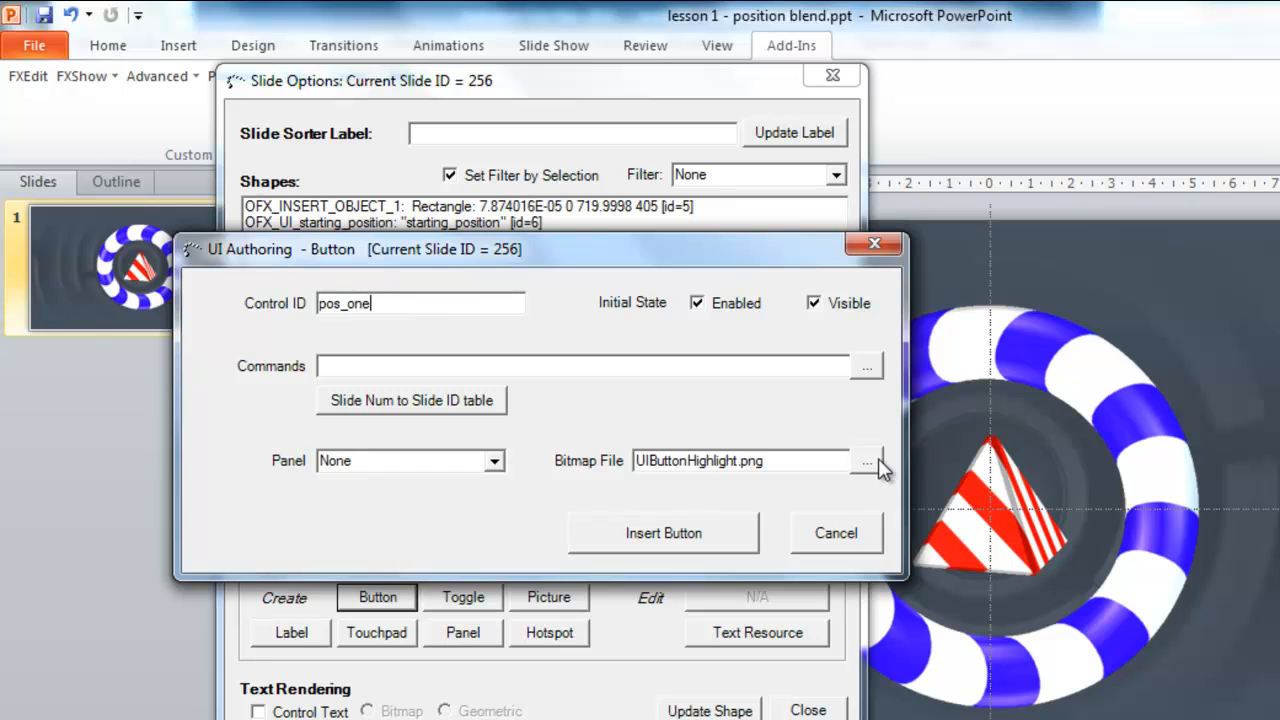
# Assign UIButtonPlaySpee1.png as the pos_one button's bitmap file, insert the button and place it below the starting_position button.
pyautogui.click(878, 458)
pyautogui.moveTo(1228, 272); pyautogui.dragTo(1228, 366)
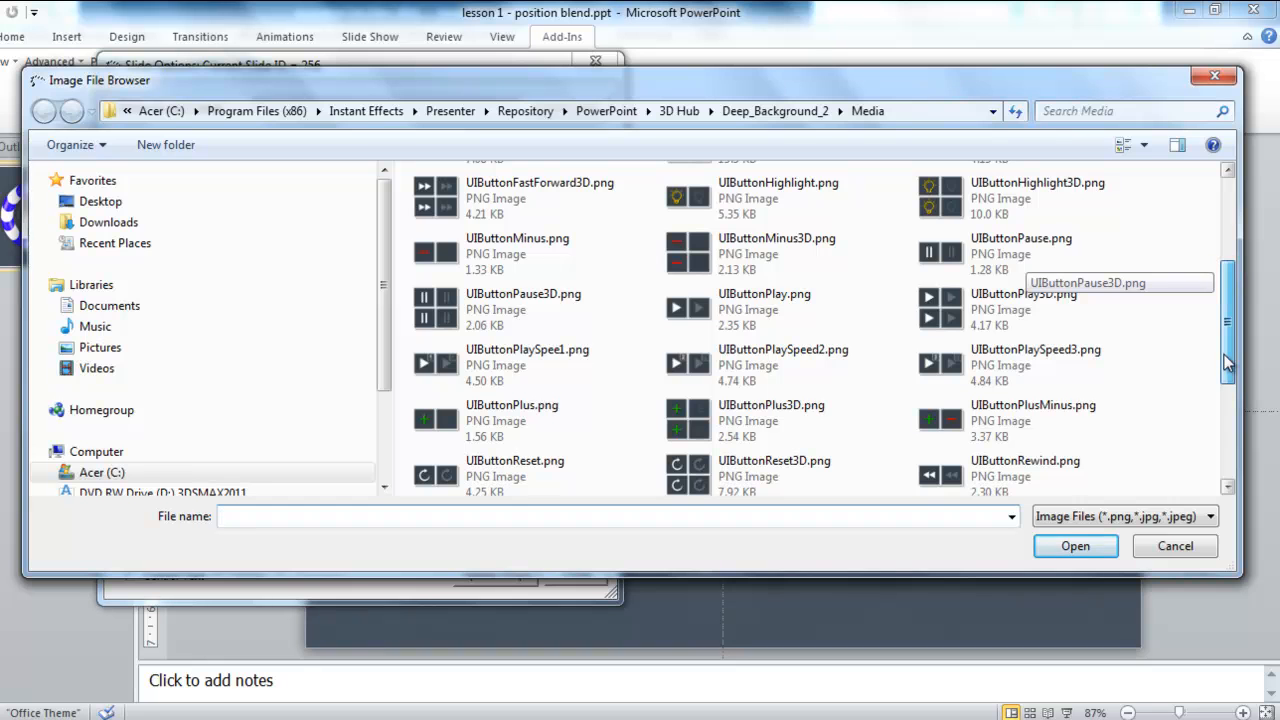
pyautogui.doubleClick(470, 360)
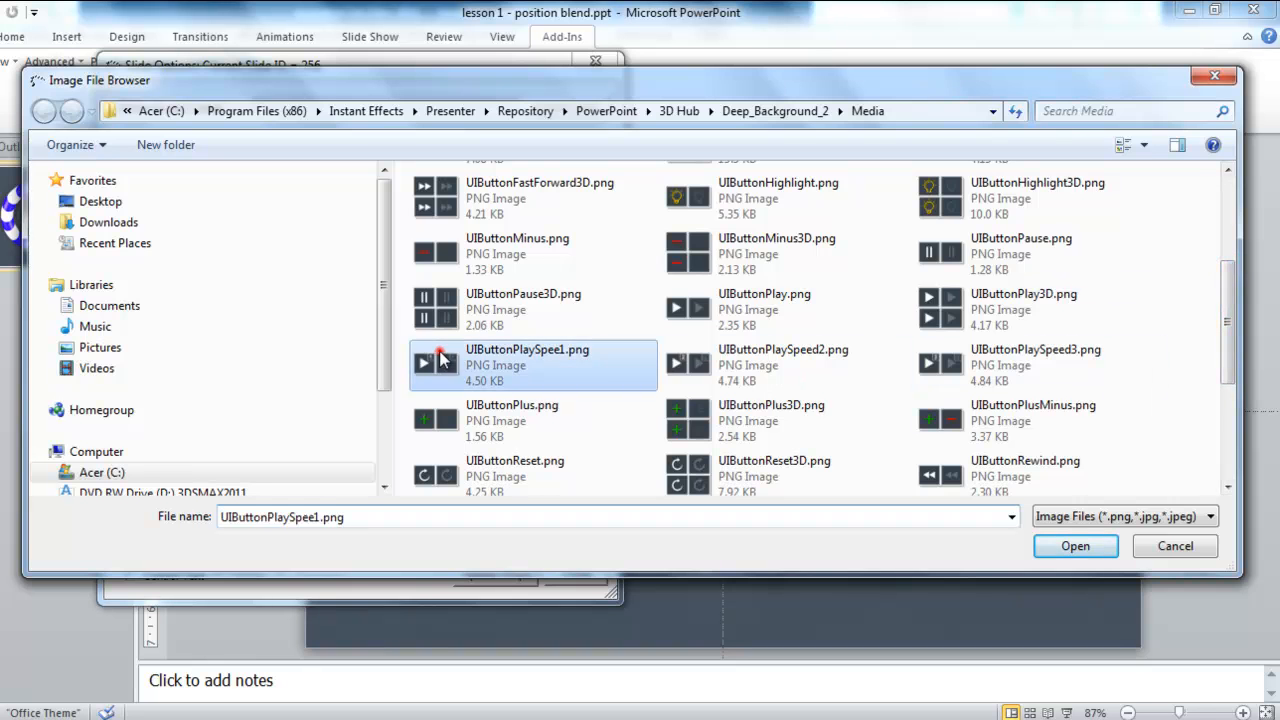
pyautogui.click(505, 436)
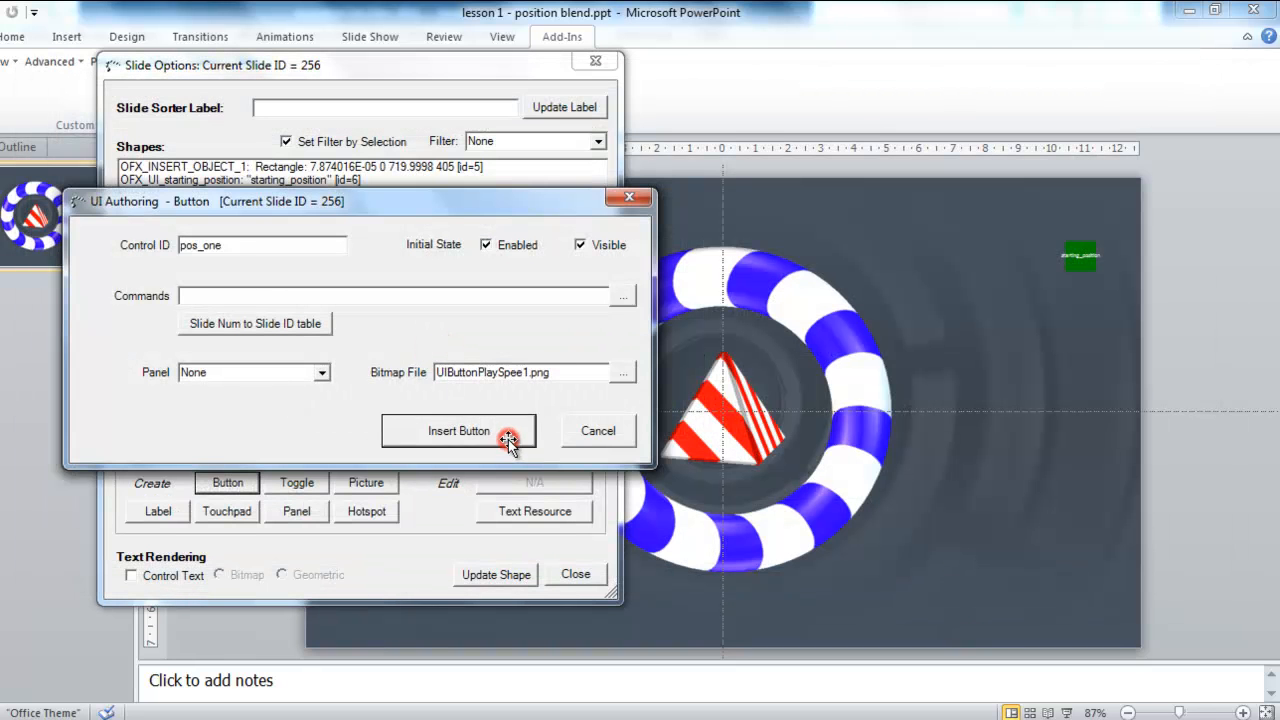
pyautogui.moveTo(733, 418); pyautogui.dragTo(1093, 318)
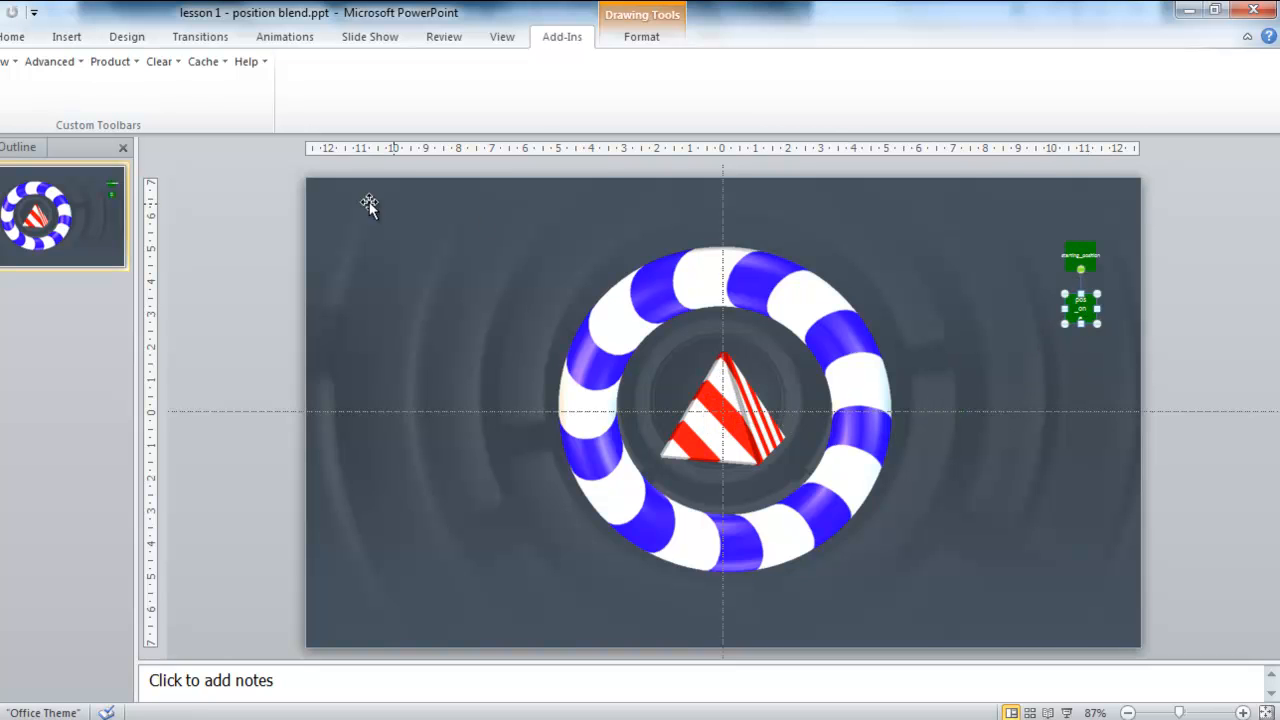
# Create another UI button from the slide options and set its control ID to pos_2.
pyautogui.click(109, 61)
pyautogui.click(75, 61)
pyautogui.click(70, 85)
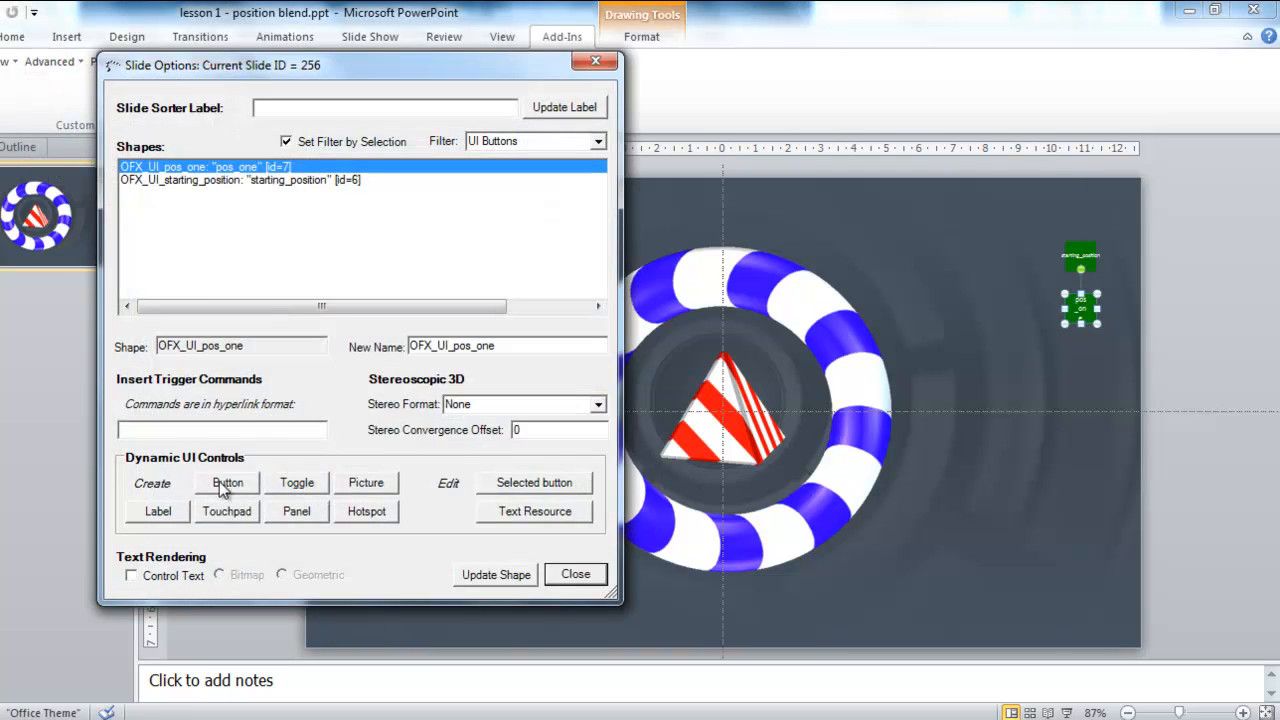
pyautogui.click(226, 484)
pyautogui.write('pos_2')
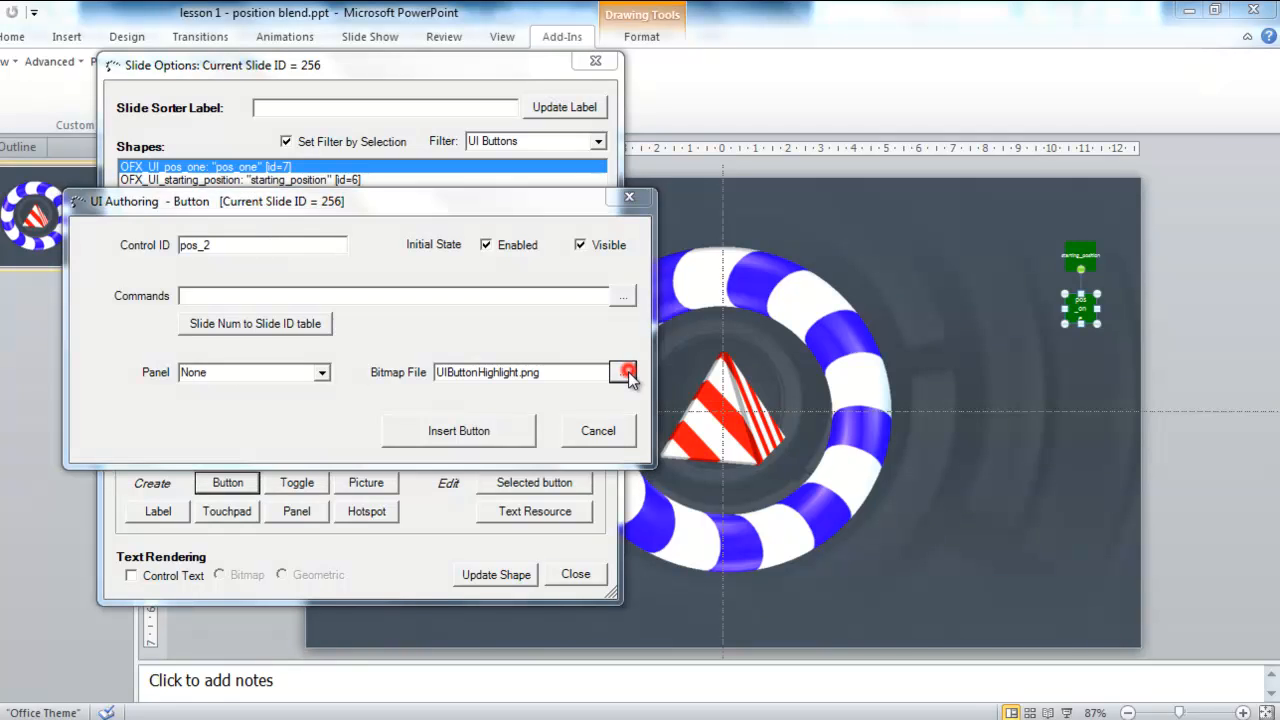
# Assign UIButtonPlaySpeed2.png as the pos_2 button's bitmap file, insert the button and place it below the pos_one button.
pyautogui.click(622, 372)
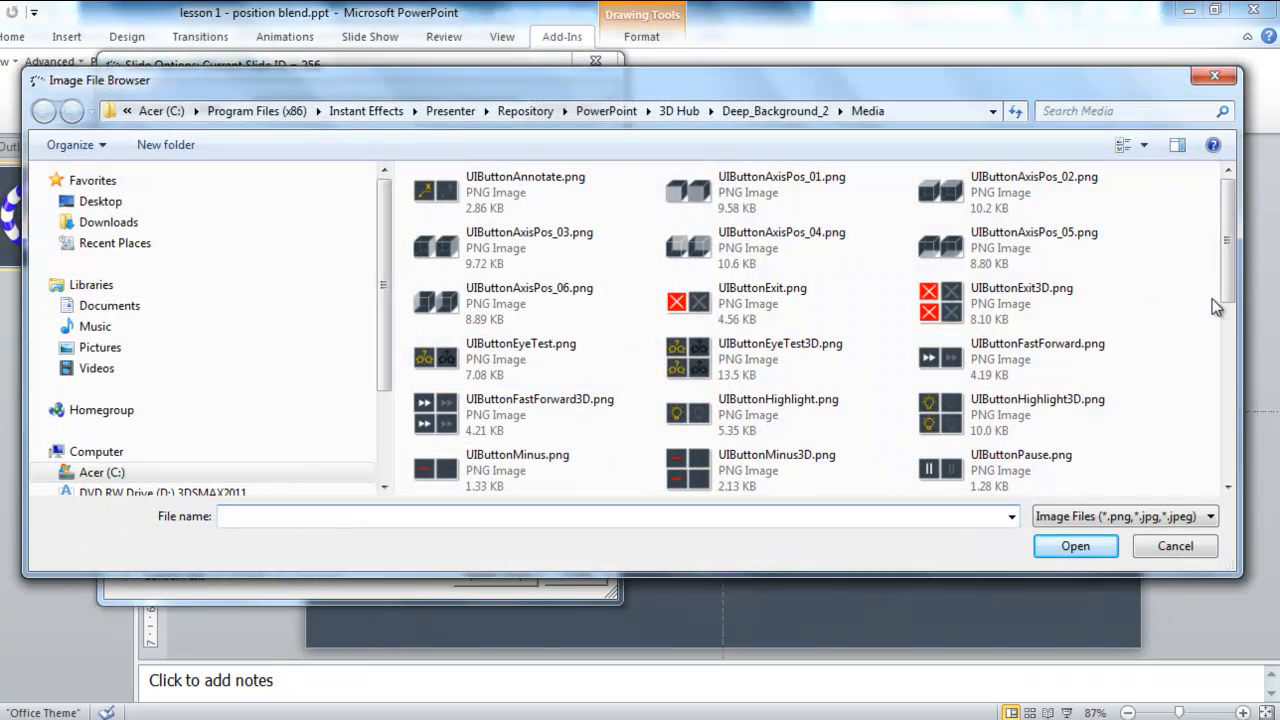
pyautogui.scroll(-3, 1236, 268)
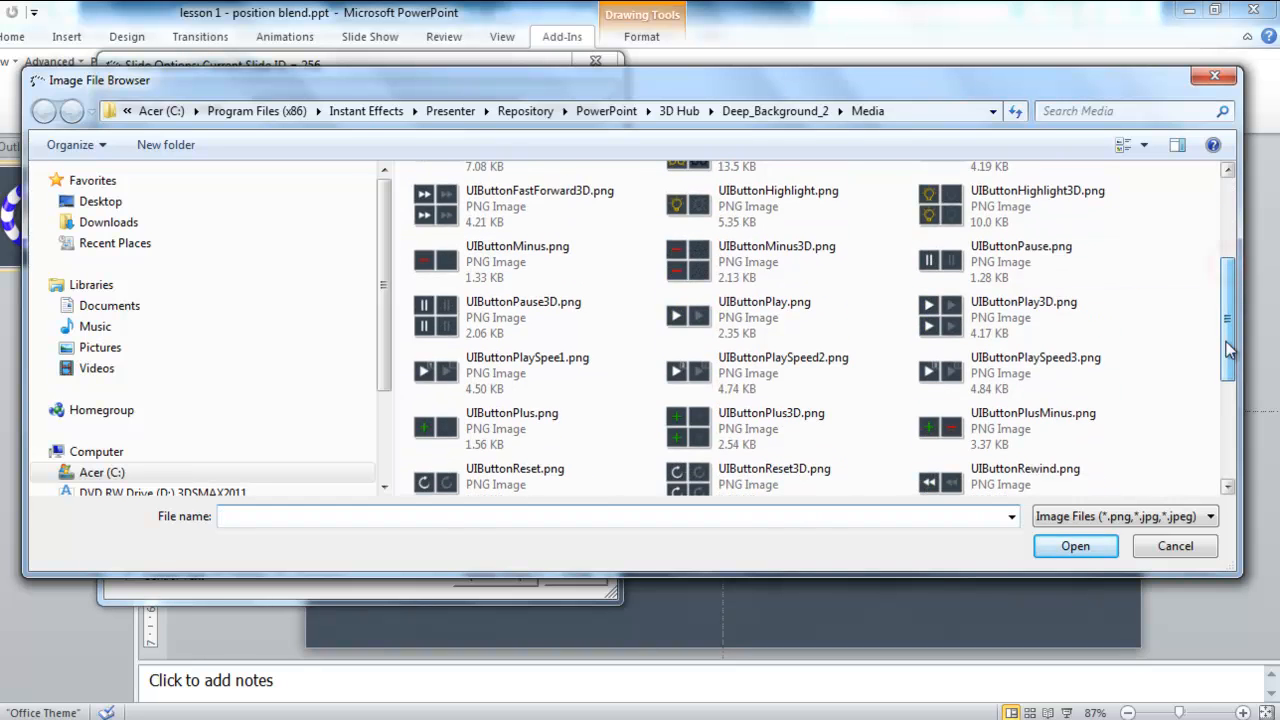
pyautogui.doubleClick(694, 372)
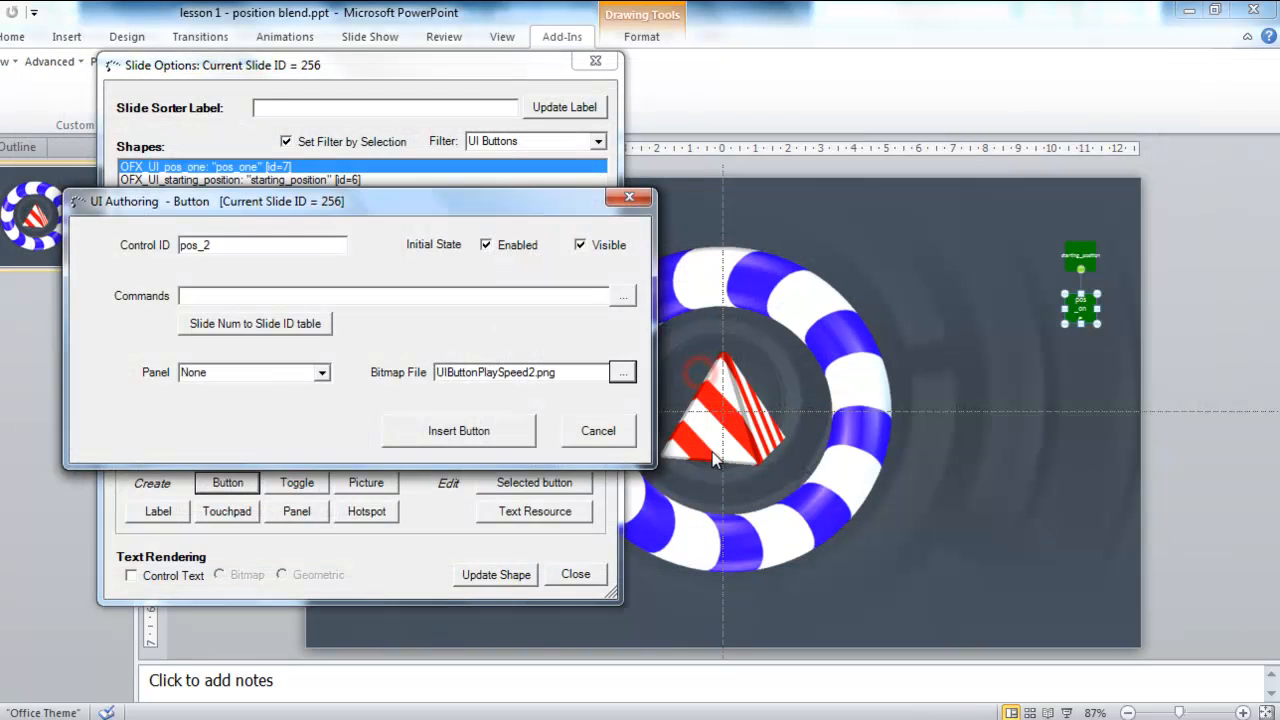
pyautogui.click(459, 431)
pyautogui.moveTo(737, 421); pyautogui.dragTo(1085, 367)
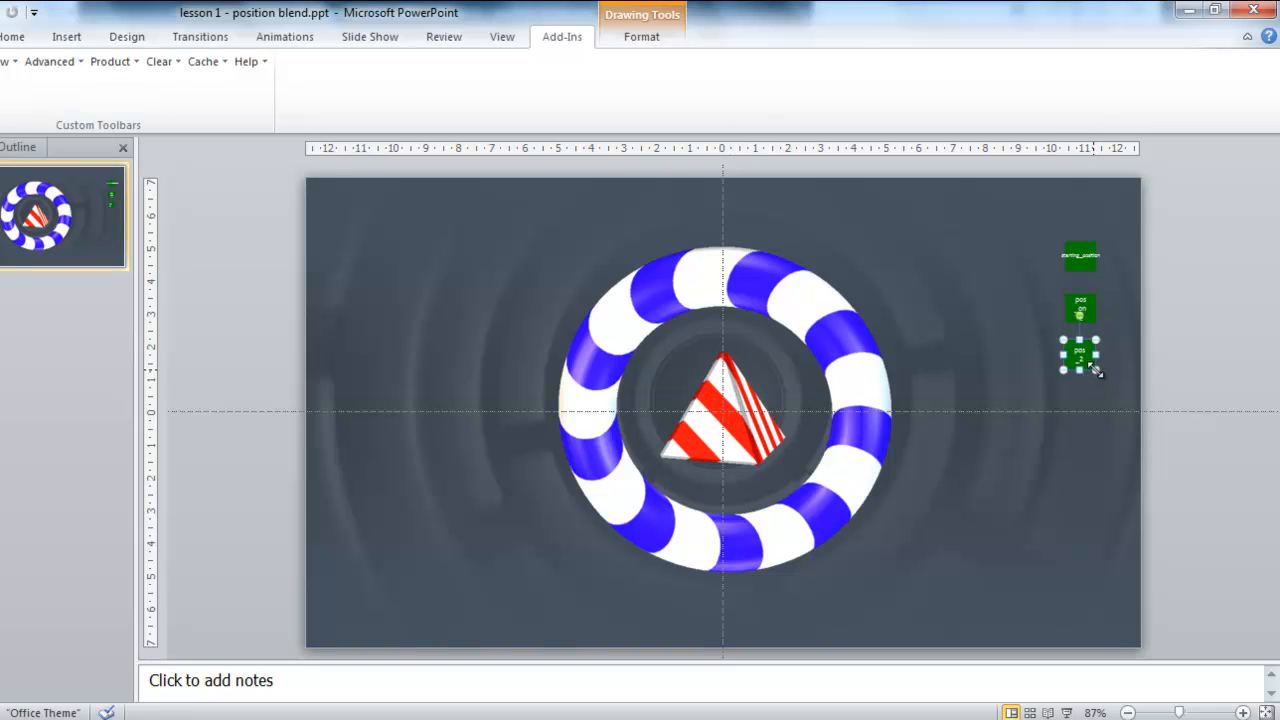
pyautogui.click(1166, 368)
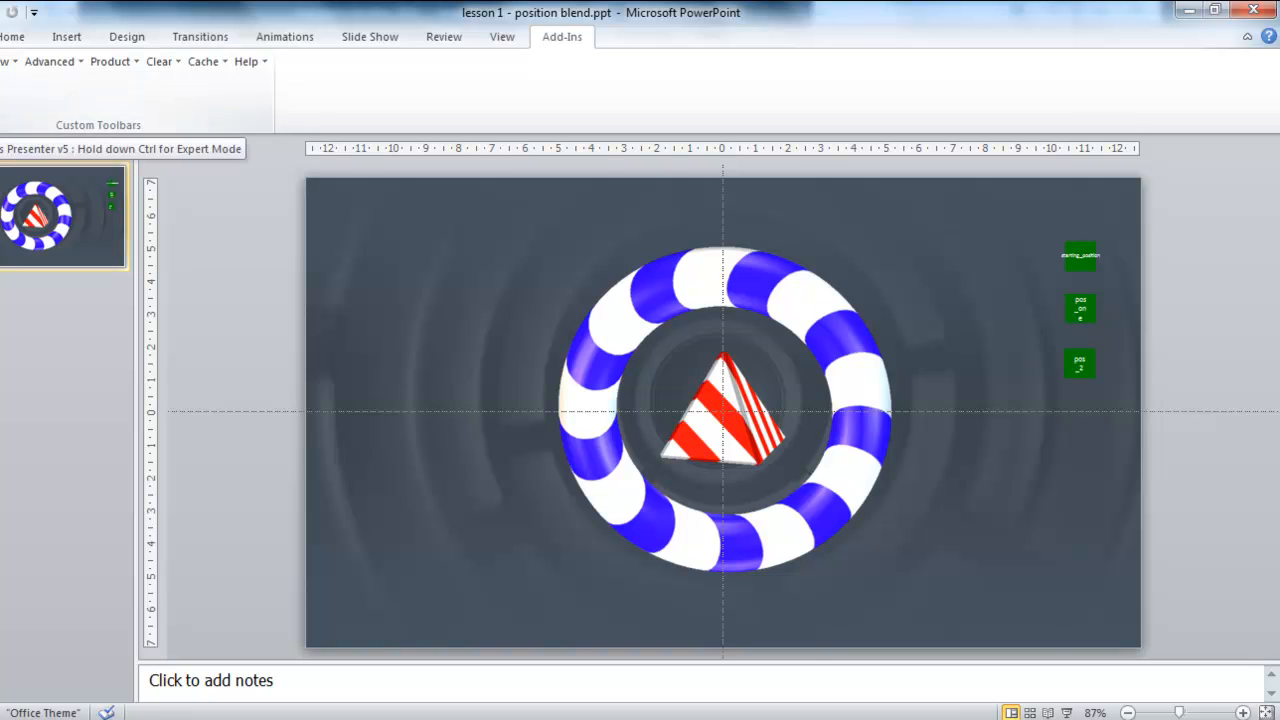
# Launch the slide's full-screen 3D view from FXEdit and open the starting_position button's authoring settings.
pyautogui.click(8, 61)
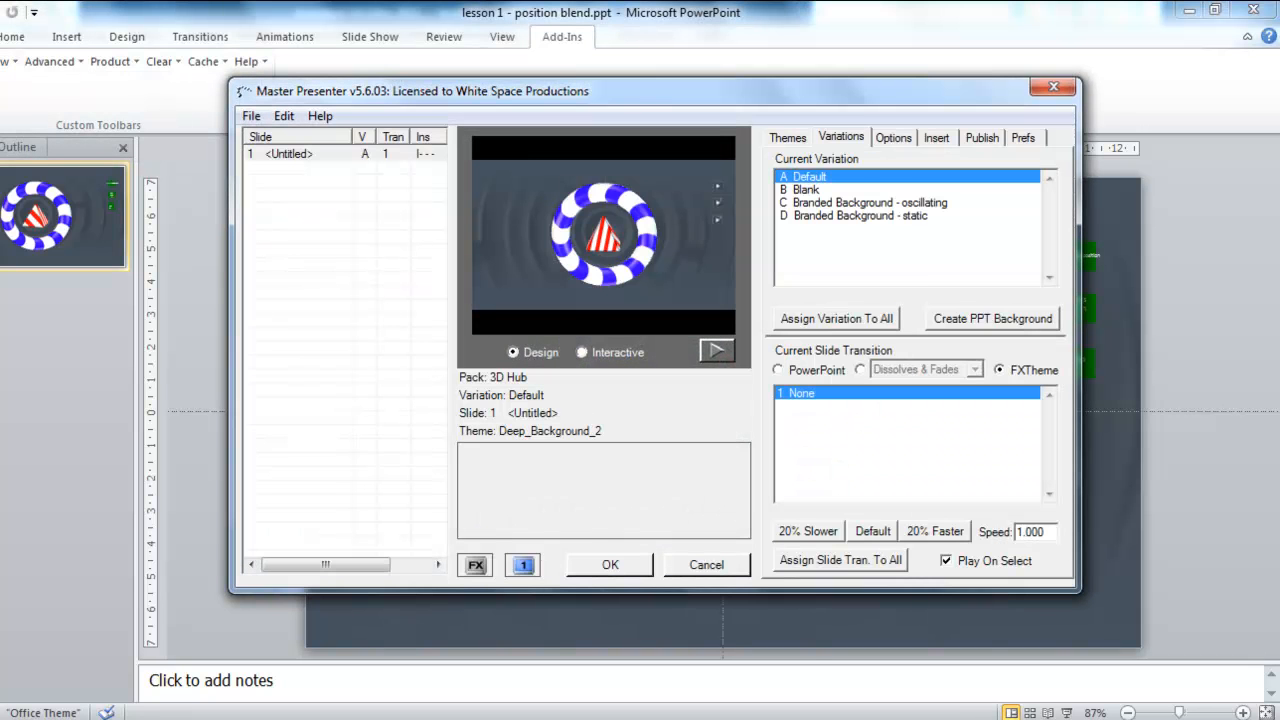
pyautogui.click(477, 566)
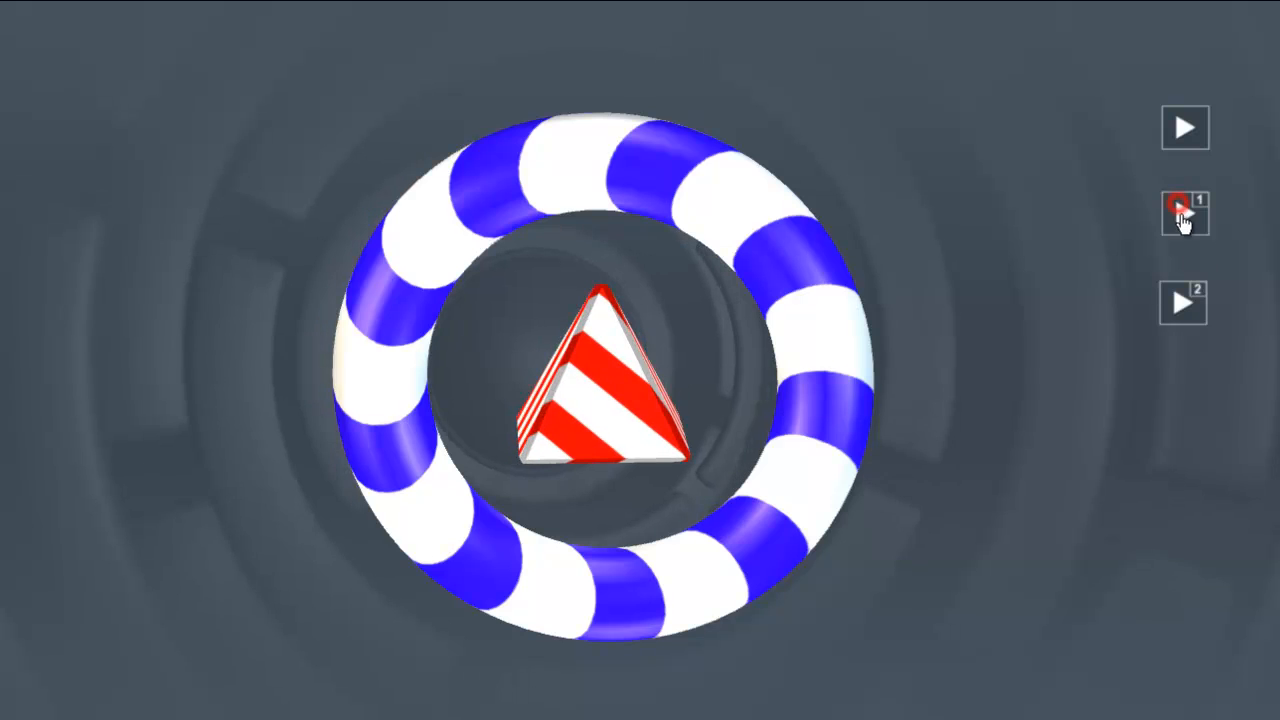
pyautogui.click(1180, 132)
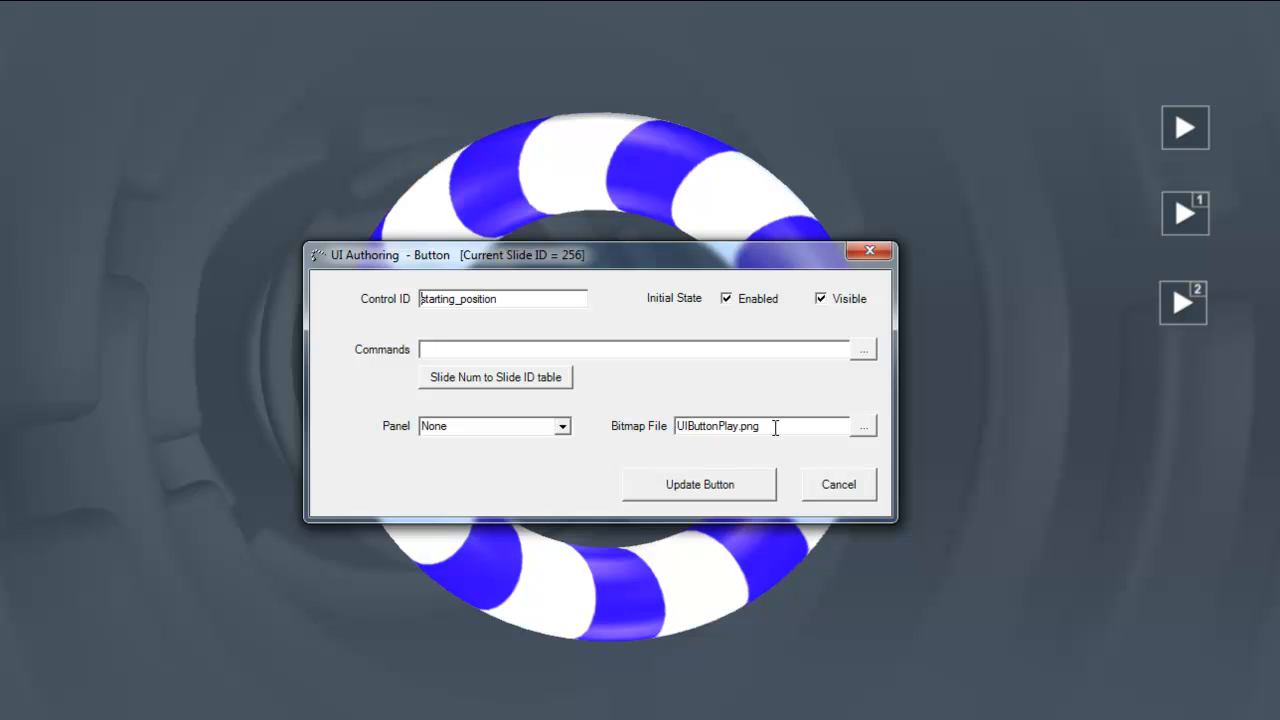
pyautogui.click(863, 428)
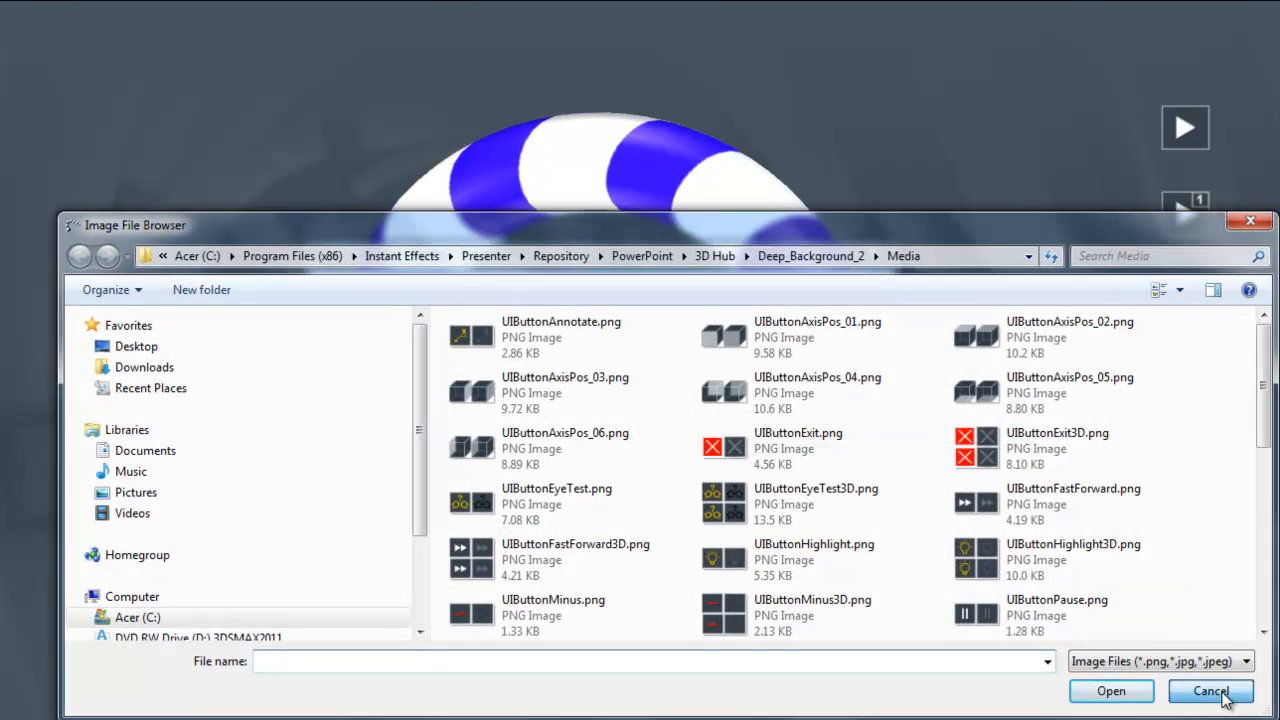
pyautogui.click(1218, 693)
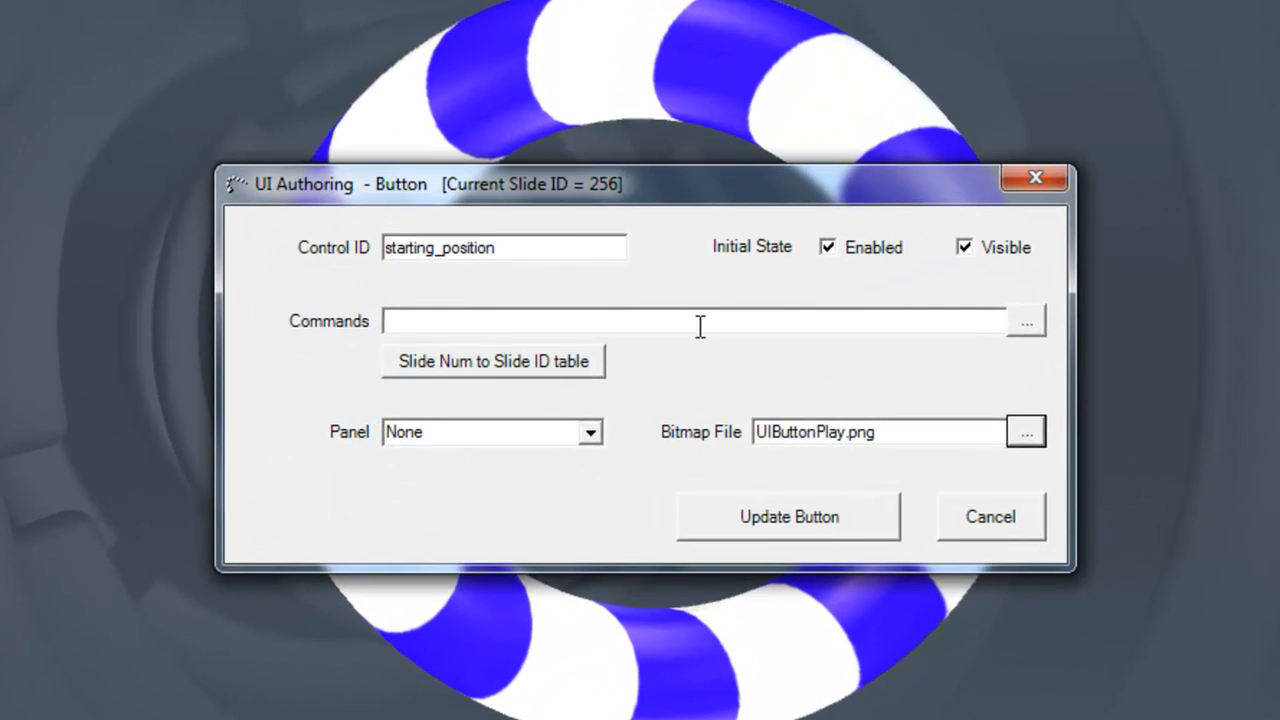
# Assign ActionSet:Insert1:Pyramid_start_position as the starting_position button's command, update the button and test it in the full-screen view.
pyautogui.click(1024, 322)
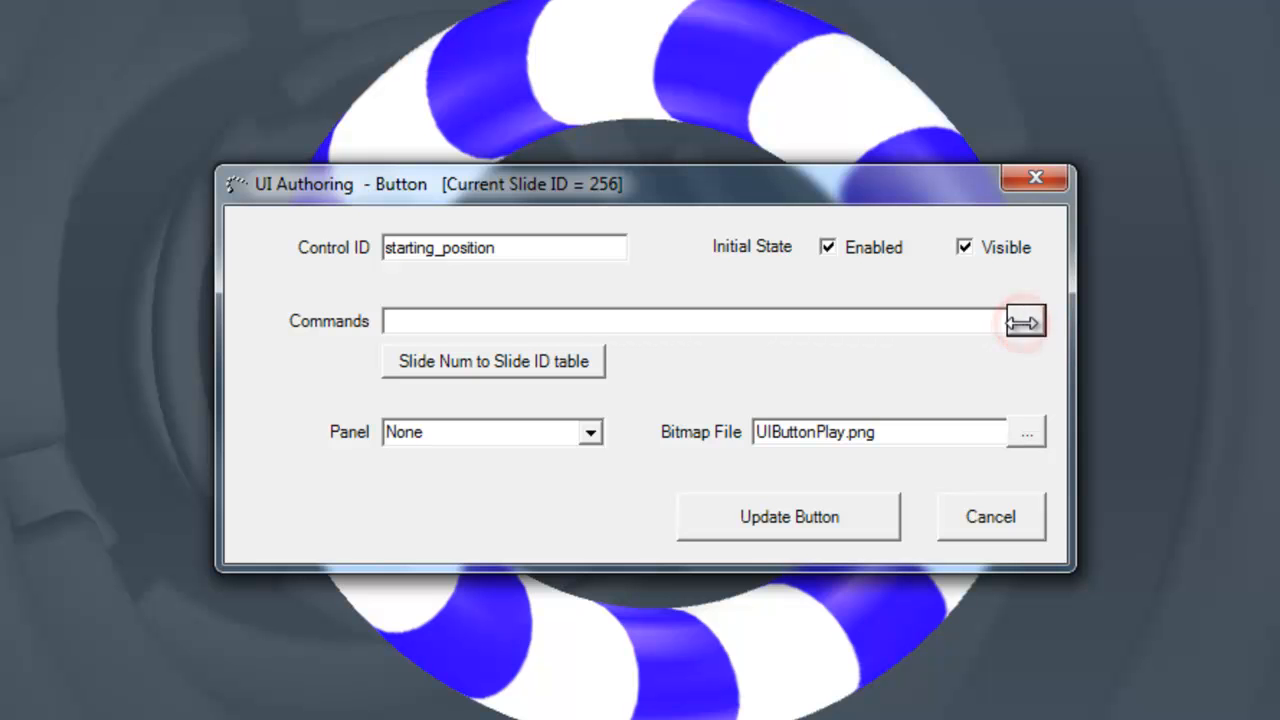
pyautogui.moveTo(865, 170); pyautogui.dragTo(756, 69)
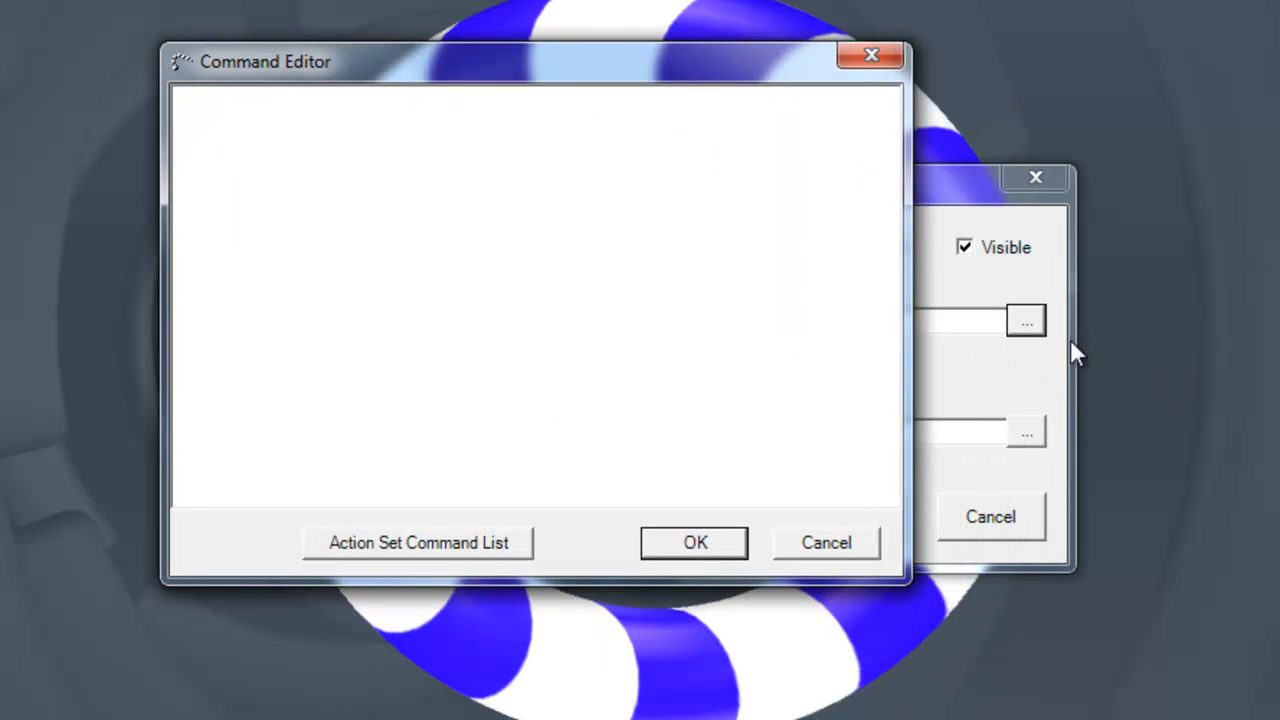
pyautogui.click(470, 550)
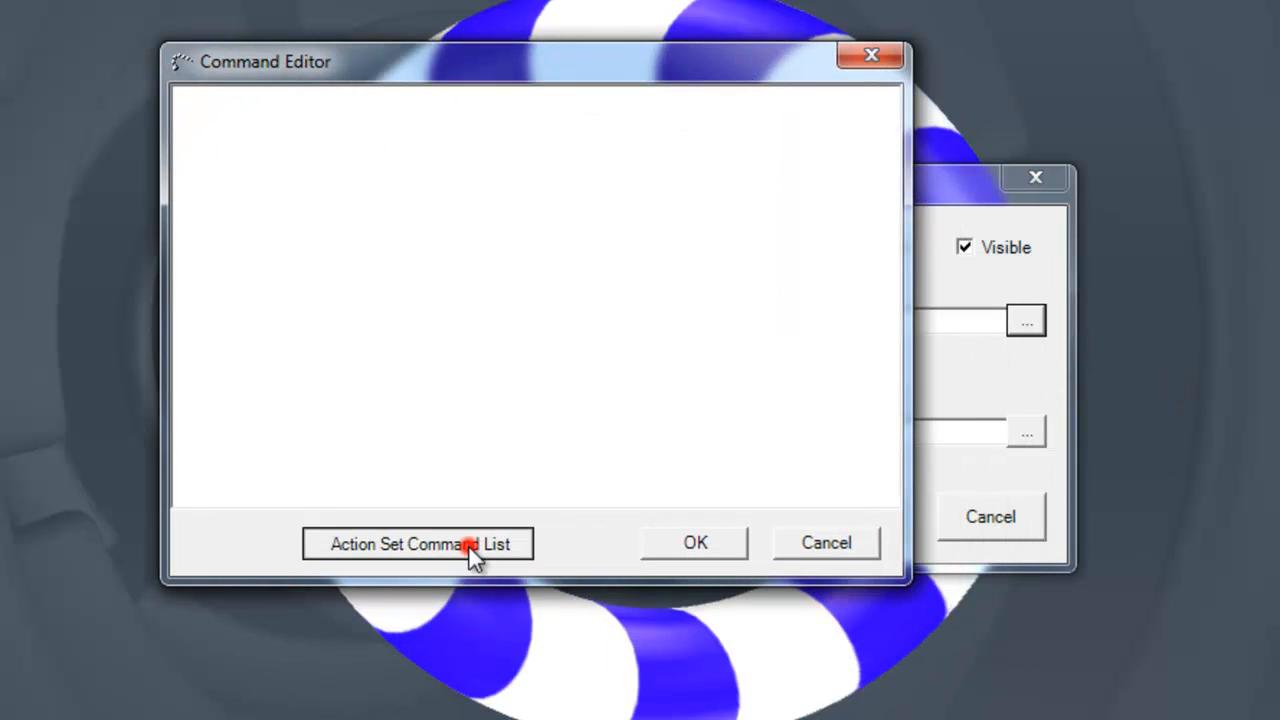
pyautogui.click(400, 144)
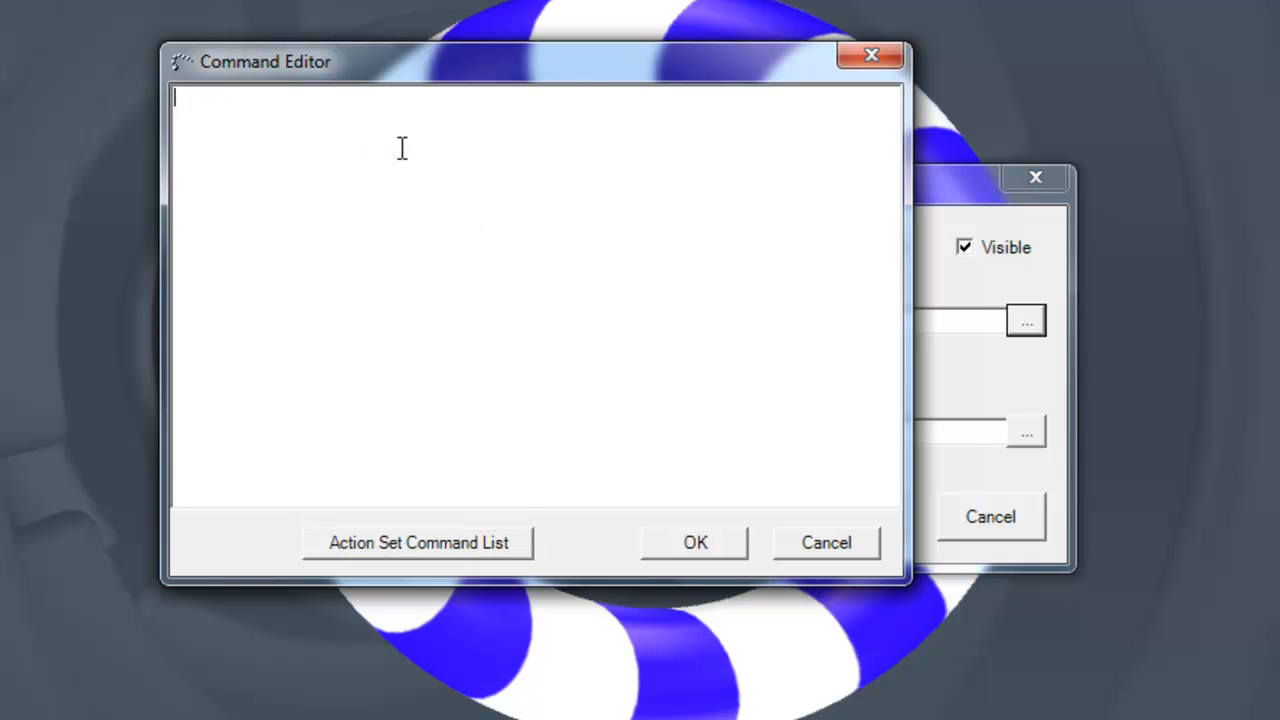
pyautogui.click(467, 543)
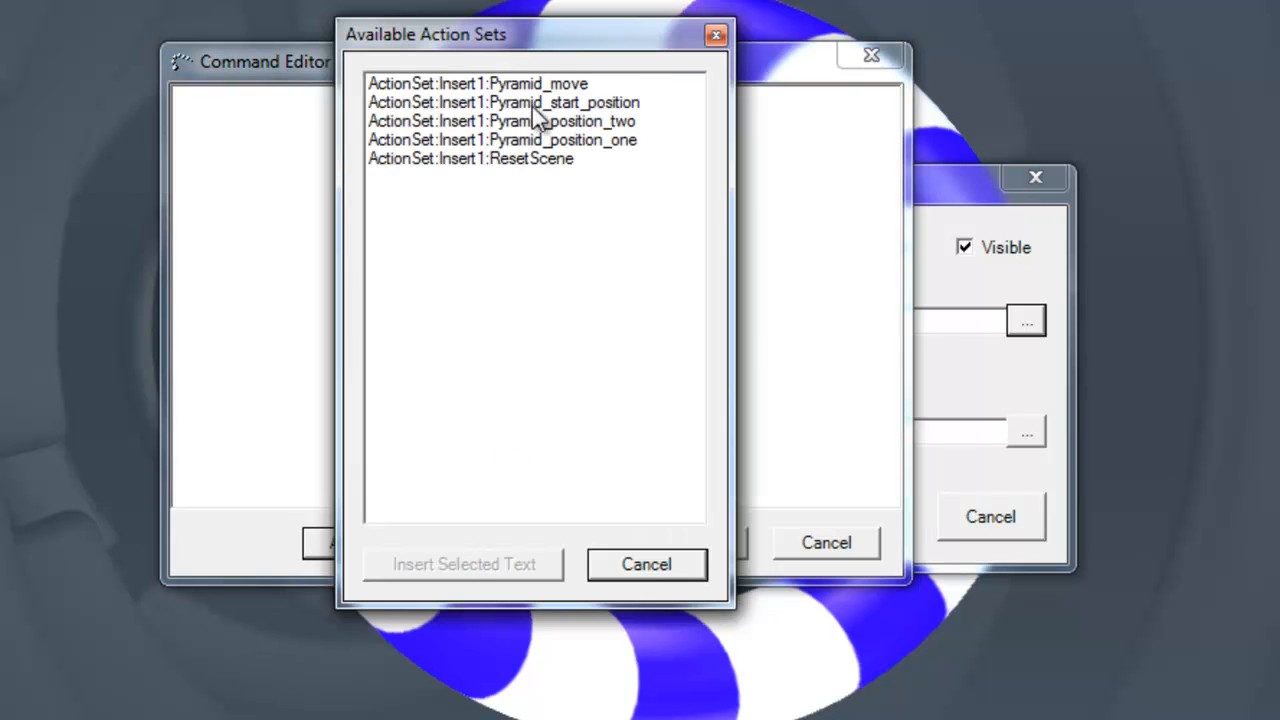
pyautogui.moveTo(539, 30); pyautogui.dragTo(853, 12)
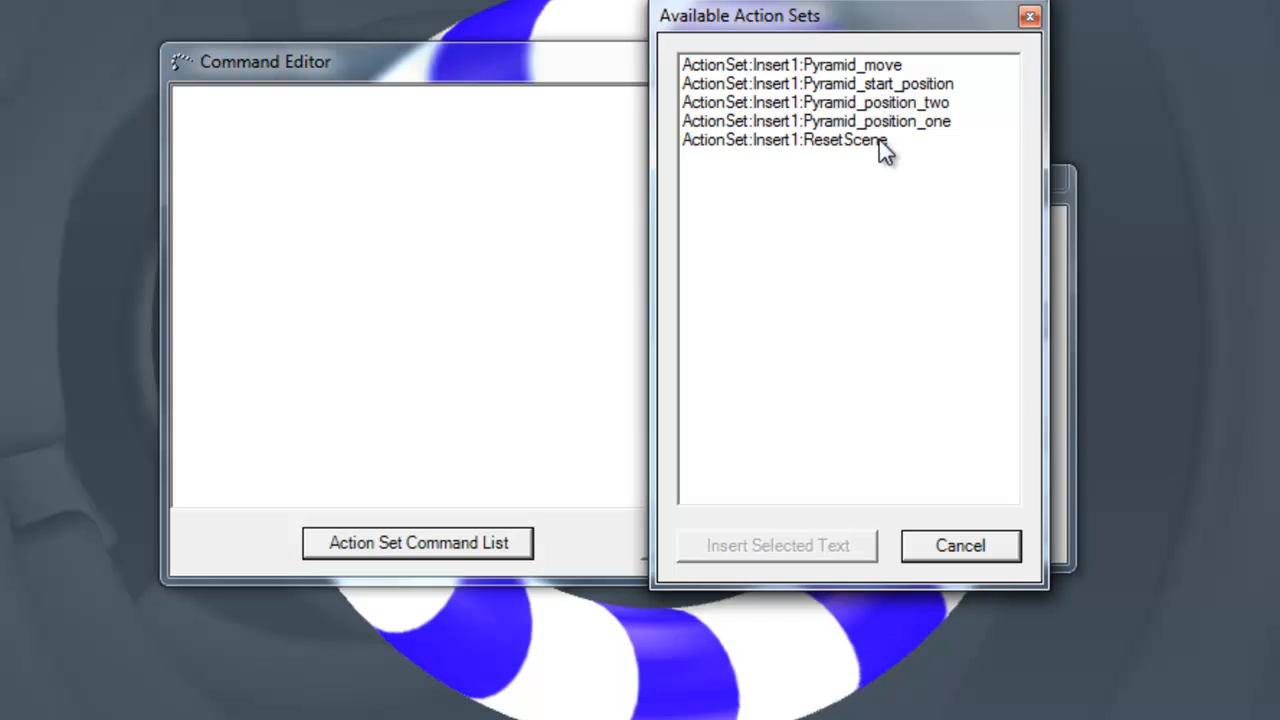
pyautogui.click(887, 86)
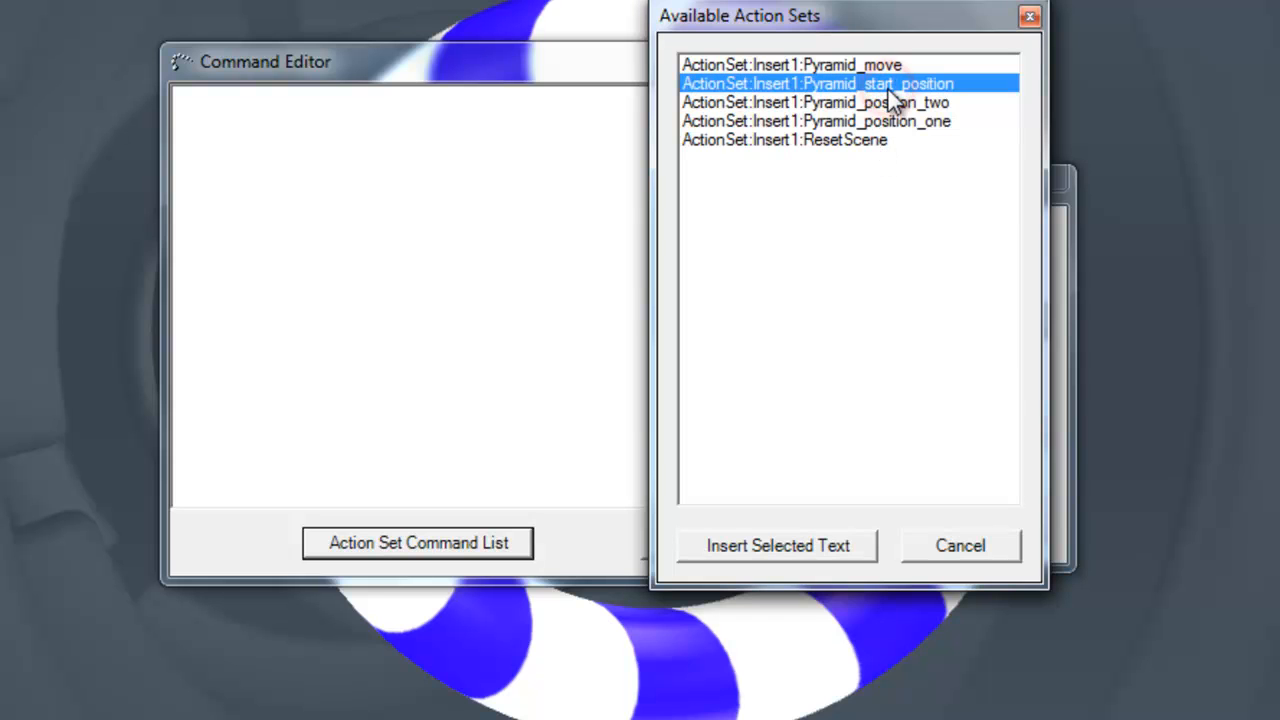
pyautogui.click(823, 544)
pyautogui.click(716, 543)
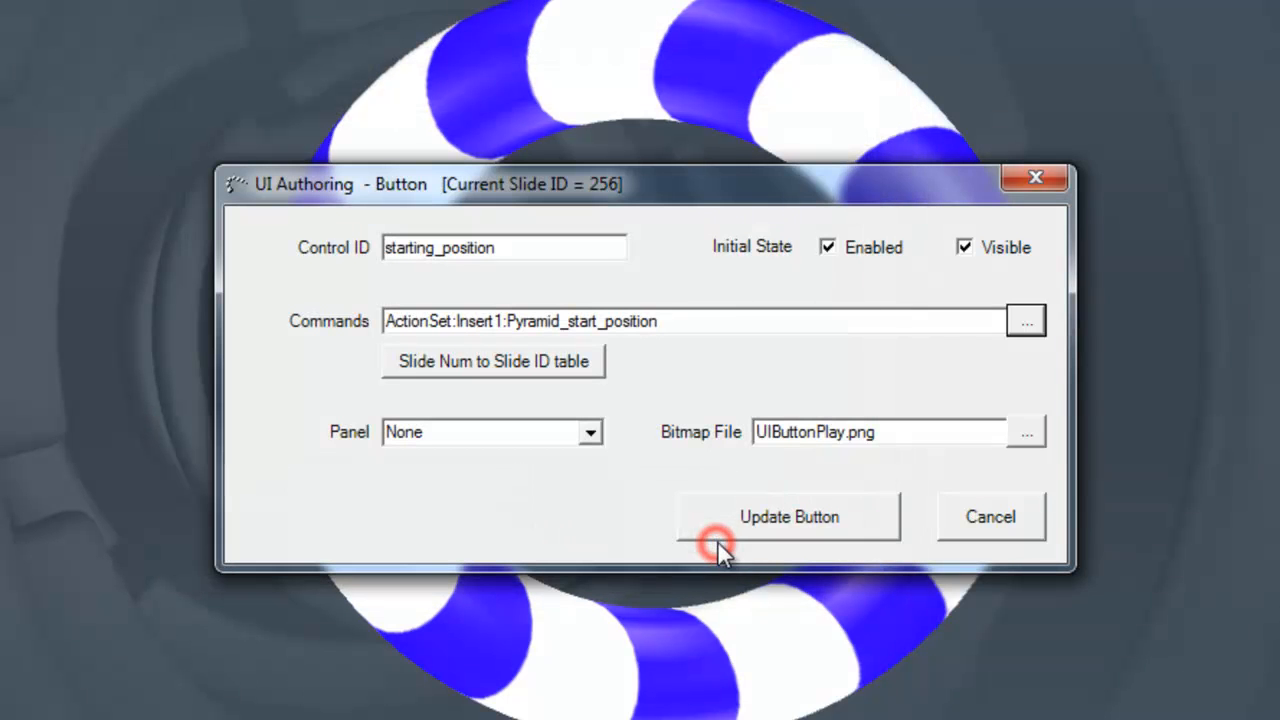
pyautogui.click(840, 517)
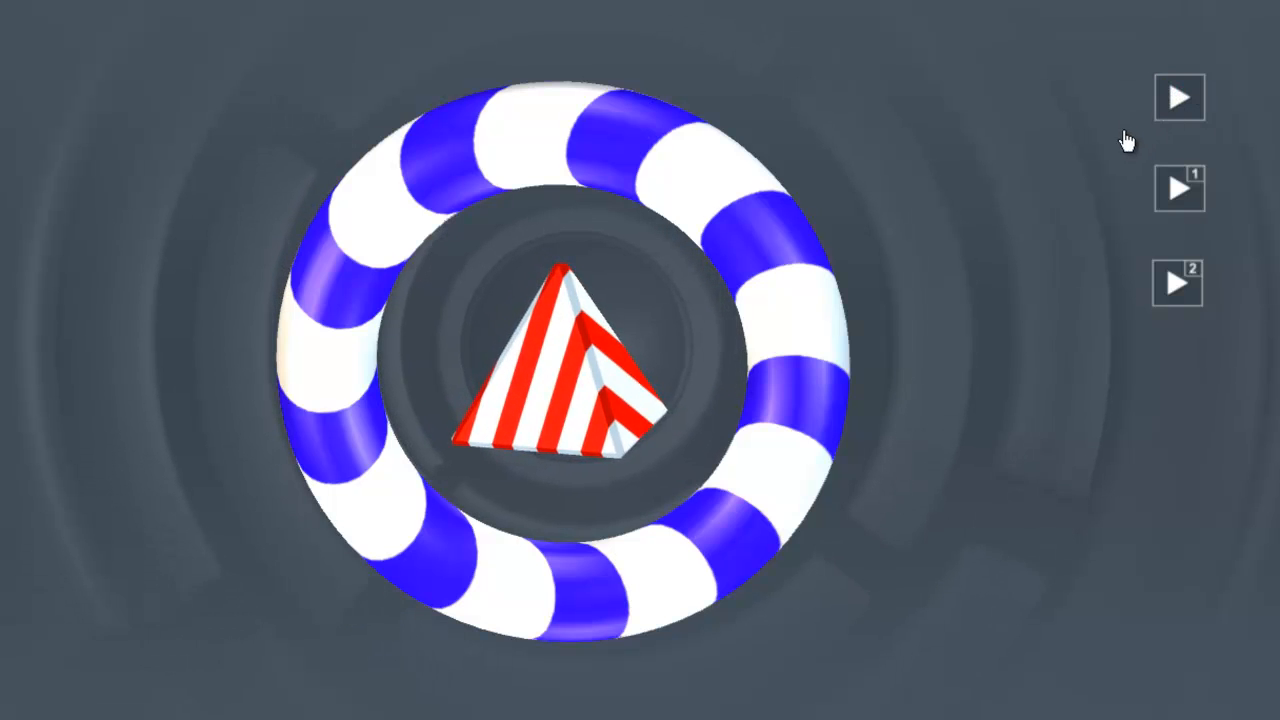
pyautogui.click(1173, 103)
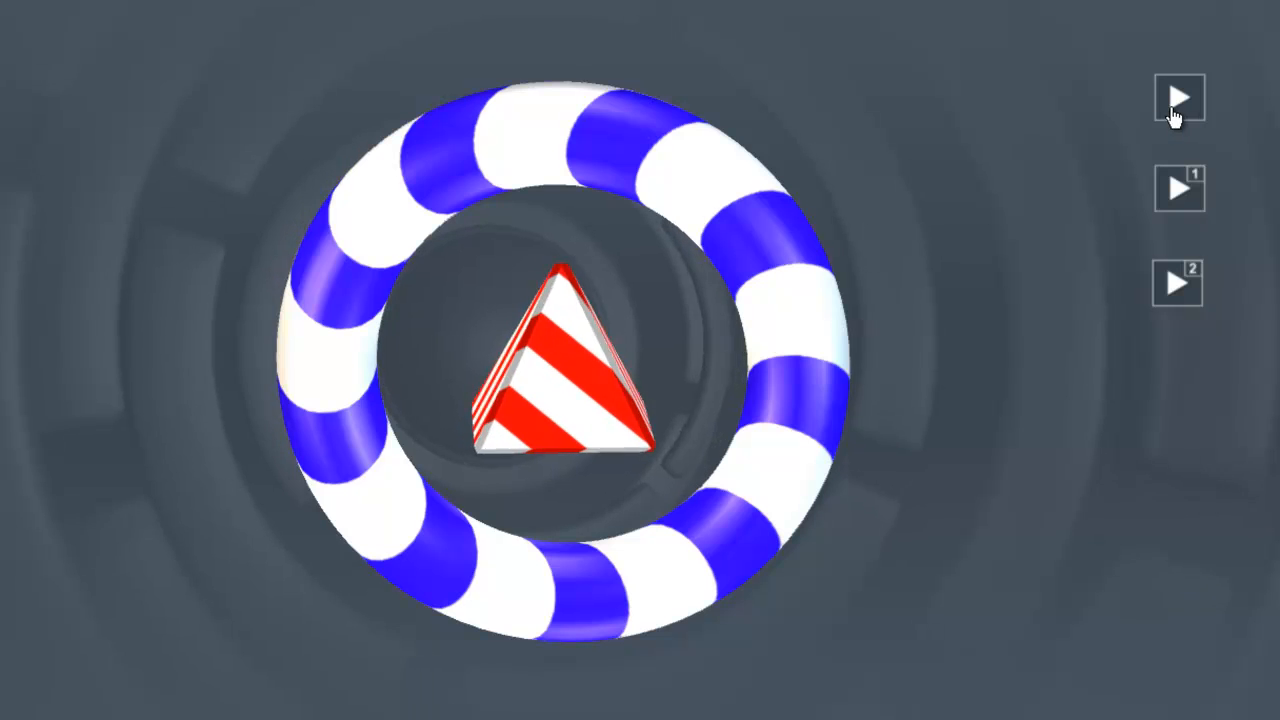
# Assign ActionSet:Insert1:Pyramid_position_one as the pos_one button's command and update the button.
pyautogui.rightClick(1181, 193)
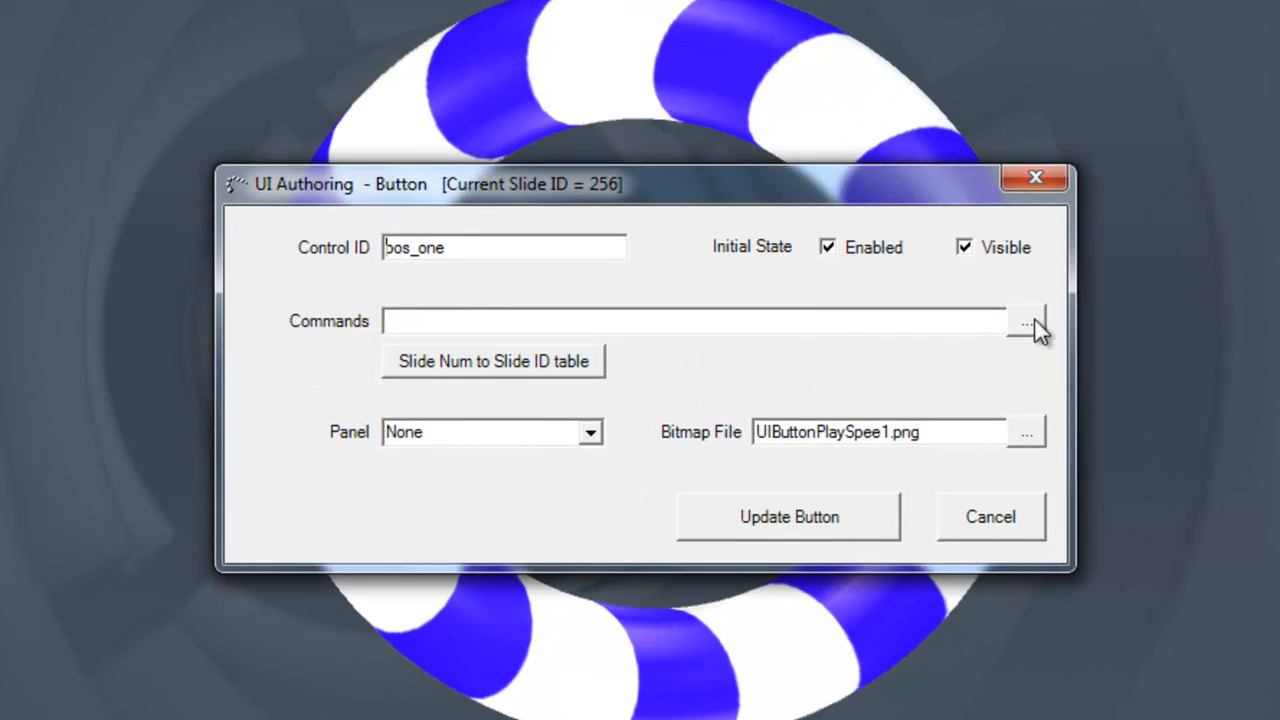
pyautogui.click(1027, 322)
pyautogui.click(556, 648)
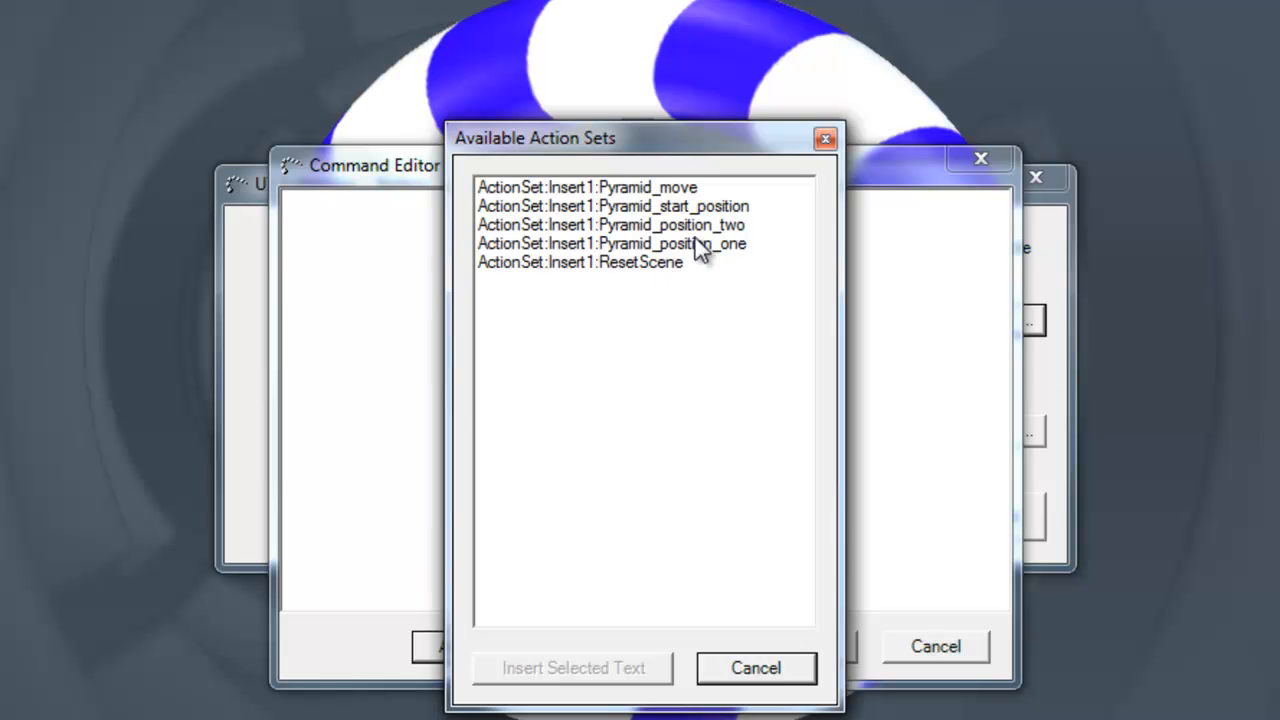
pyautogui.click(706, 245)
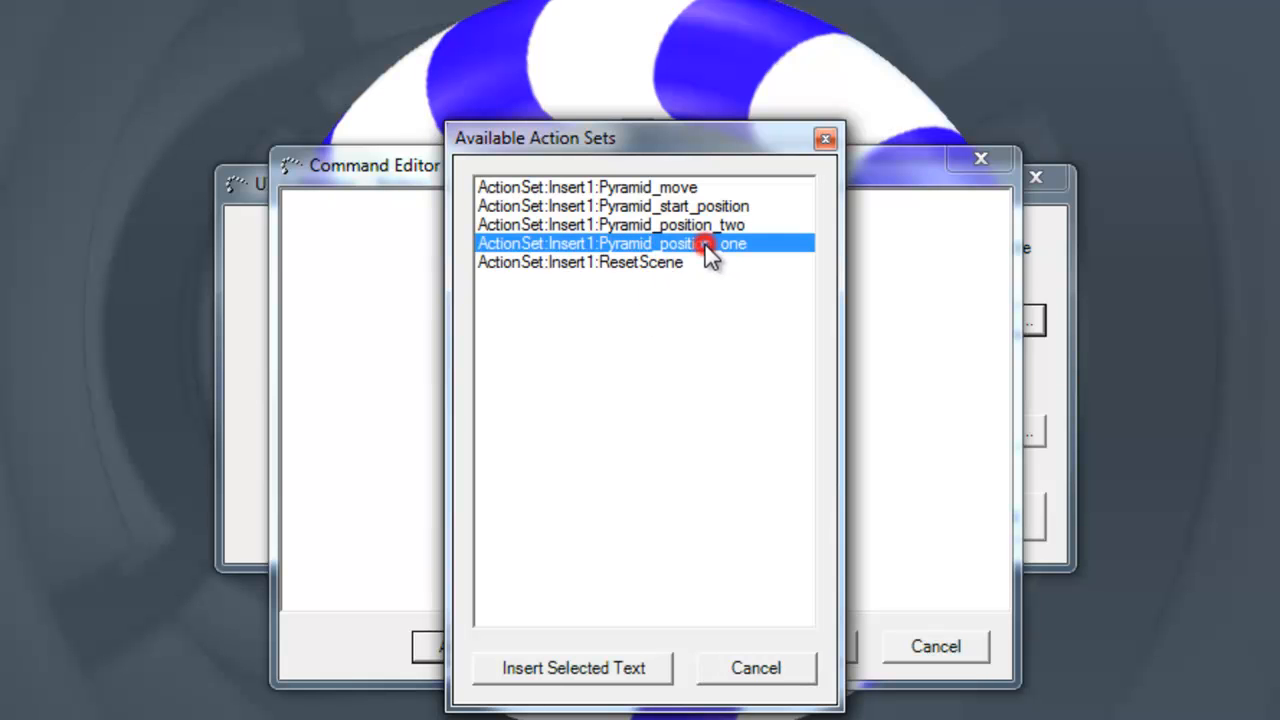
pyautogui.click(580, 664)
pyautogui.click(788, 645)
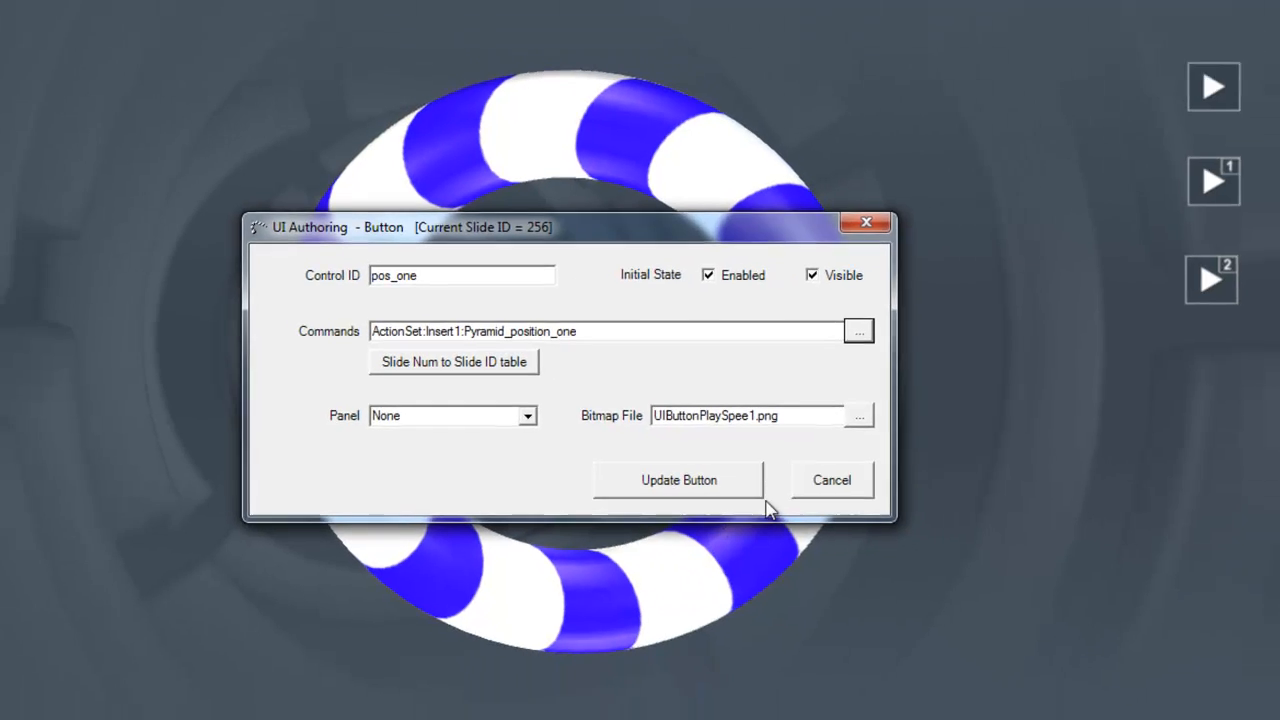
pyautogui.click(705, 476)
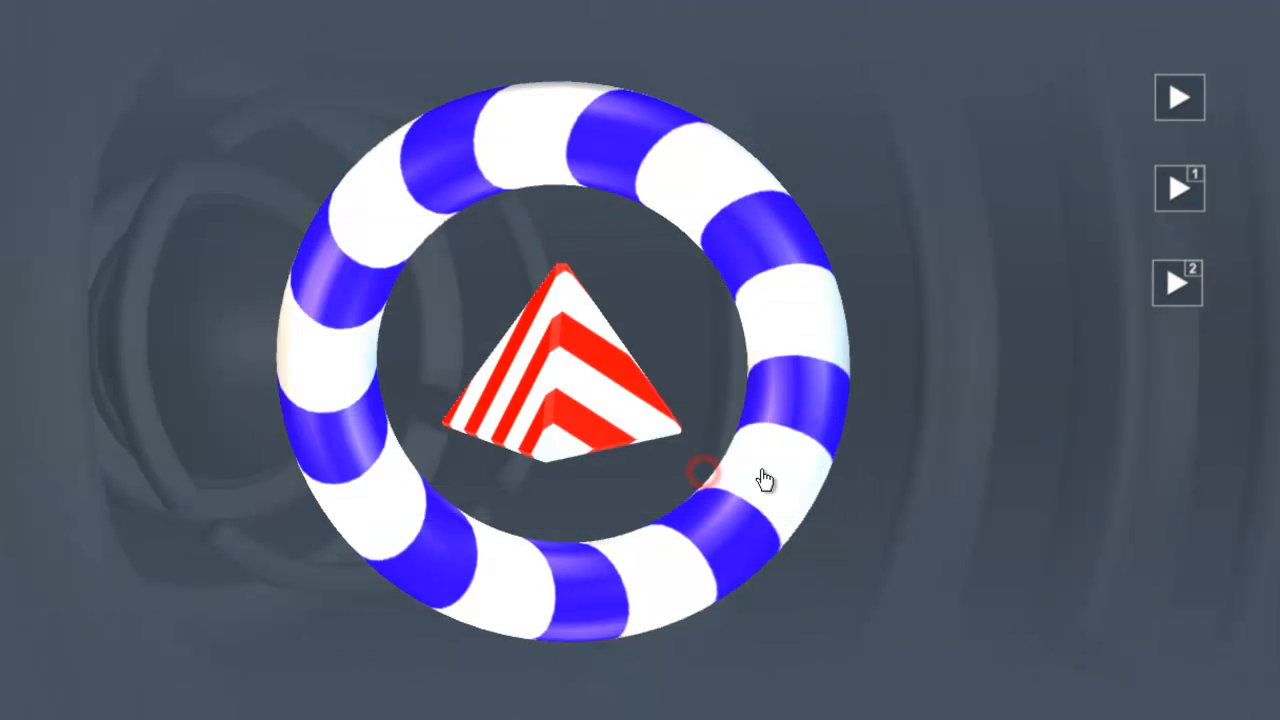
# Test the pos_one, starting_position and pos_2 buttons in turn in the full-screen view.
pyautogui.click(1172, 188)
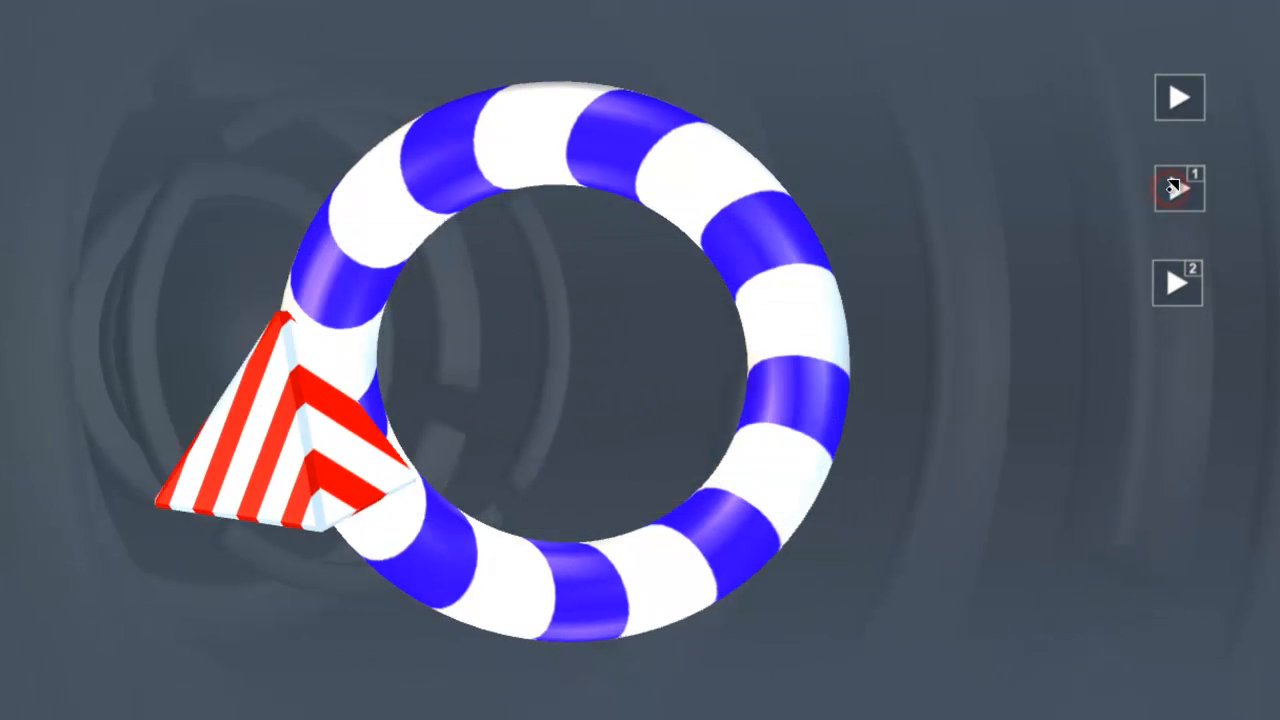
pyautogui.click(1178, 97)
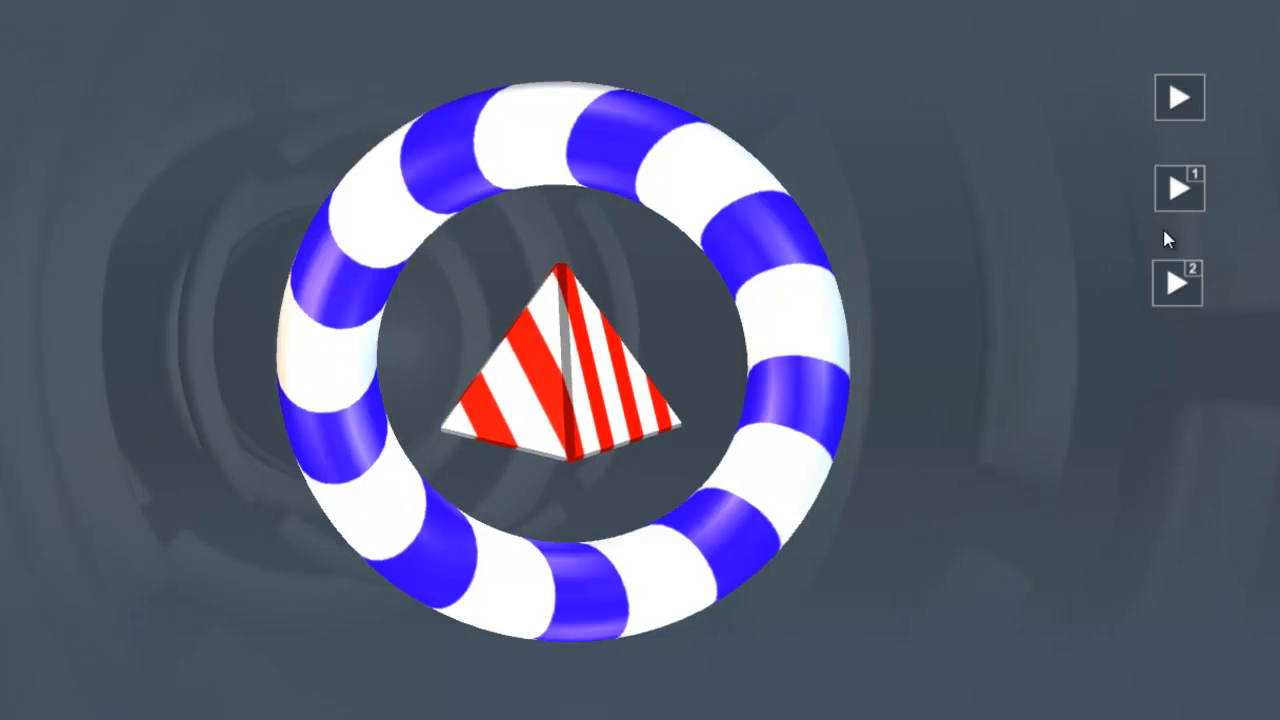
pyautogui.click(1175, 284)
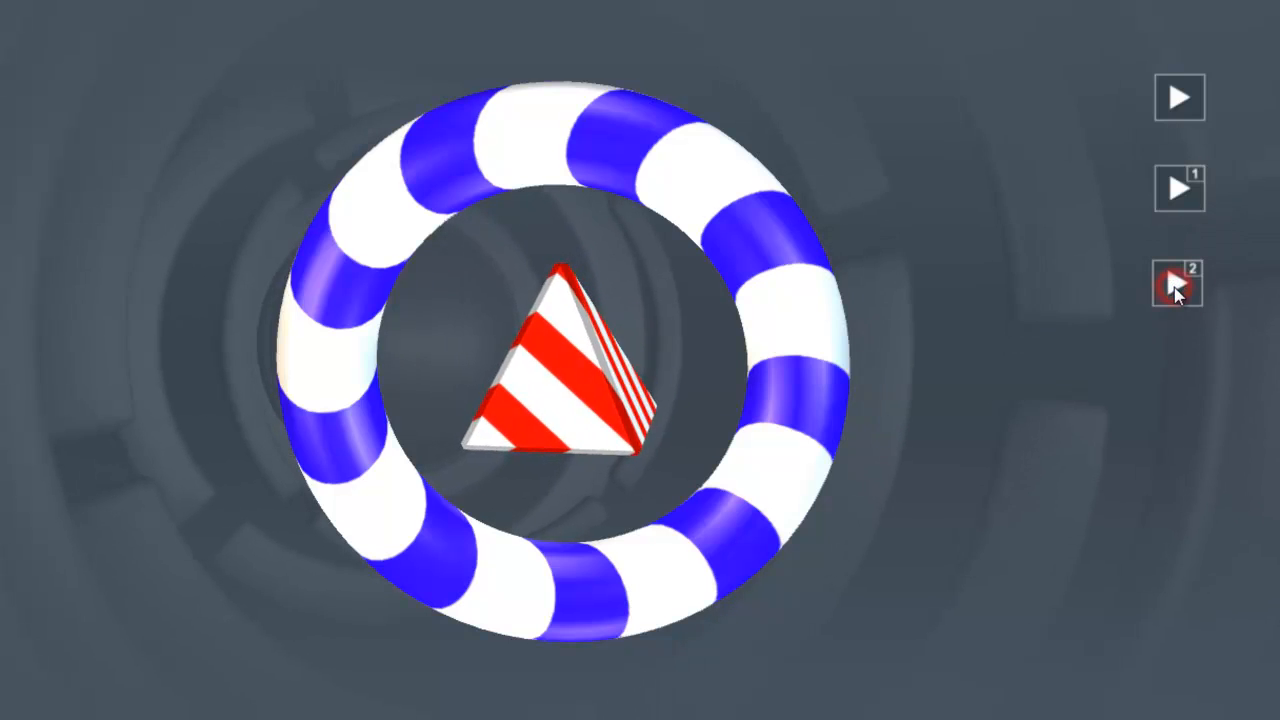
# Assign ActionSet:Insert1:Pyramid_position_two as the pos_2 button's command and update the button.
pyautogui.rightClick(1172, 291)
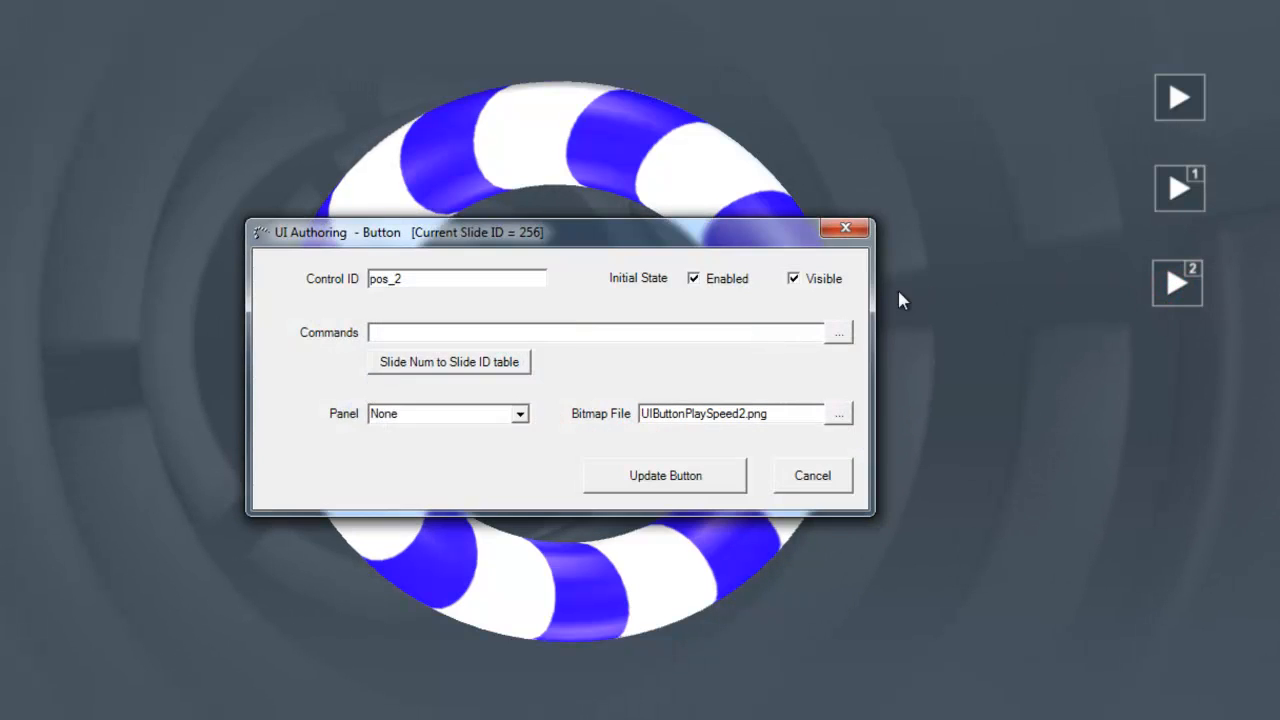
pyautogui.click(842, 332)
pyautogui.click(545, 565)
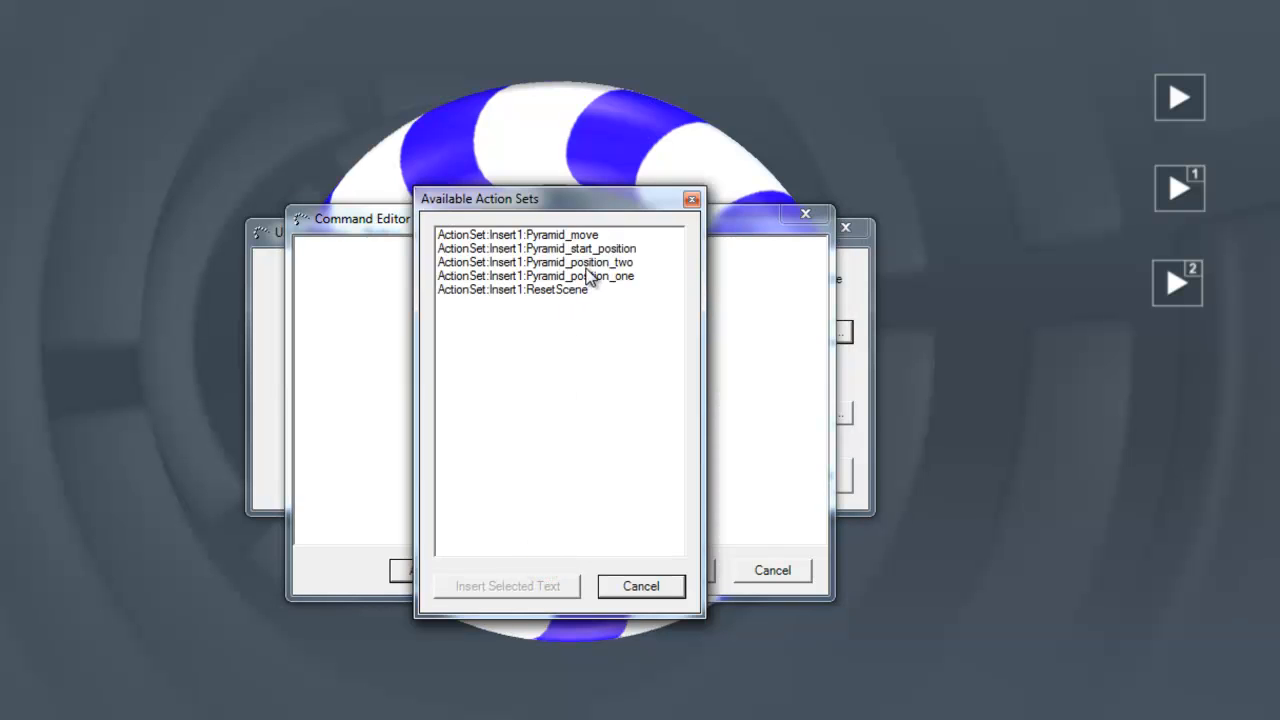
pyautogui.doubleClick(585, 264)
pyautogui.click(703, 572)
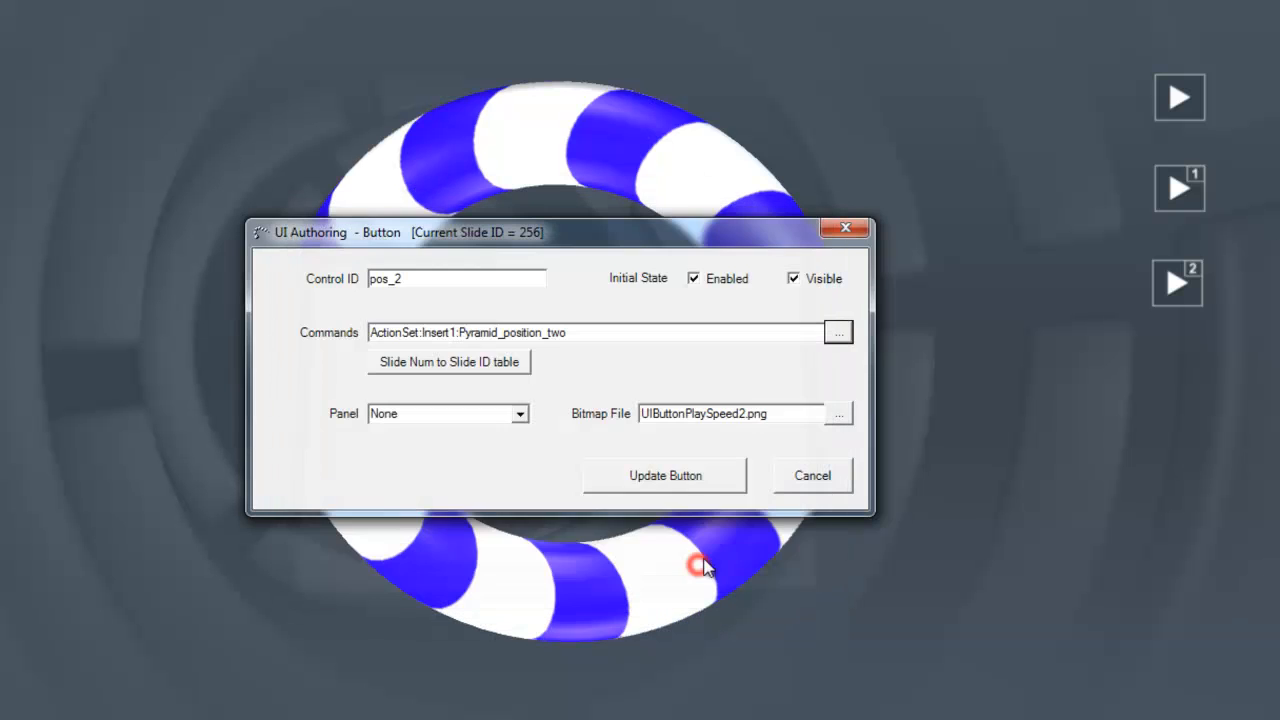
pyautogui.click(708, 478)
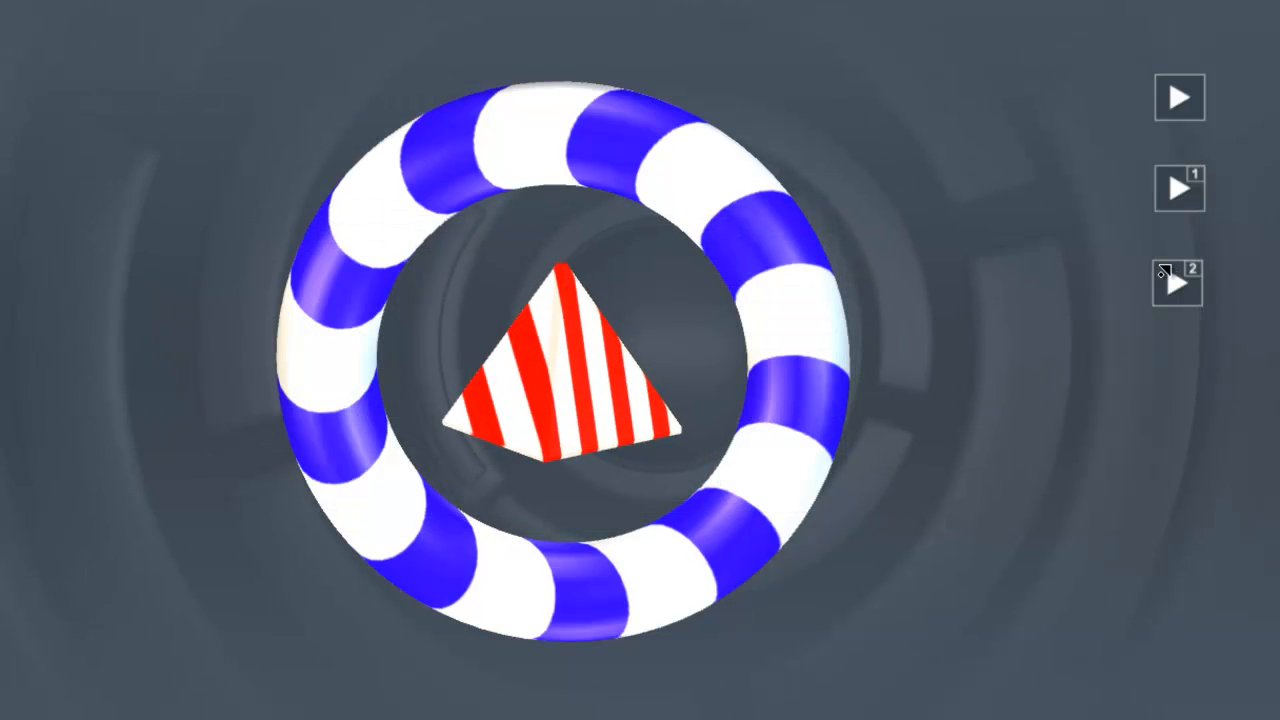
# Test all three position buttons in the full-screen view, rotating the 3D scene between the pyramid's moves.
pyautogui.click(1165, 284)
pyautogui.click(1176, 187)
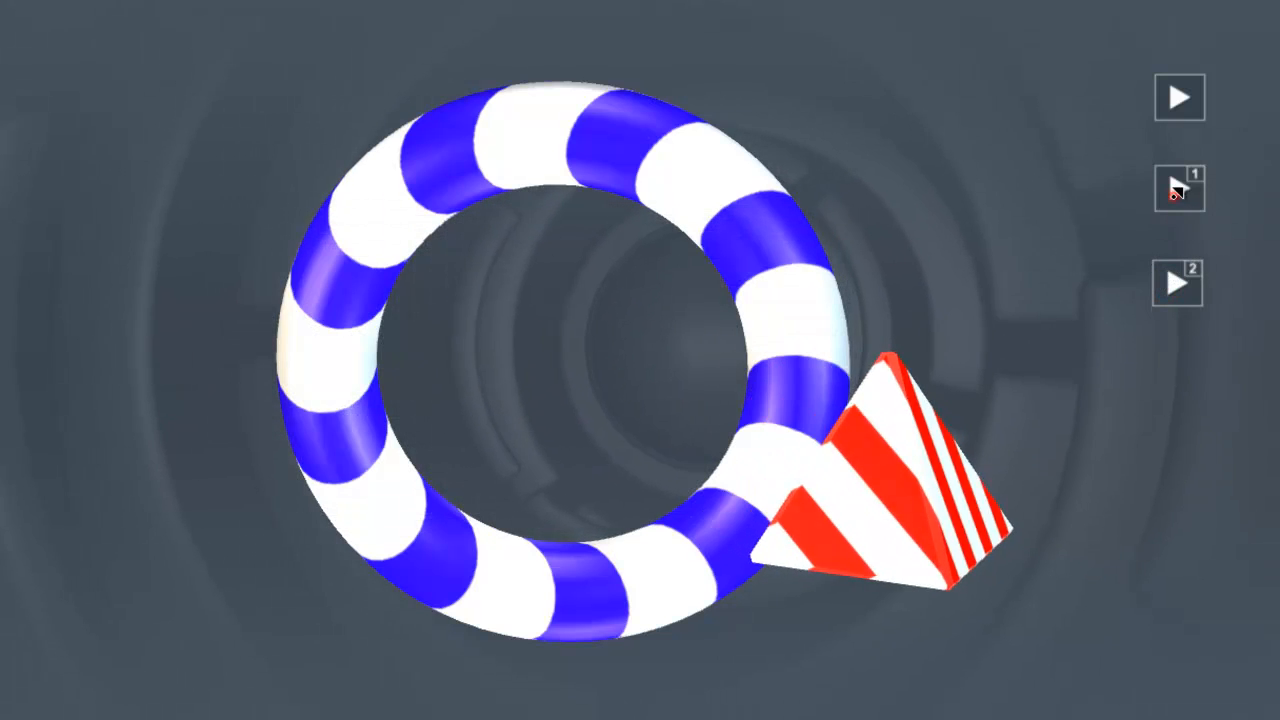
pyautogui.click(1178, 110)
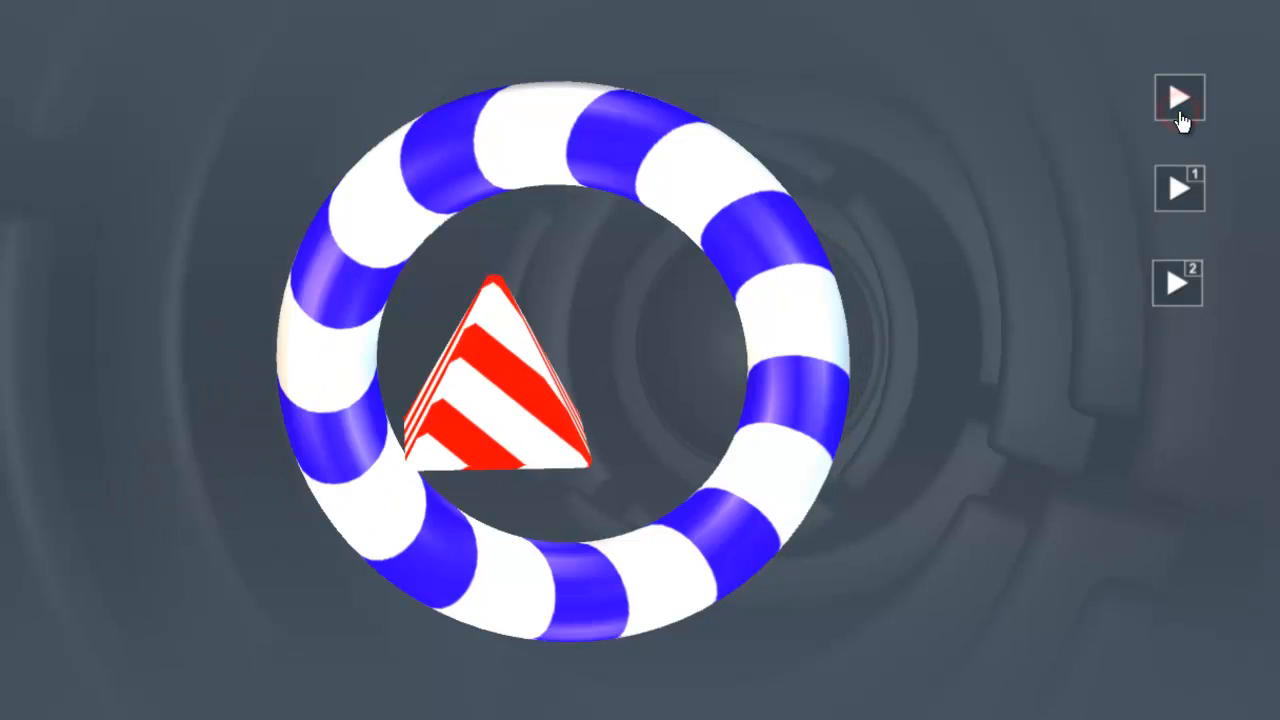
pyautogui.moveTo(780, 391); pyautogui.dragTo(643, 347)
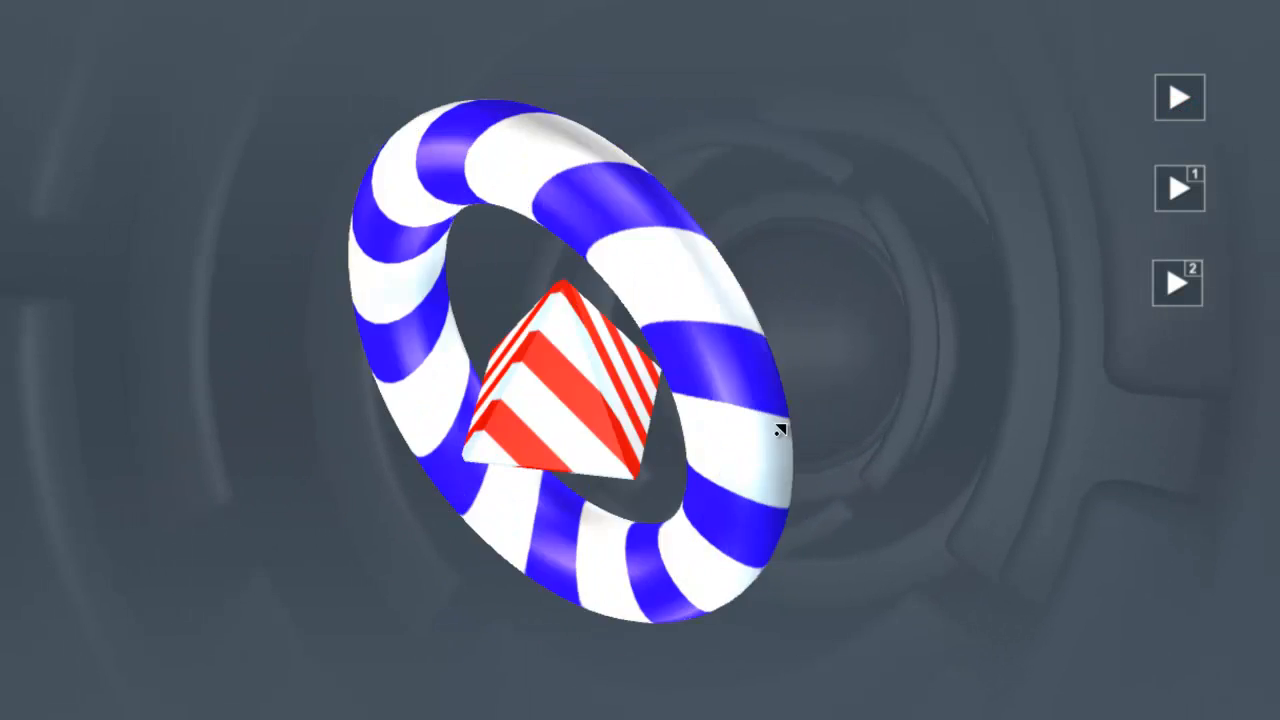
pyautogui.click(1174, 192)
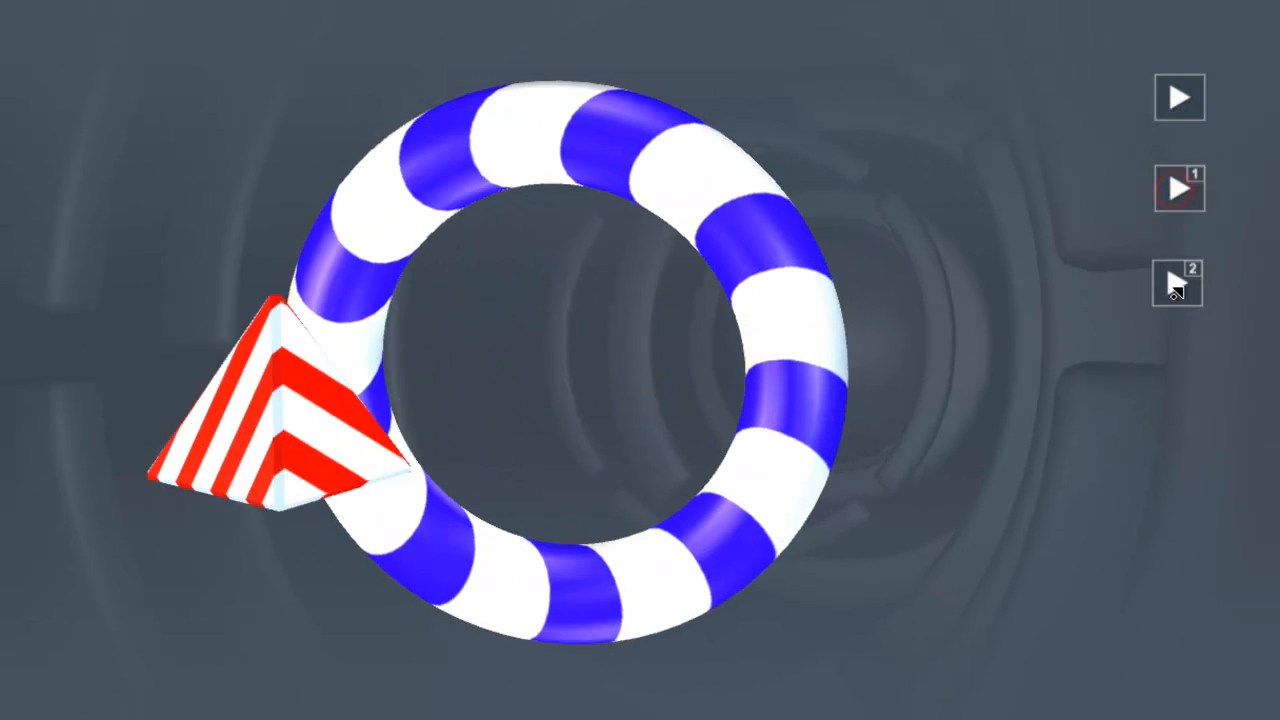
pyautogui.click(1174, 285)
pyautogui.click(1168, 200)
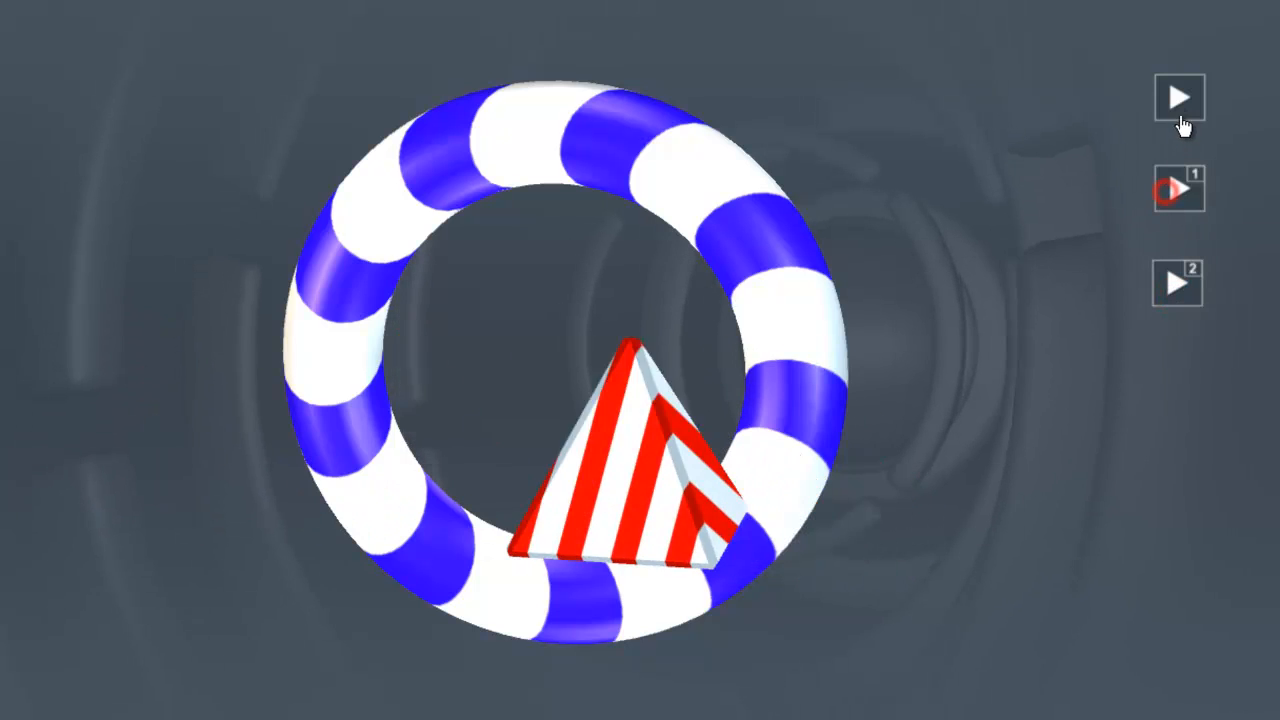
pyautogui.click(1177, 100)
pyautogui.moveTo(829, 422)
pyautogui.mouseDown()
pyautogui.moveTo(764, 484)
pyautogui.moveTo(882, 430)
pyautogui.moveTo(872, 397)
pyautogui.mouseUp()
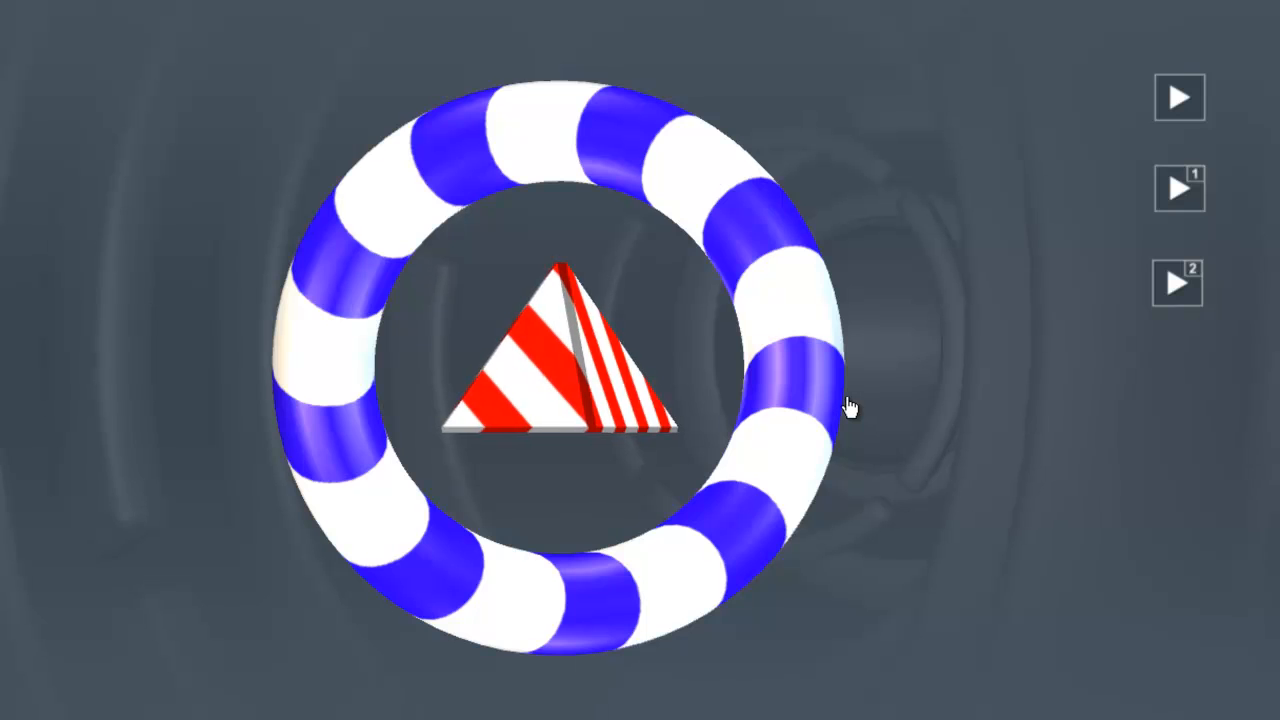
pyautogui.moveTo(817, 389); pyautogui.dragTo(776, 429)
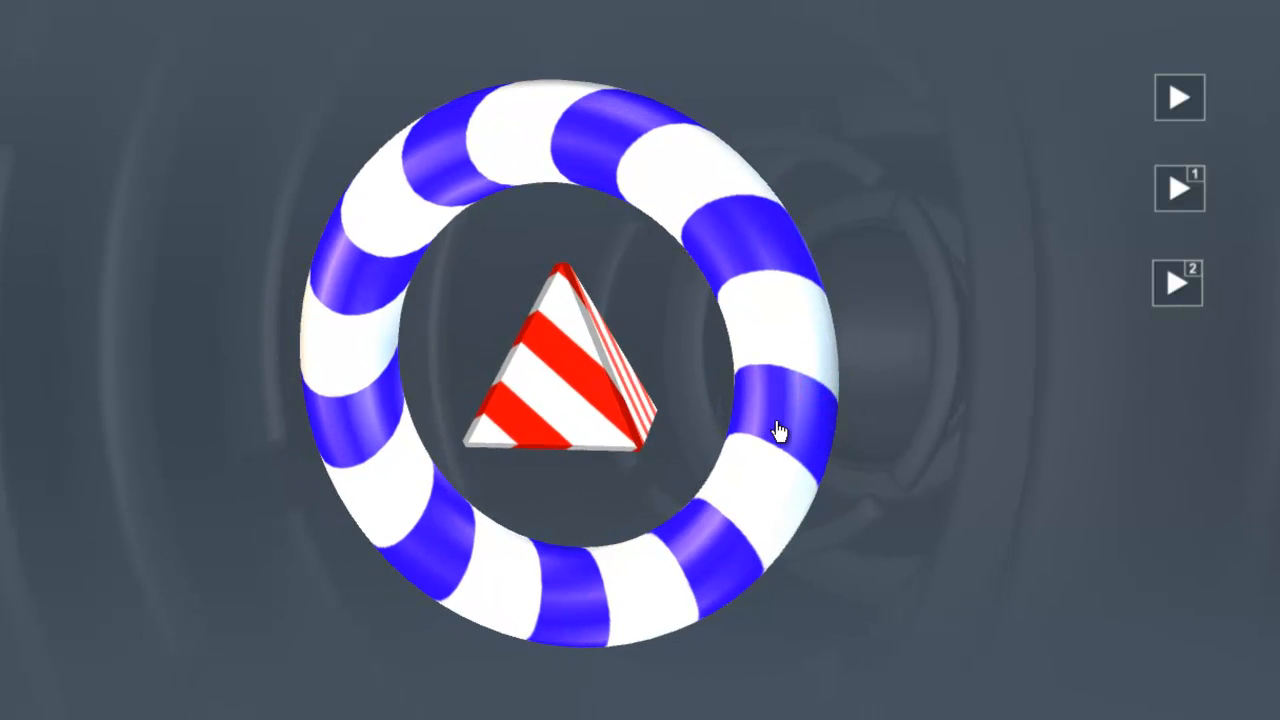
# Exit the full-screen view, accept the FXEdit settings and switch to 3ds Max.
pyautogui.press('Escape')
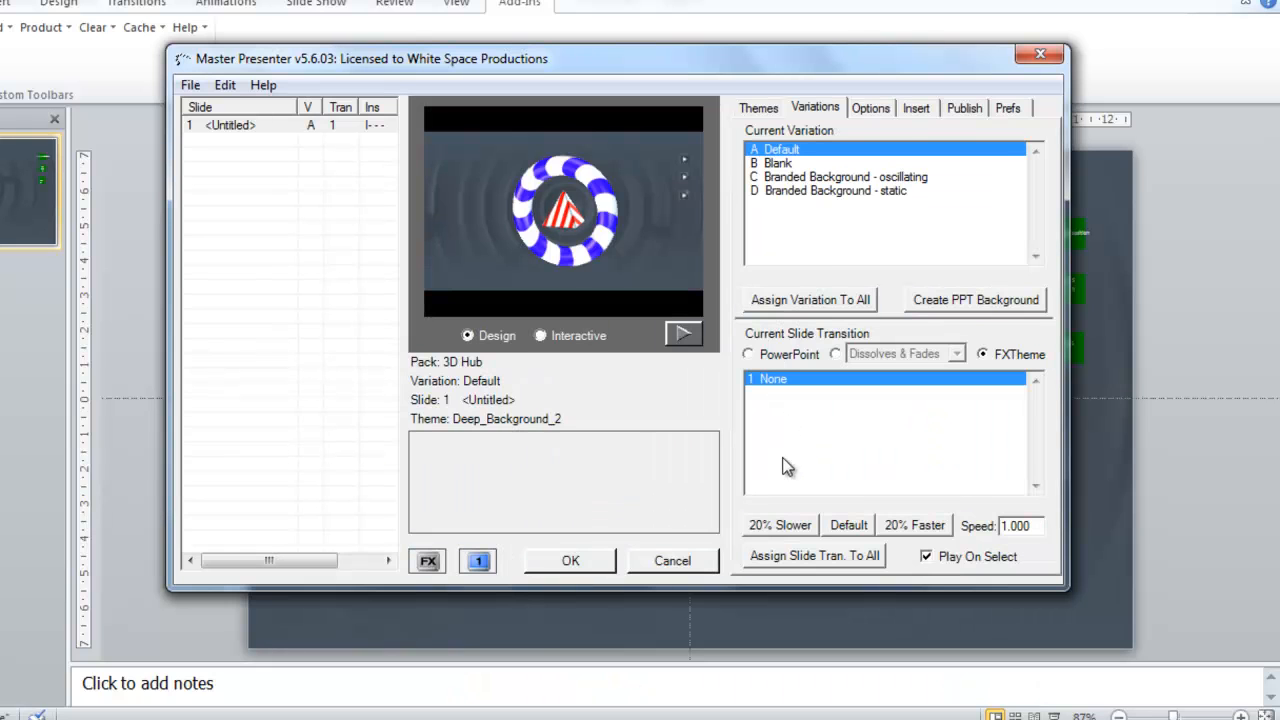
pyautogui.click(590, 556)
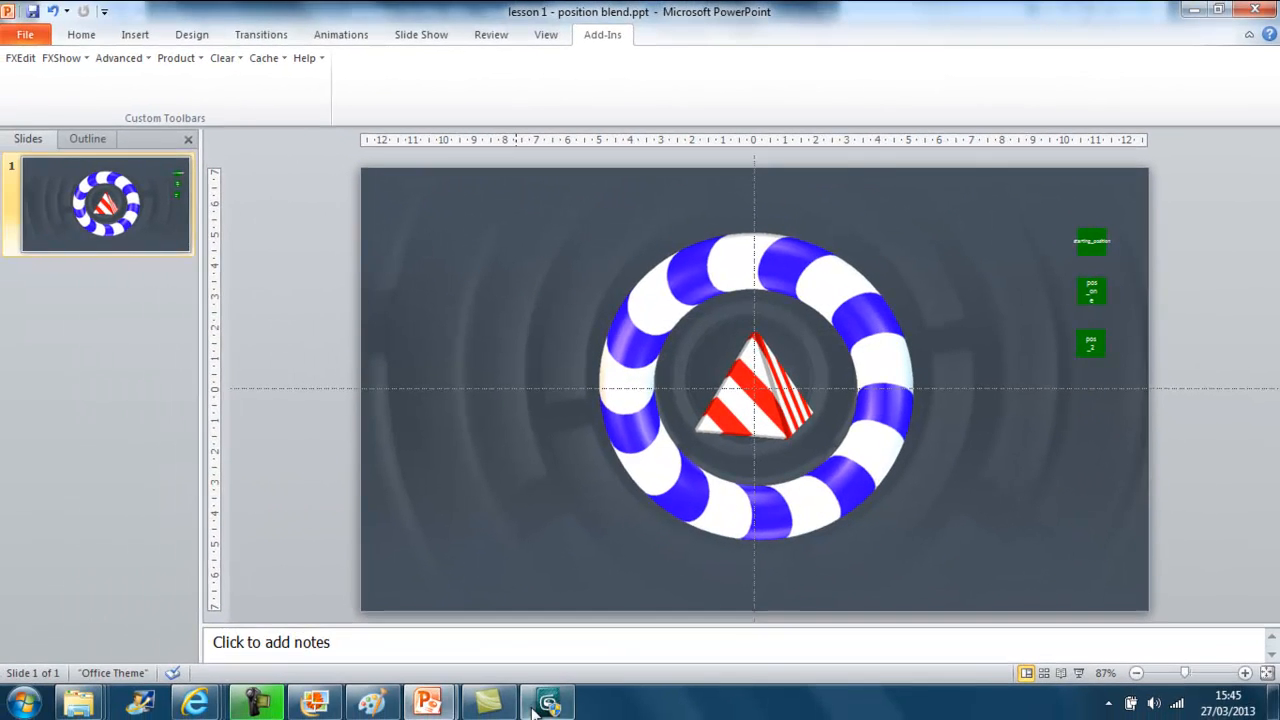
pyautogui.click(548, 703)
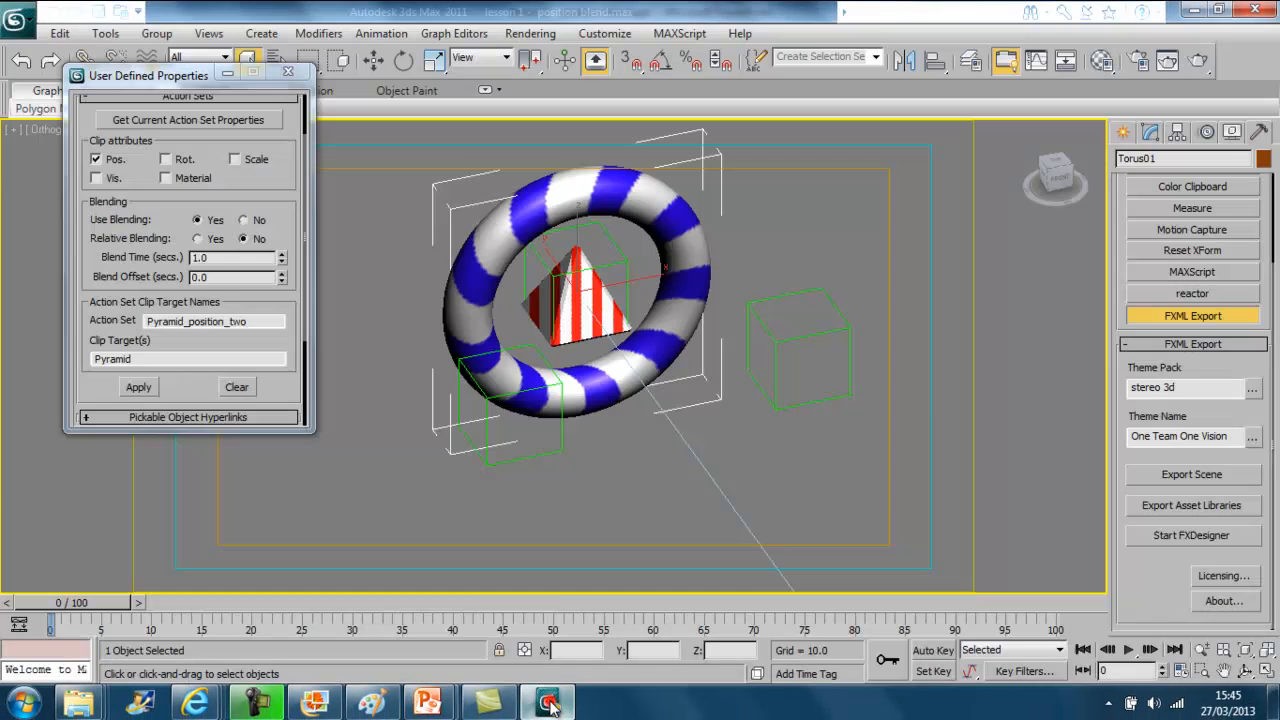
# Move the pyramid_position_one helper away from the torus to about X -13.5, Y 10.4, Z 1.9.
pyautogui.click(529, 457)
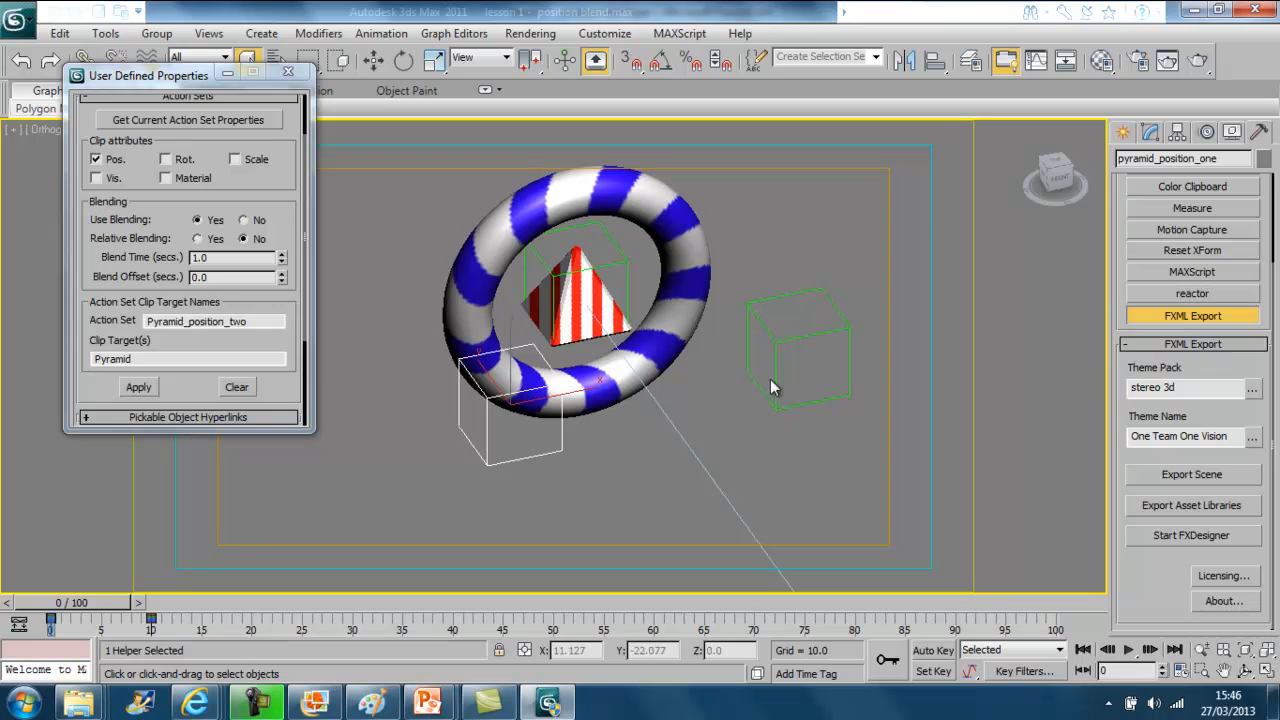
pyautogui.click(622, 264)
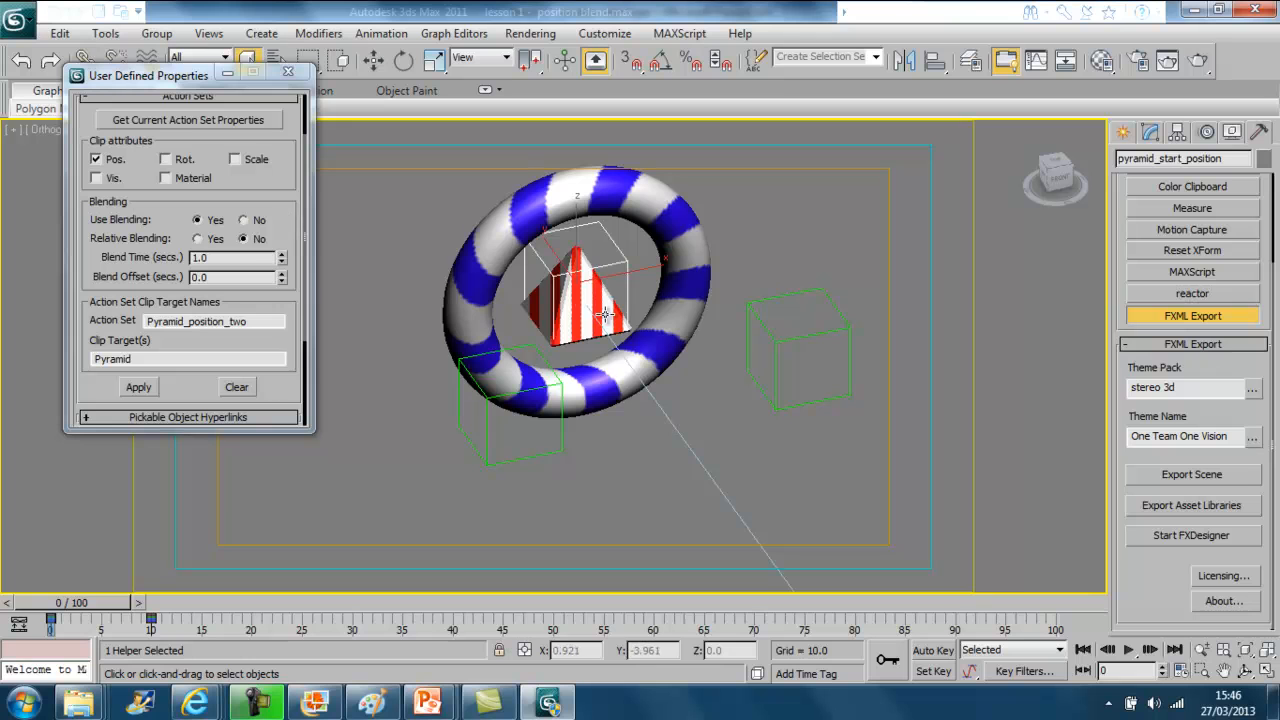
pyautogui.click(560, 448)
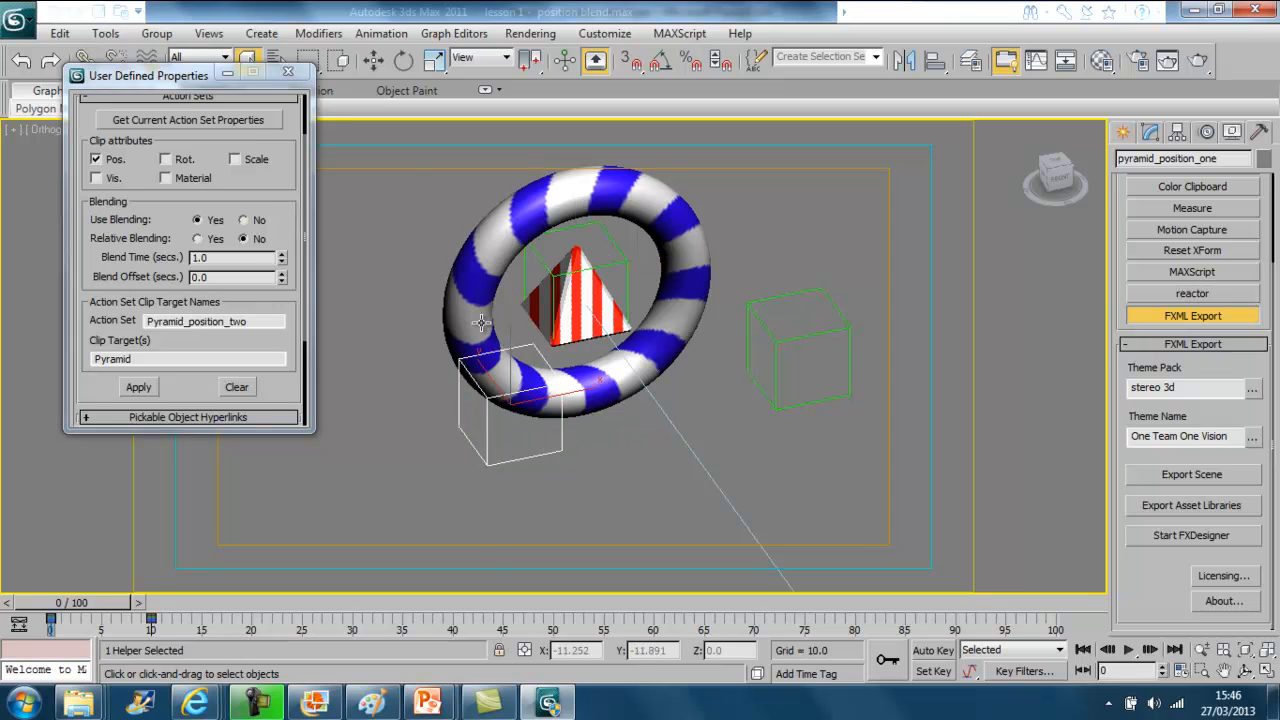
pyautogui.click(373, 60)
pyautogui.moveTo(562, 395); pyautogui.dragTo(382, 209)
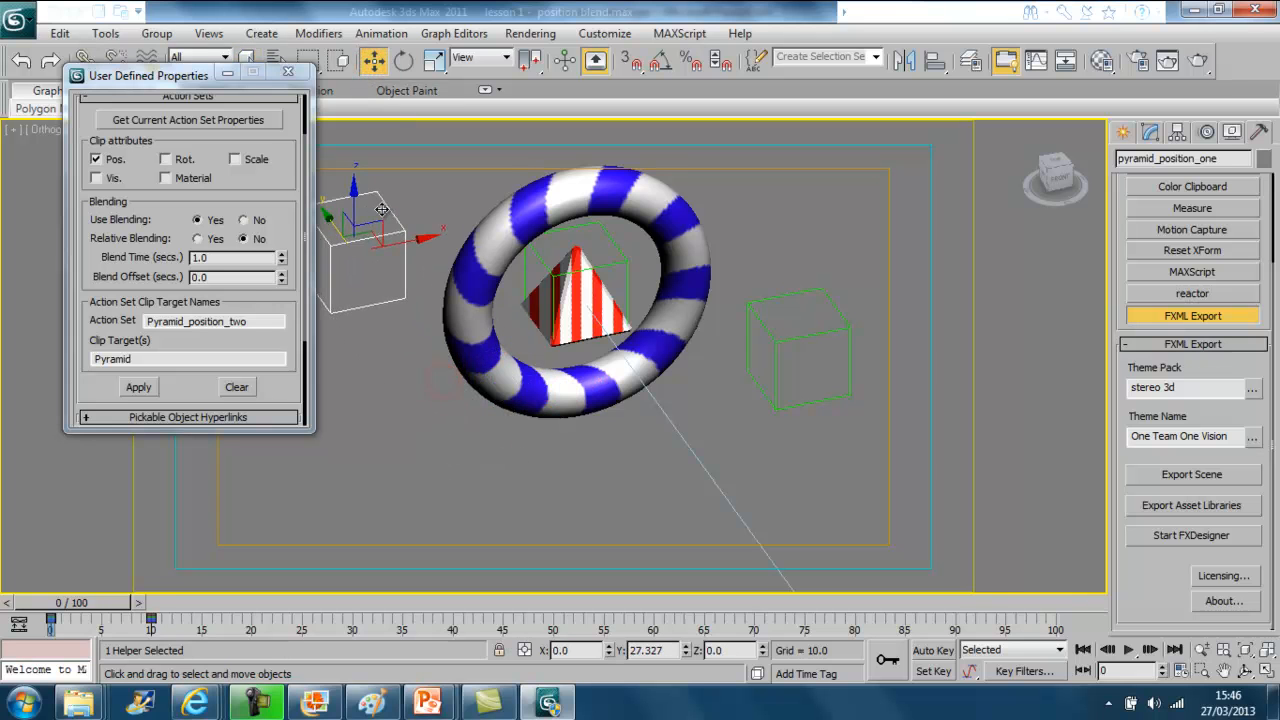
pyautogui.click(584, 516)
pyautogui.hotkey('ctrl', 'r')
pyautogui.moveTo(600, 382); pyautogui.dragTo(571, 478)
pyautogui.moveTo(577, 363); pyautogui.dragTo(606, 500)
pyautogui.rightClick(478, 360)
pyautogui.moveTo(478, 360); pyautogui.dragTo(514, 316)
# Load the pyramid_position_one helper's current action set properties, set its blend time to 3.0 seconds and apply the change.
pyautogui.doubleClick(249, 257)
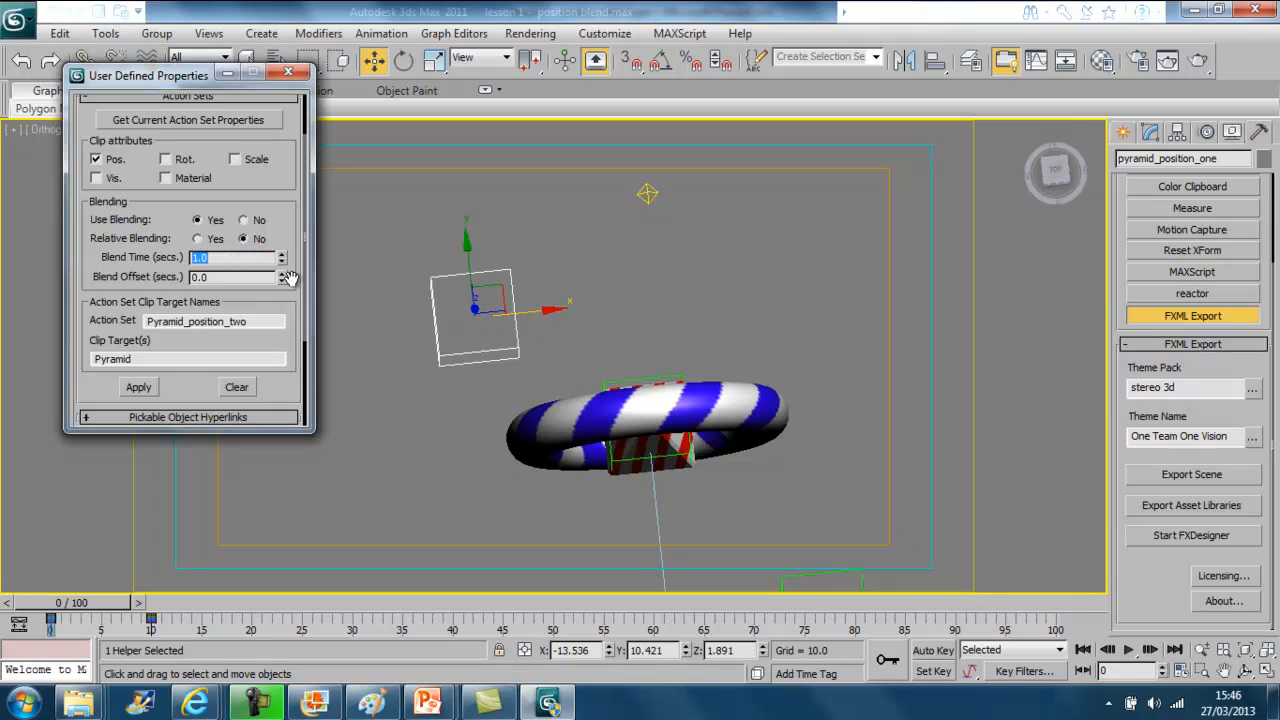
pyautogui.click(216, 122)
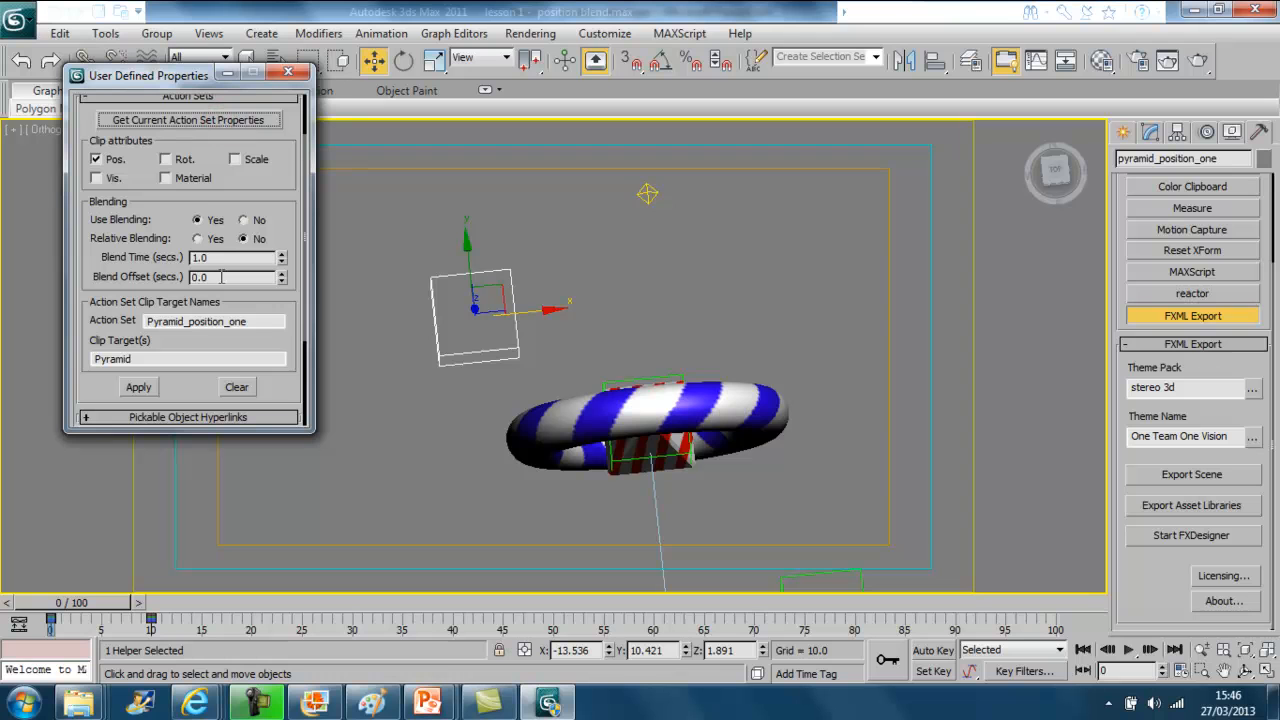
pyautogui.moveTo(198, 259); pyautogui.dragTo(191, 263)
pyautogui.write('3')
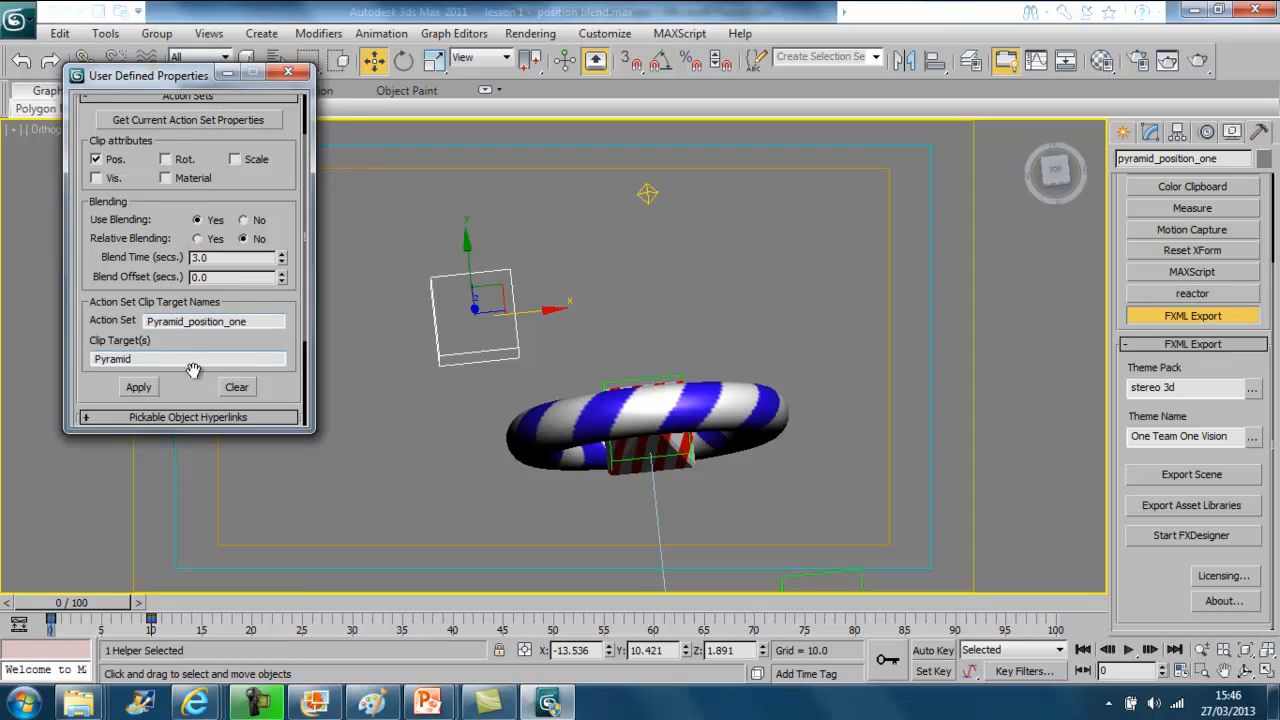
pyautogui.click(138, 387)
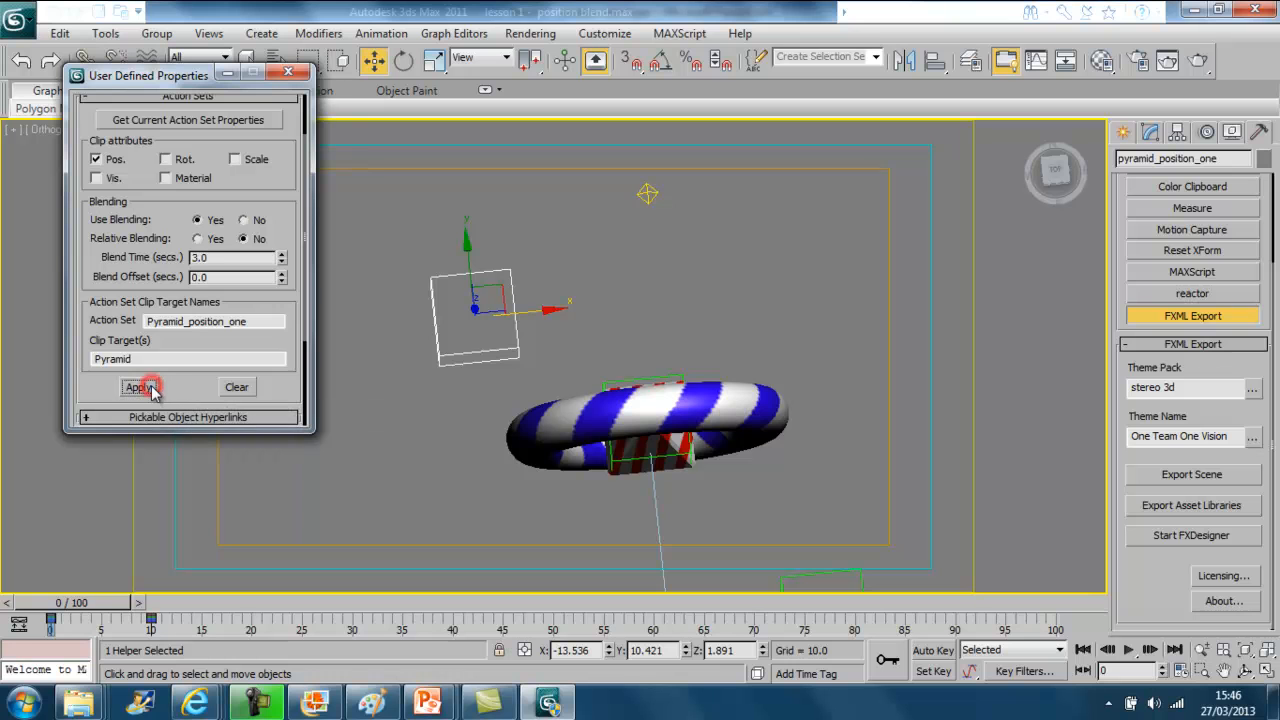
# Deselect the helper and export the FXML scene as the Lesson1 insert scene to the Projects subfolder.
pyautogui.click(383, 381)
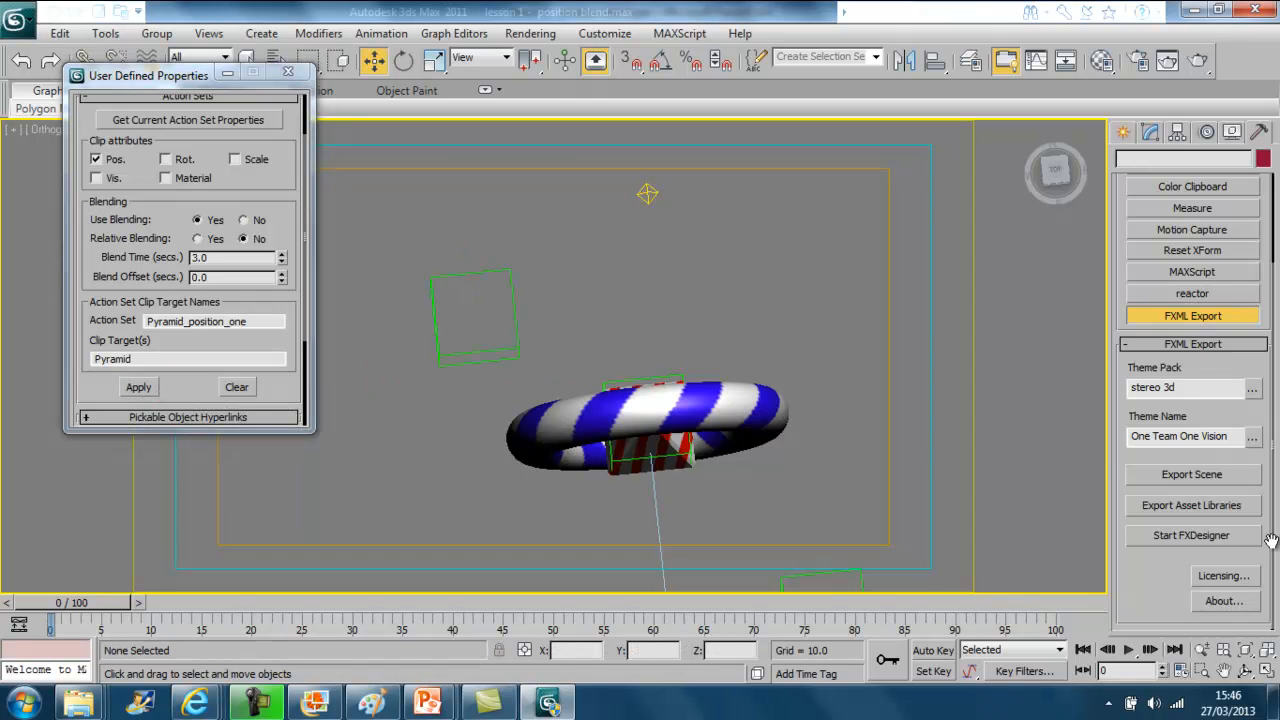
pyautogui.click(1240, 476)
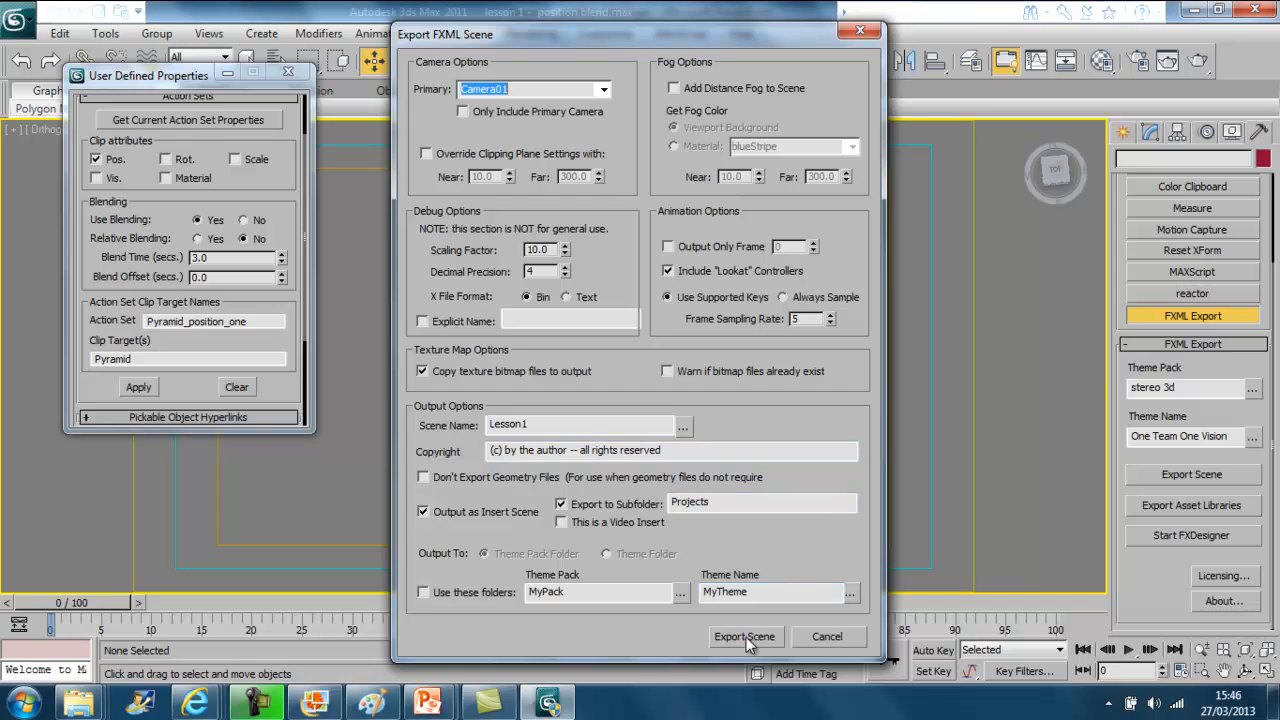
pyautogui.click(745, 637)
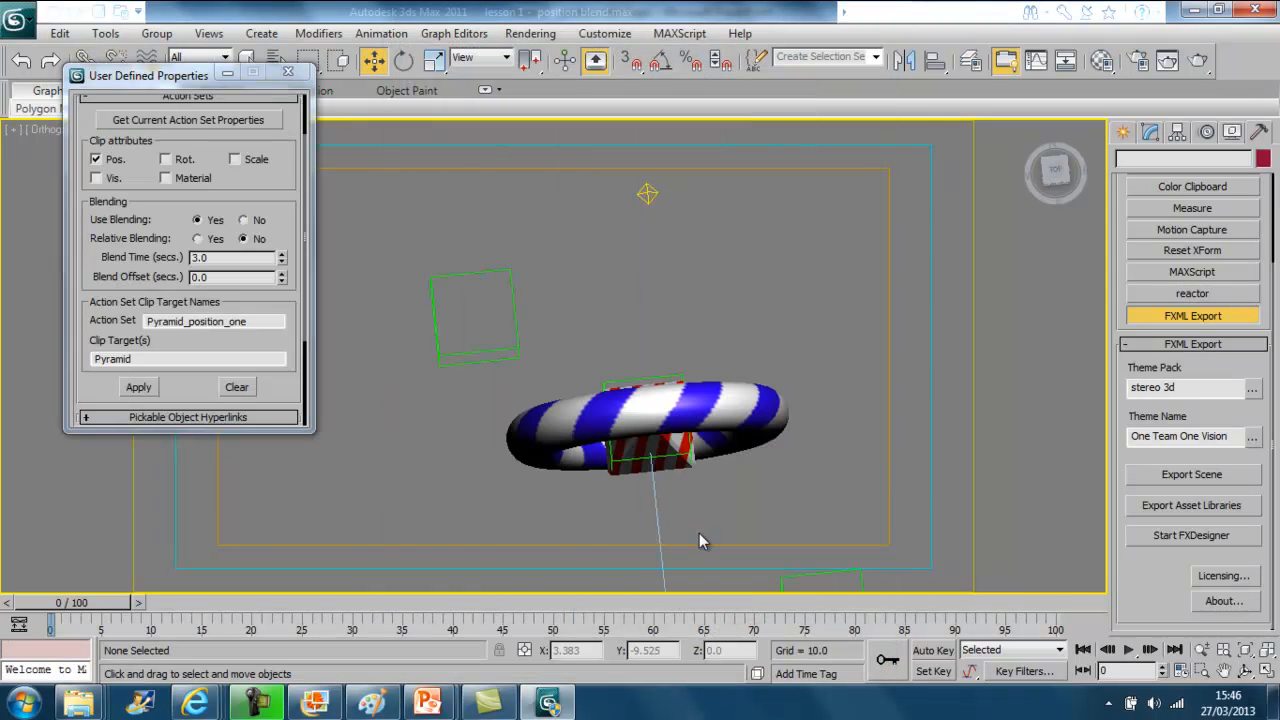
# Switch to the lesson 1 - position blend.ppt presentation in PowerPoint and launch the slide's full-screen 3D view from FXEdit.
pyautogui.moveTo(427, 705)
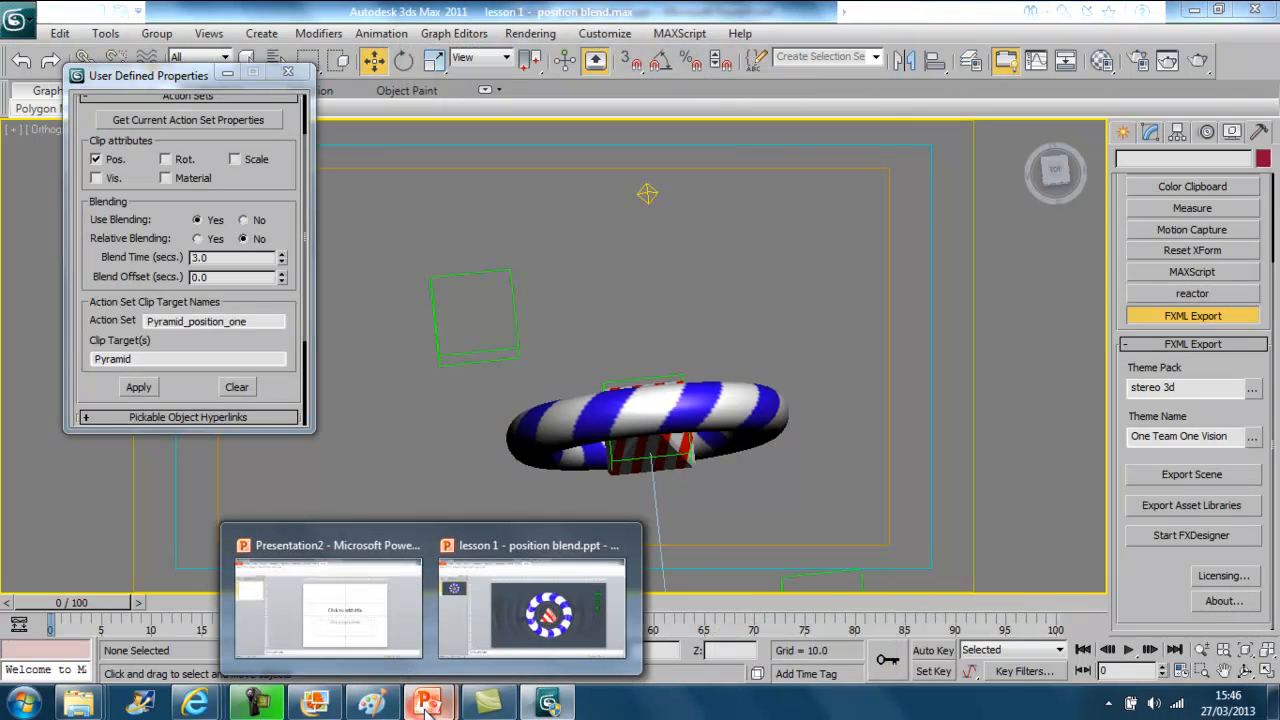
pyautogui.click(518, 622)
pyautogui.click(18, 60)
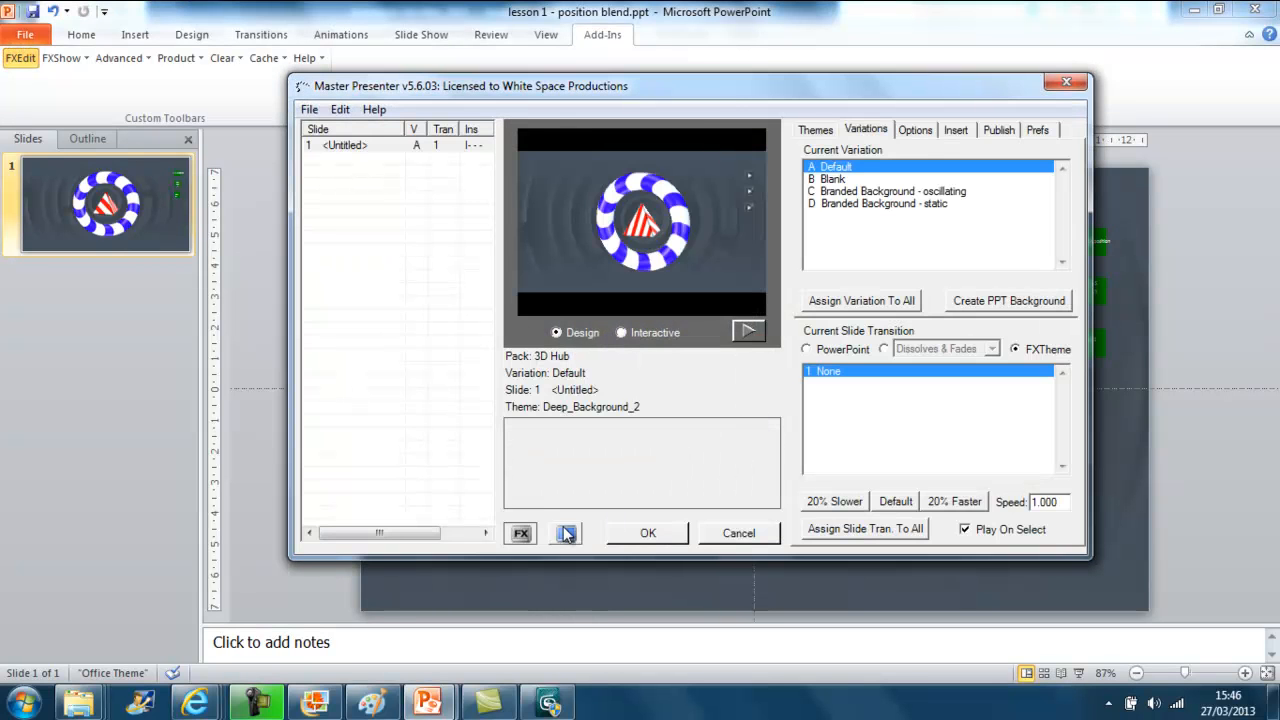
pyautogui.click(521, 533)
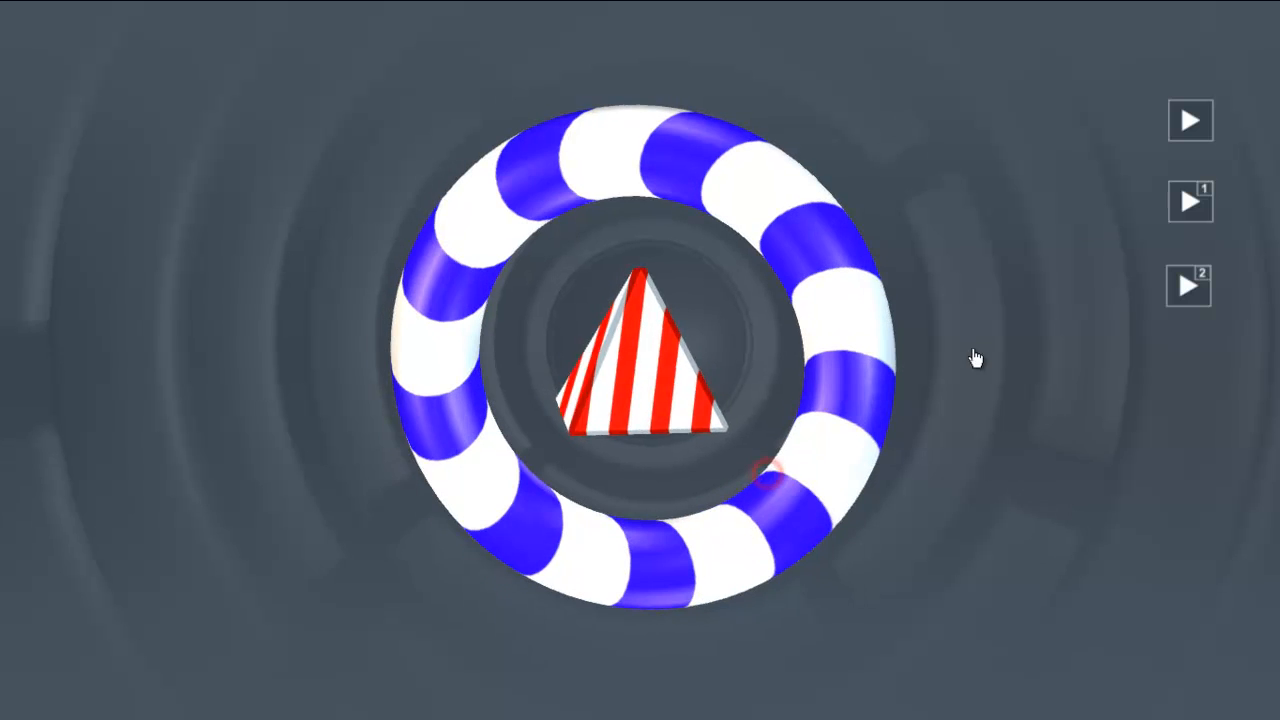
# Test the pyramid's moves with the pos_one and pos_2 buttons while rotating the scene.
pyautogui.click(1183, 207)
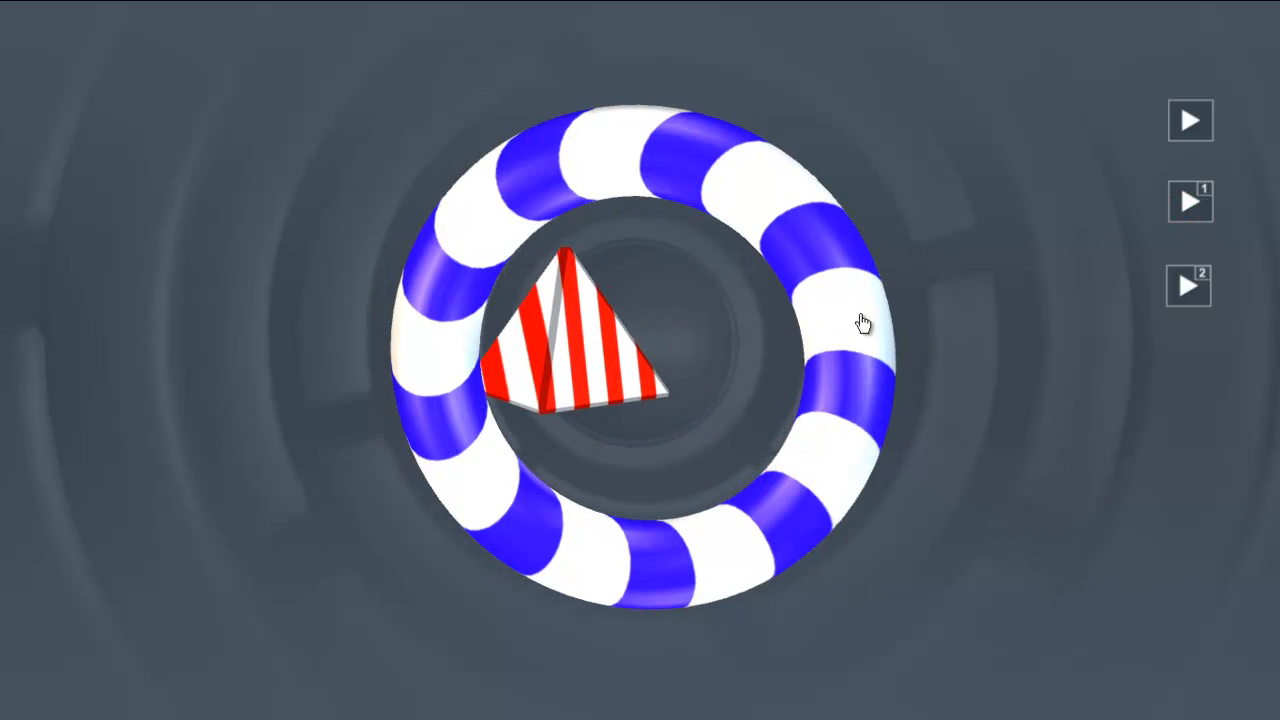
pyautogui.click(860, 320)
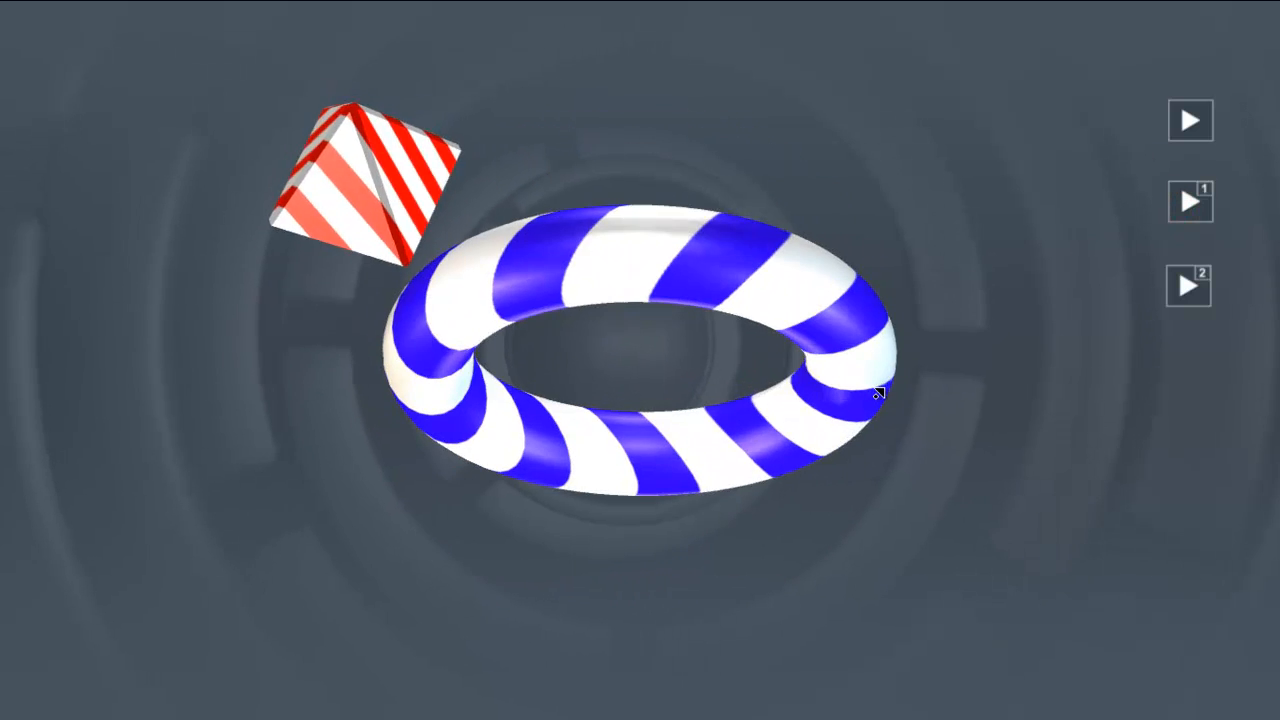
pyautogui.click(1182, 292)
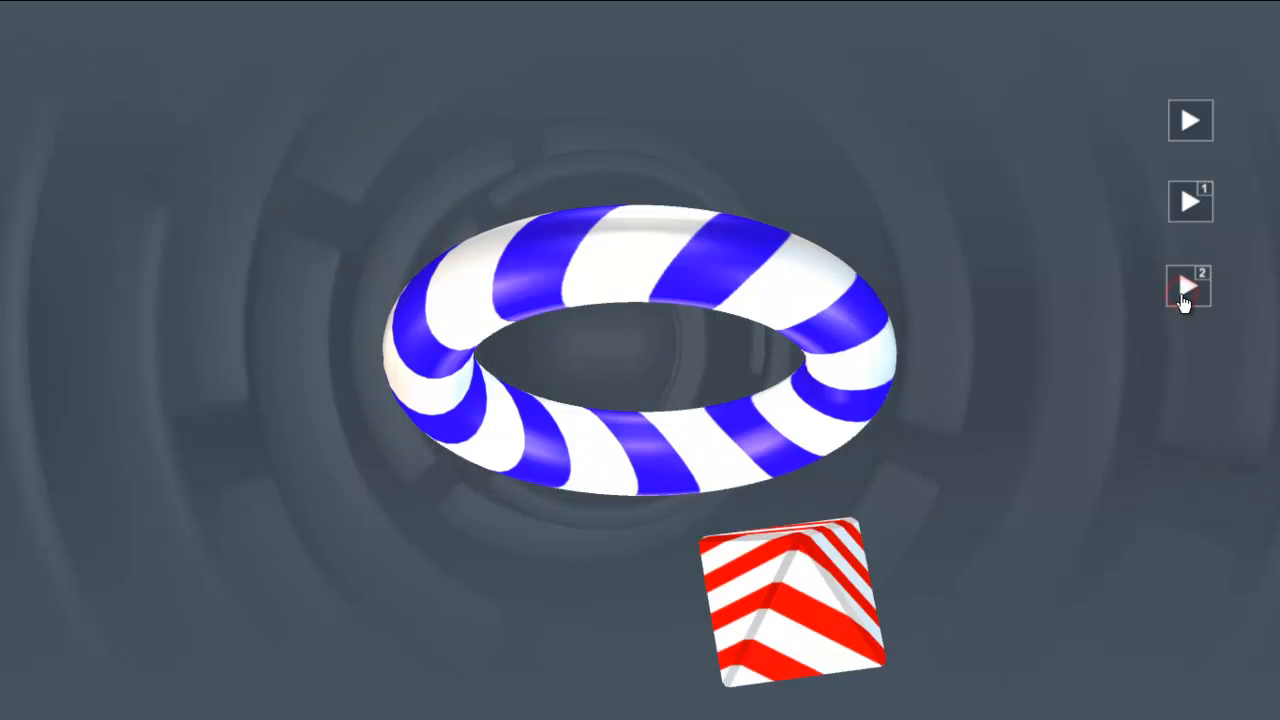
pyautogui.click(669, 297)
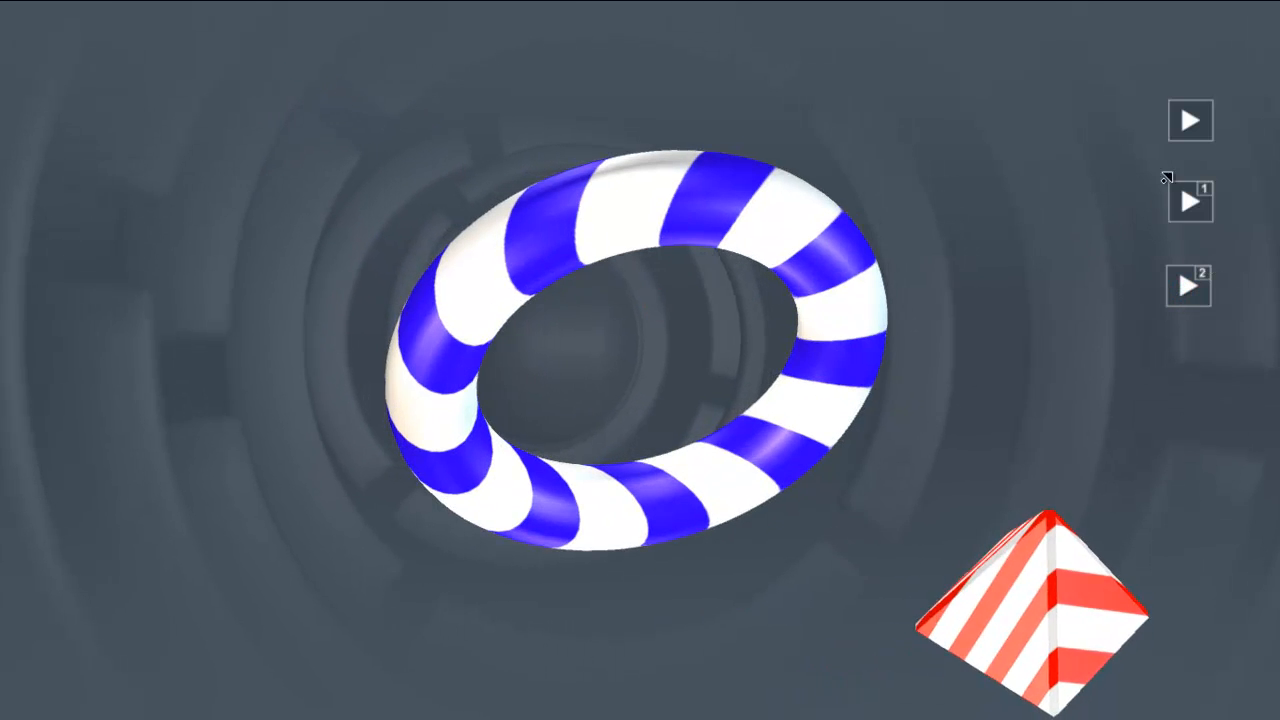
# Test the pyramid's moves among the starting position, pos_one and pos_2, then exit full-screen view and close Master Presenter with its settings accepted.
pyautogui.click(1184, 120)
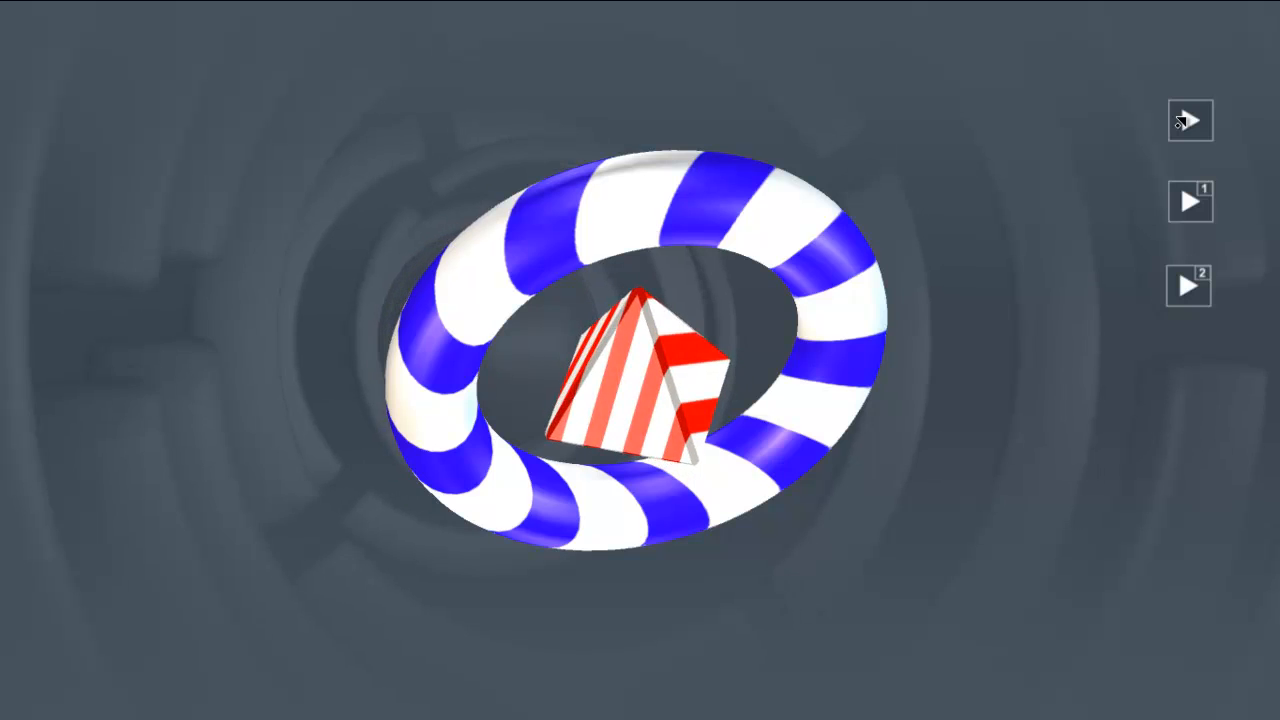
pyautogui.click(1184, 204)
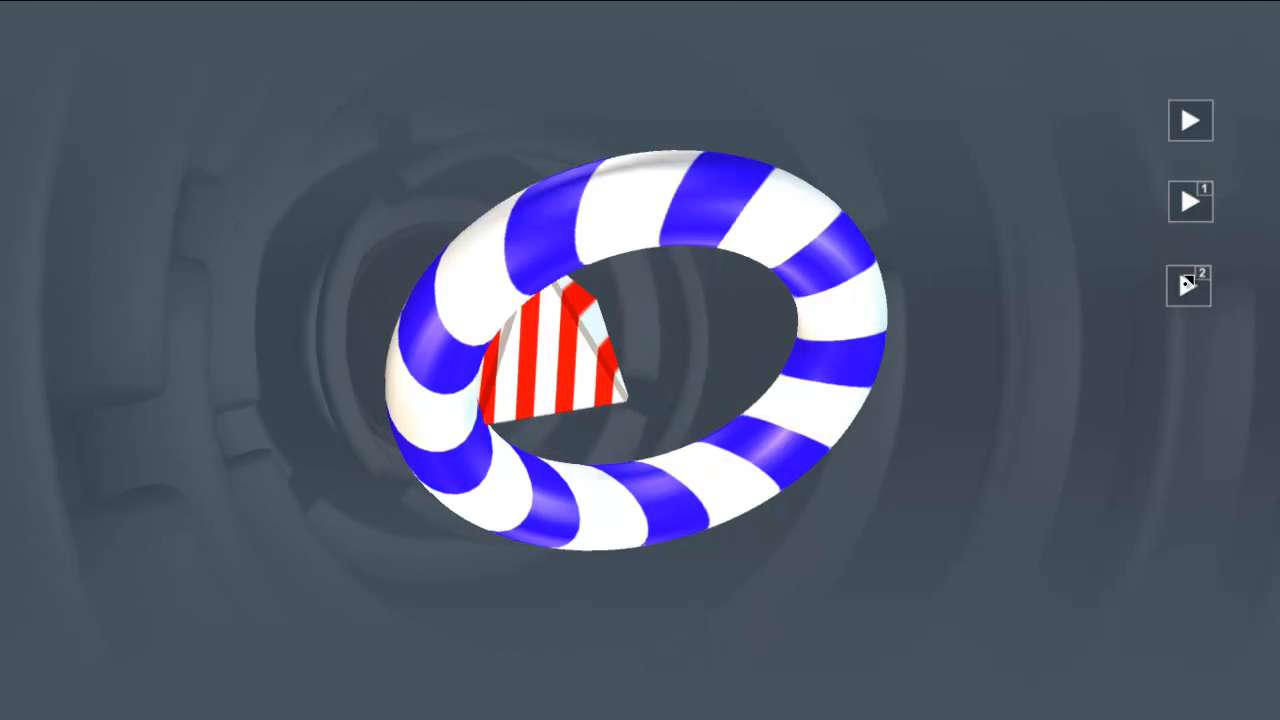
pyautogui.click(1182, 284)
pyautogui.click(1186, 206)
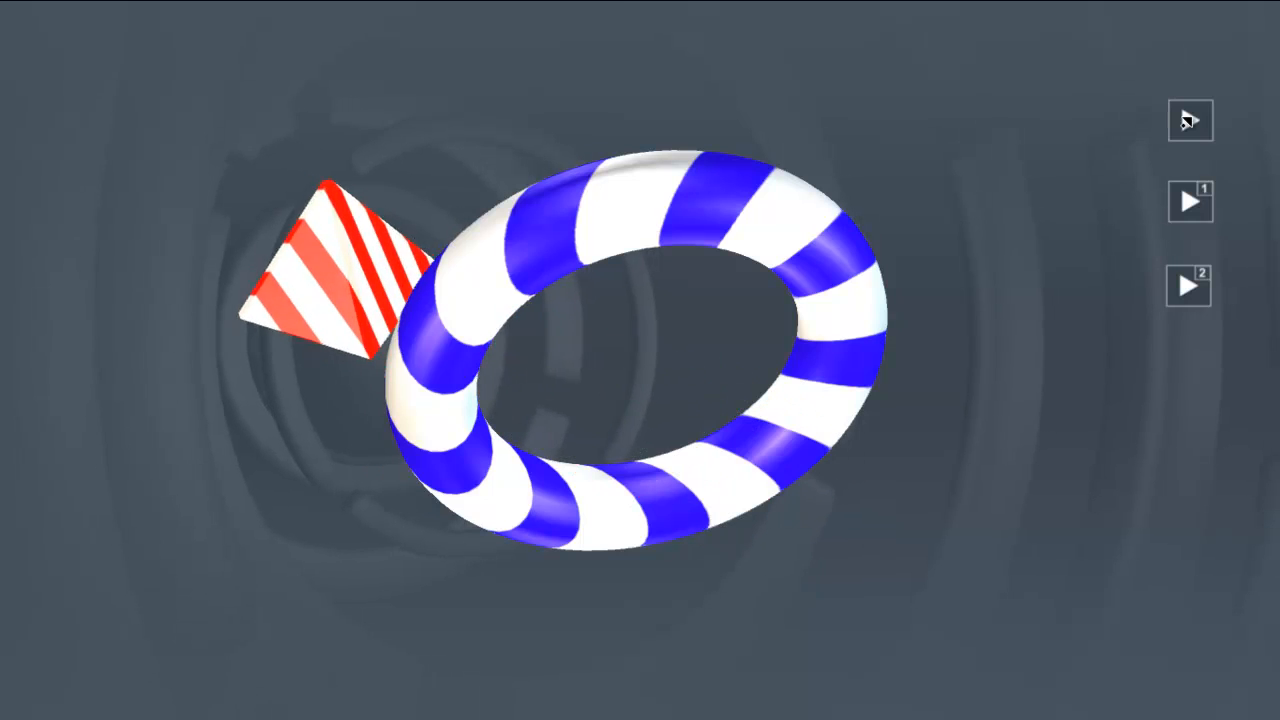
pyautogui.click(1186, 120)
pyautogui.click(1184, 284)
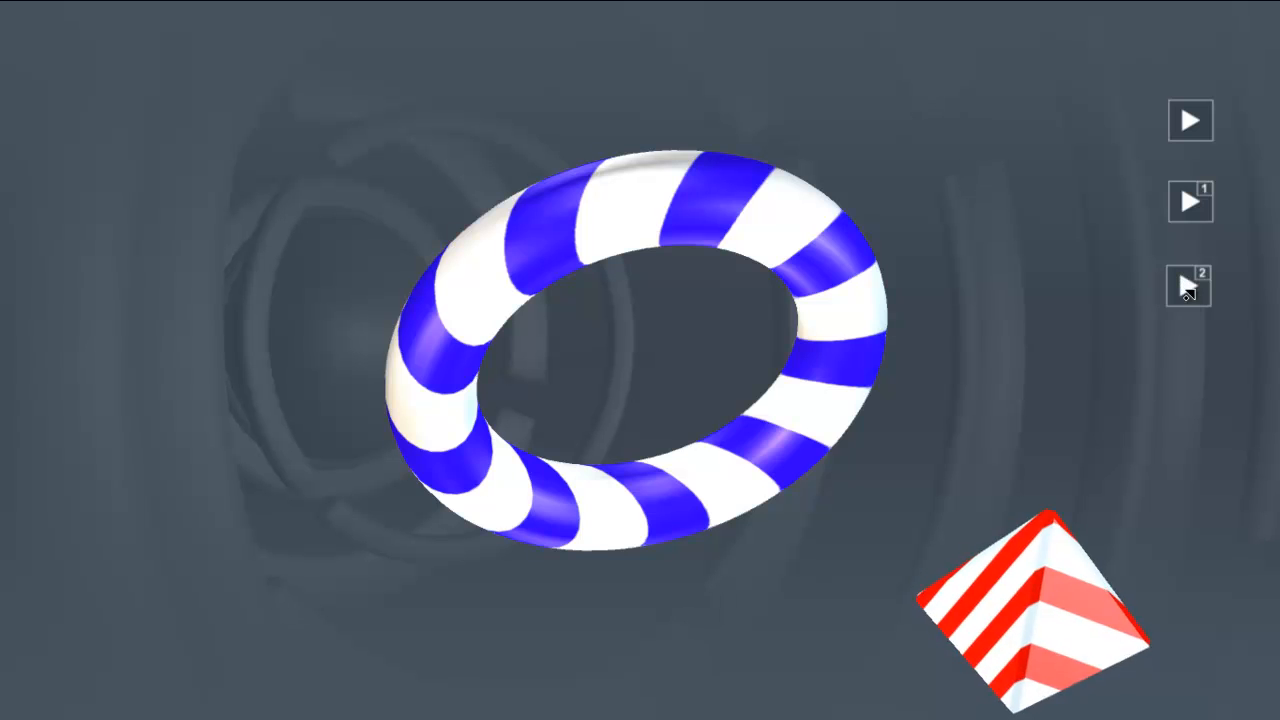
pyautogui.click(1185, 203)
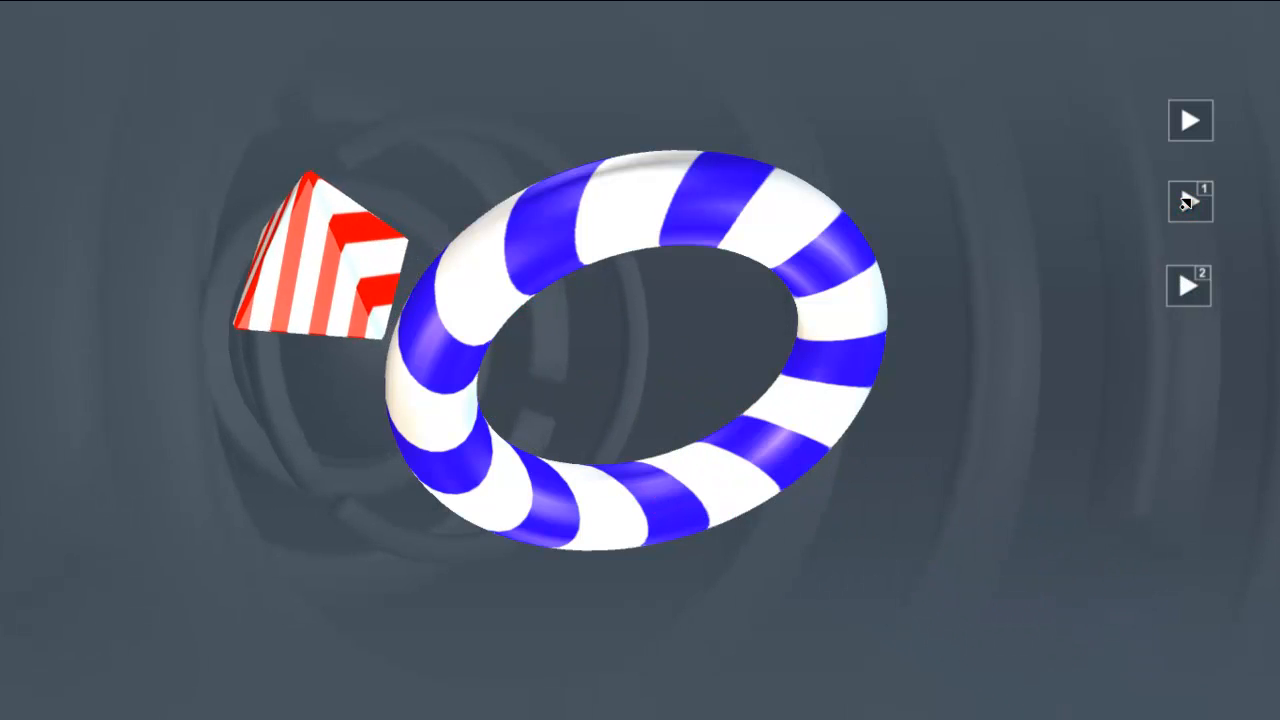
pyautogui.click(1189, 120)
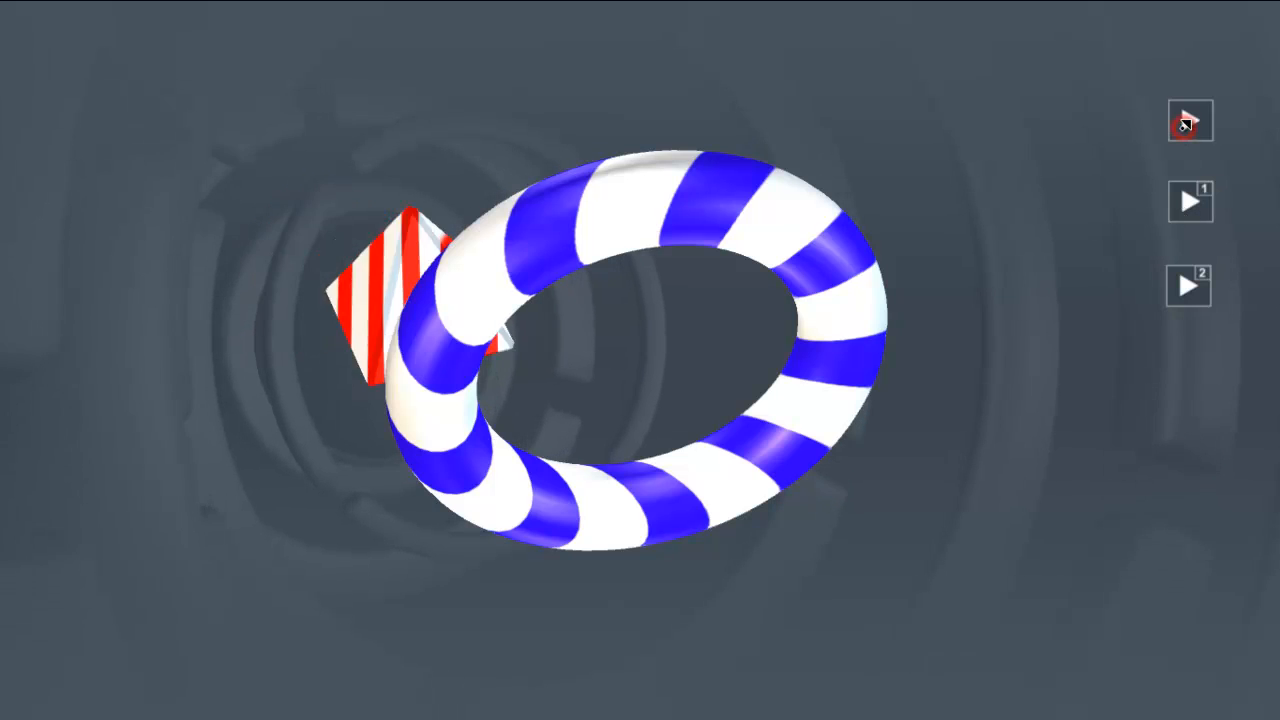
pyautogui.click(817, 375)
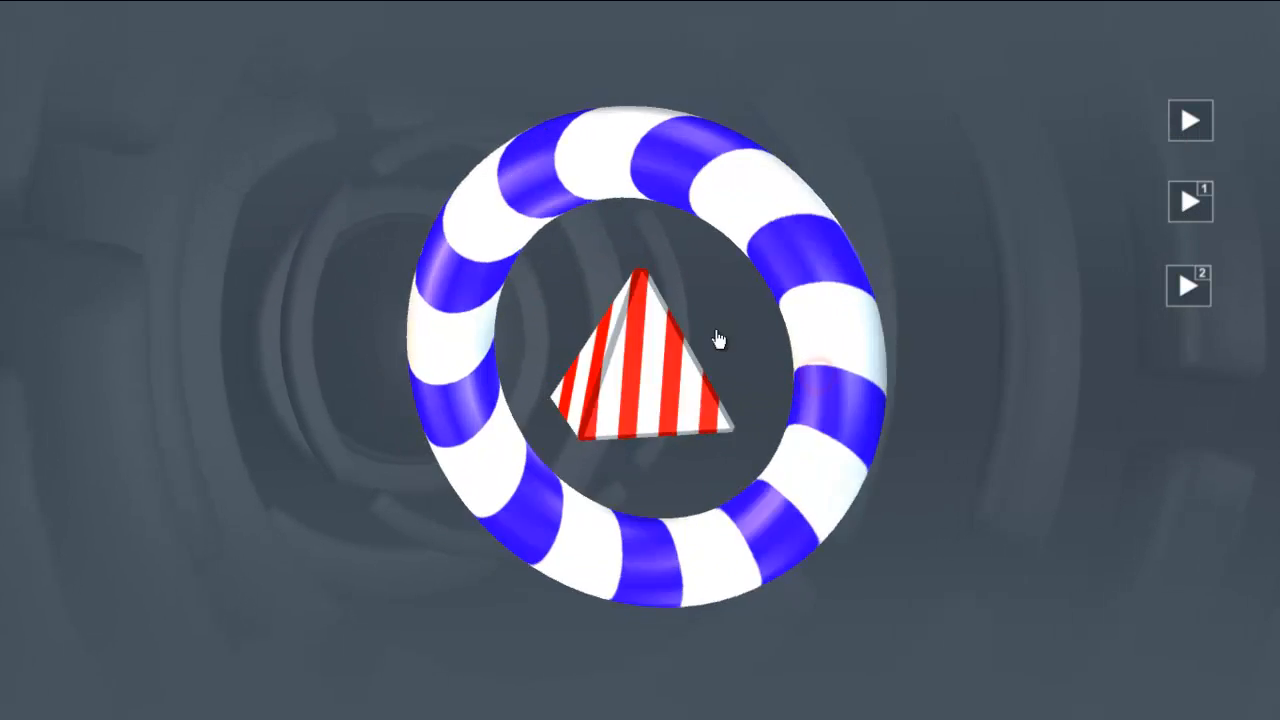
pyautogui.press('Escape')
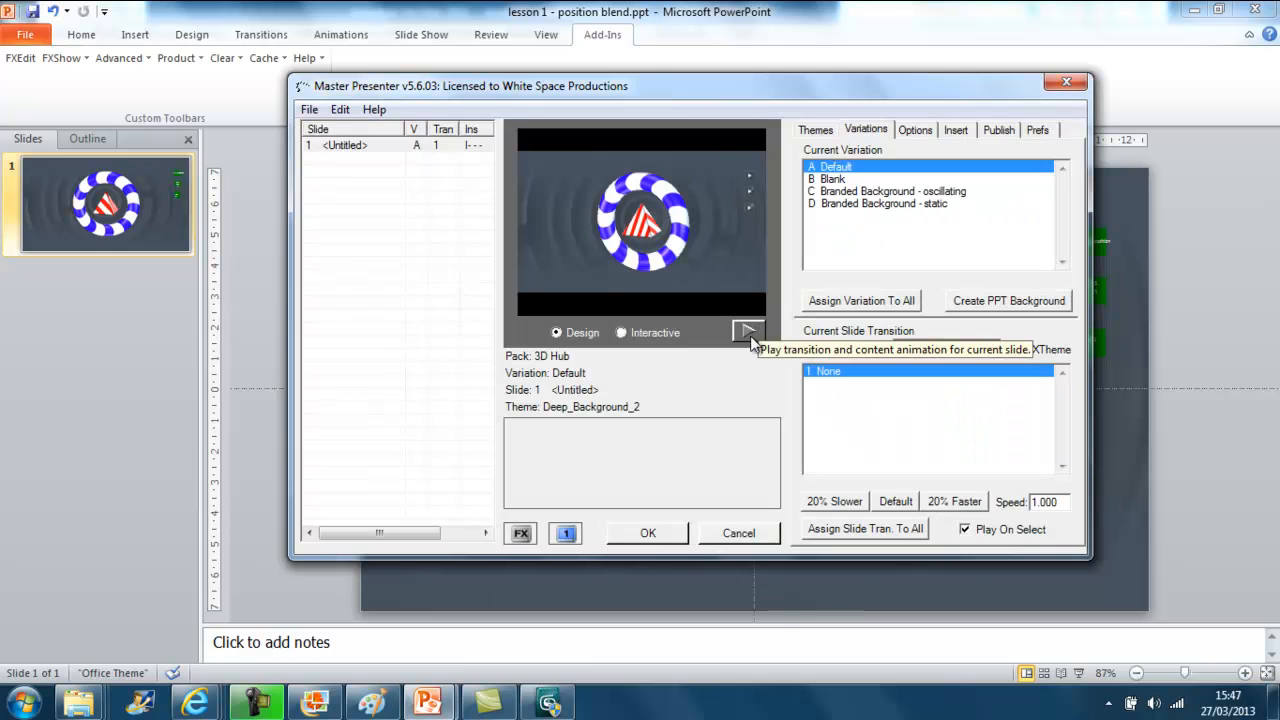
pyautogui.click(652, 534)
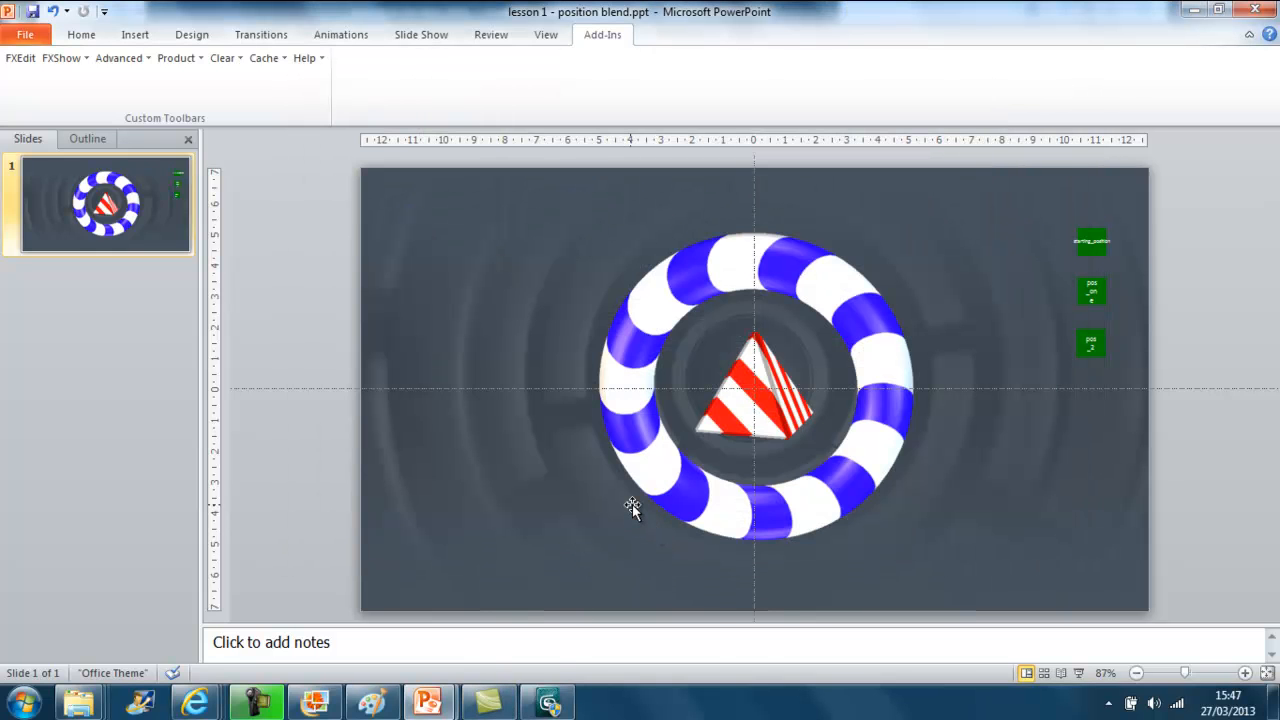
# Reopen FXEdit for the presentation and start publishing it to a standalone FXD file.
pyautogui.click(549, 703)
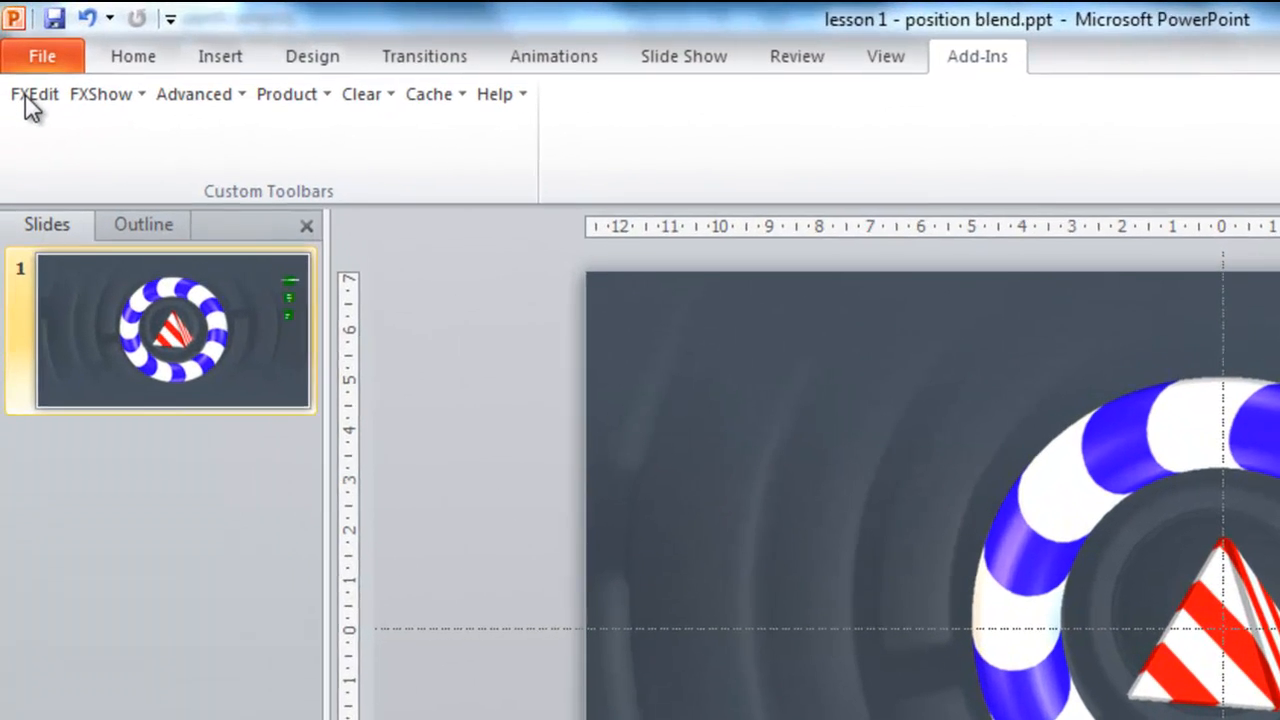
pyautogui.click(15, 58)
pyautogui.click(38, 96)
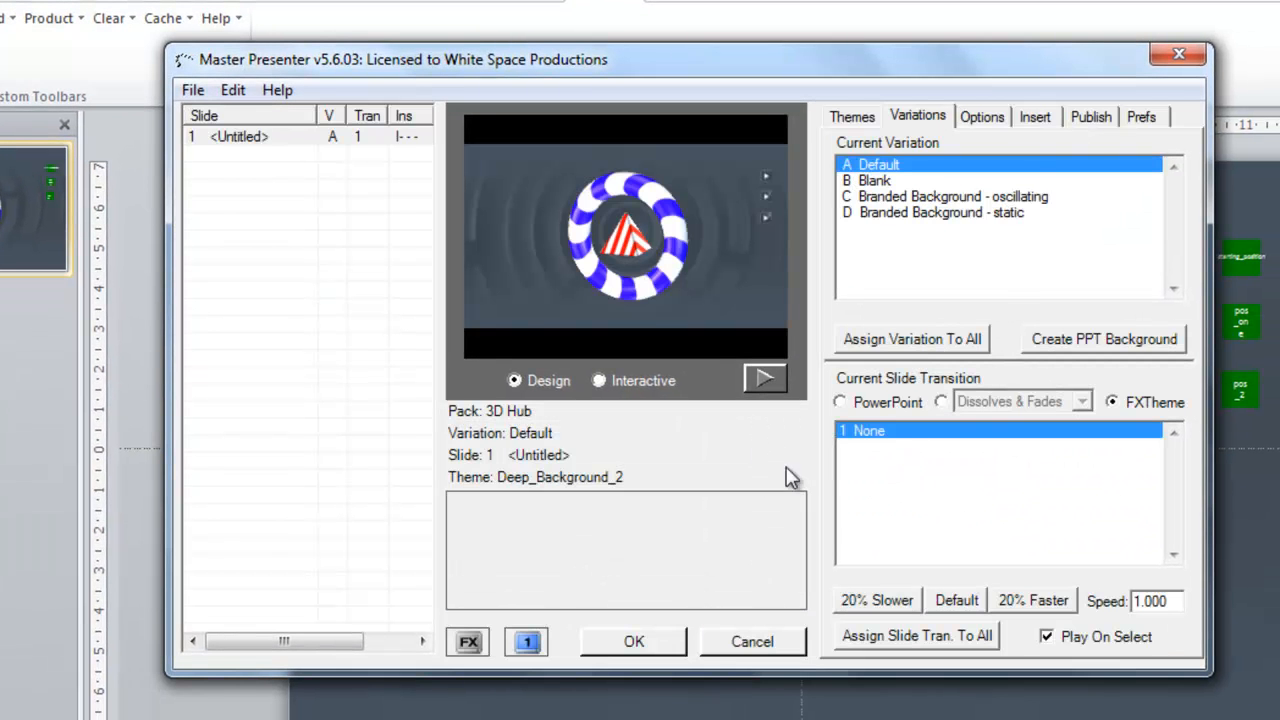
pyautogui.click(1092, 118)
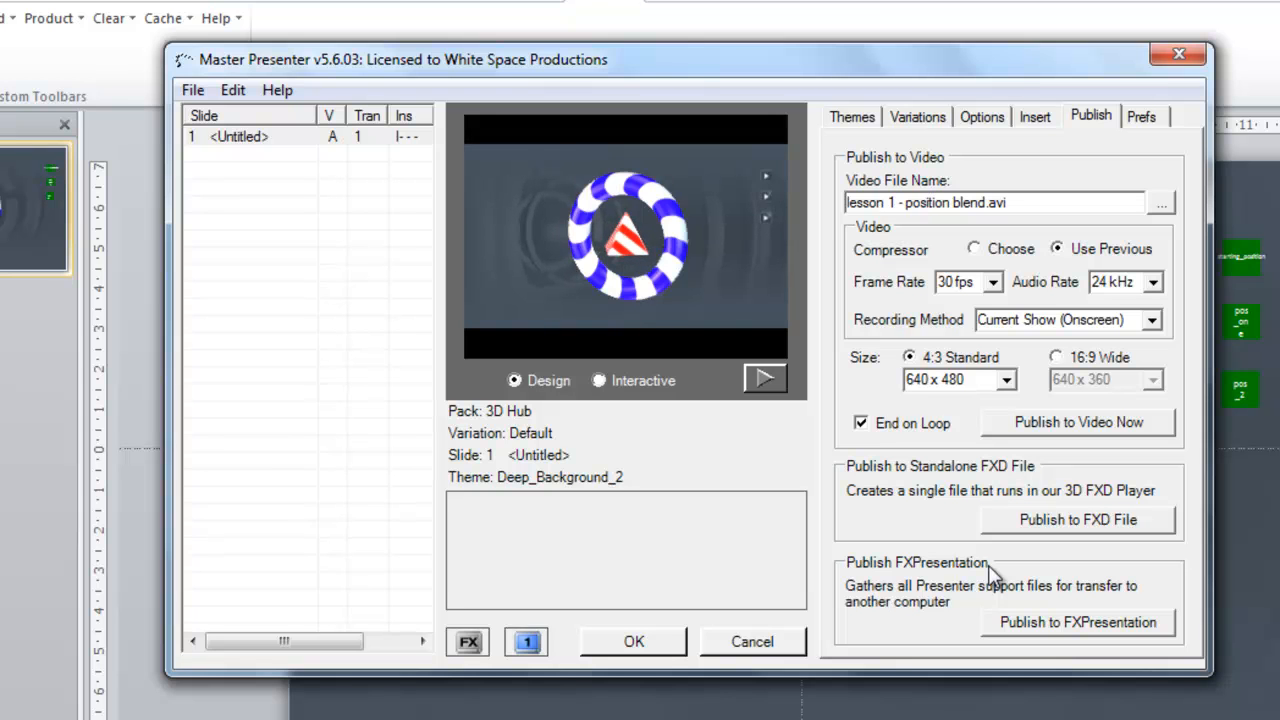
pyautogui.click(1066, 524)
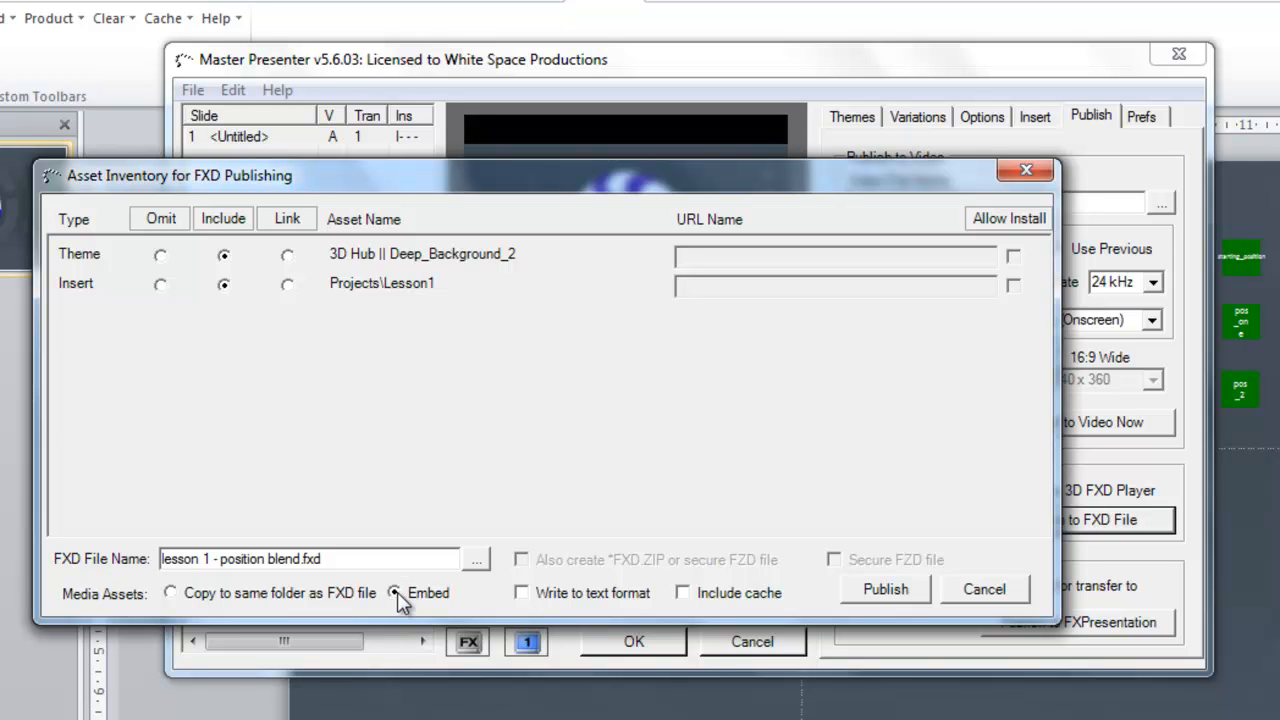
# Publish the FXD as lesson 1 - position blend.fxd in the Desktop's 05 Lessons folder with media embedded, then close Master Presenter.
pyautogui.click(476, 561)
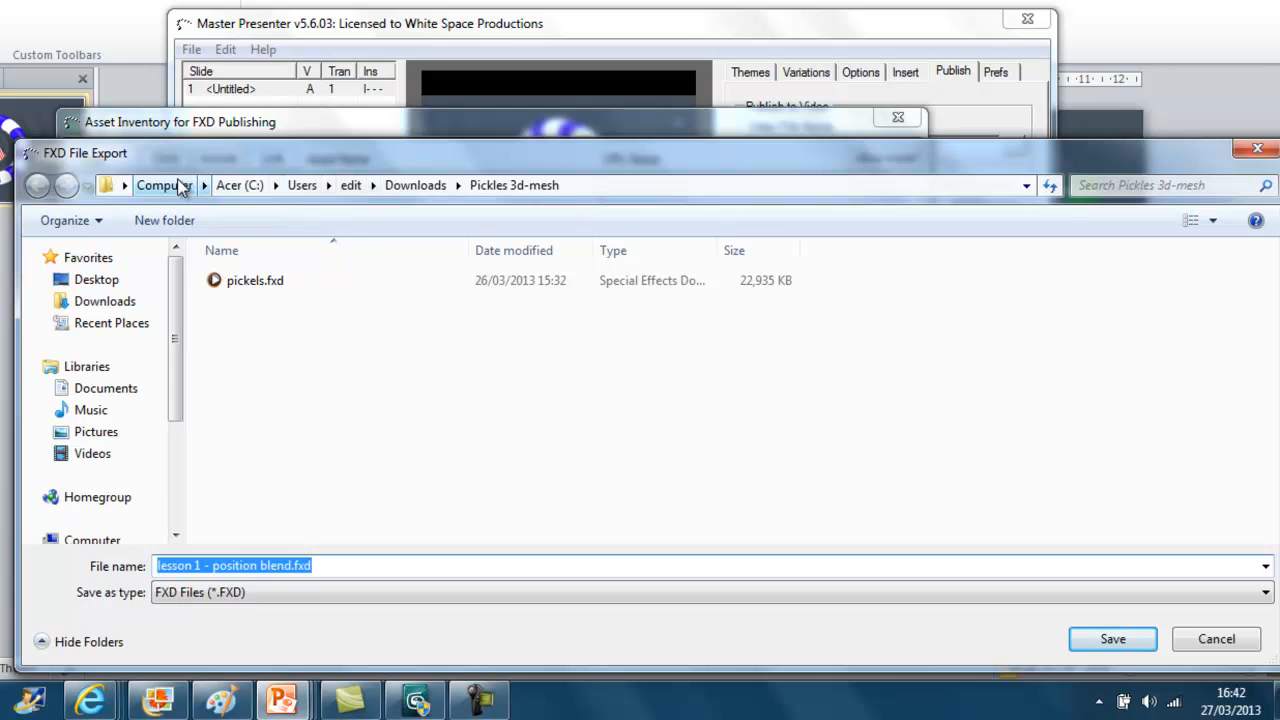
pyautogui.click(90, 282)
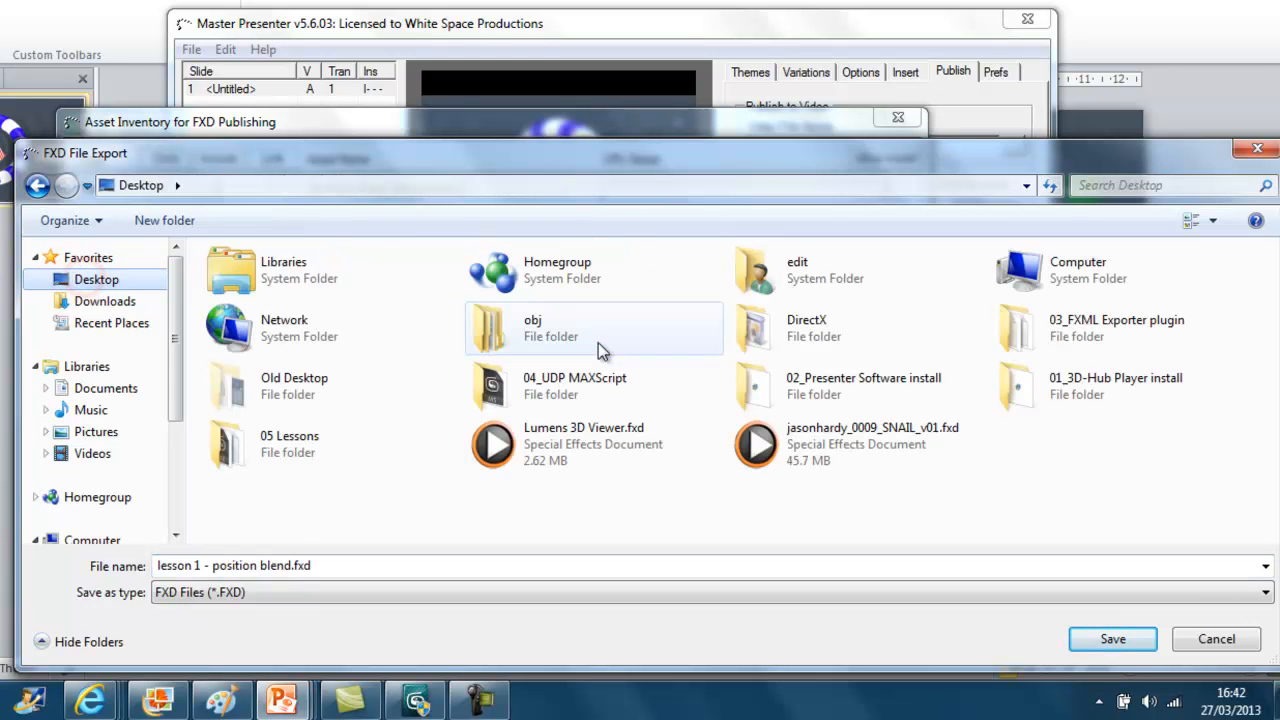
pyautogui.doubleClick(300, 438)
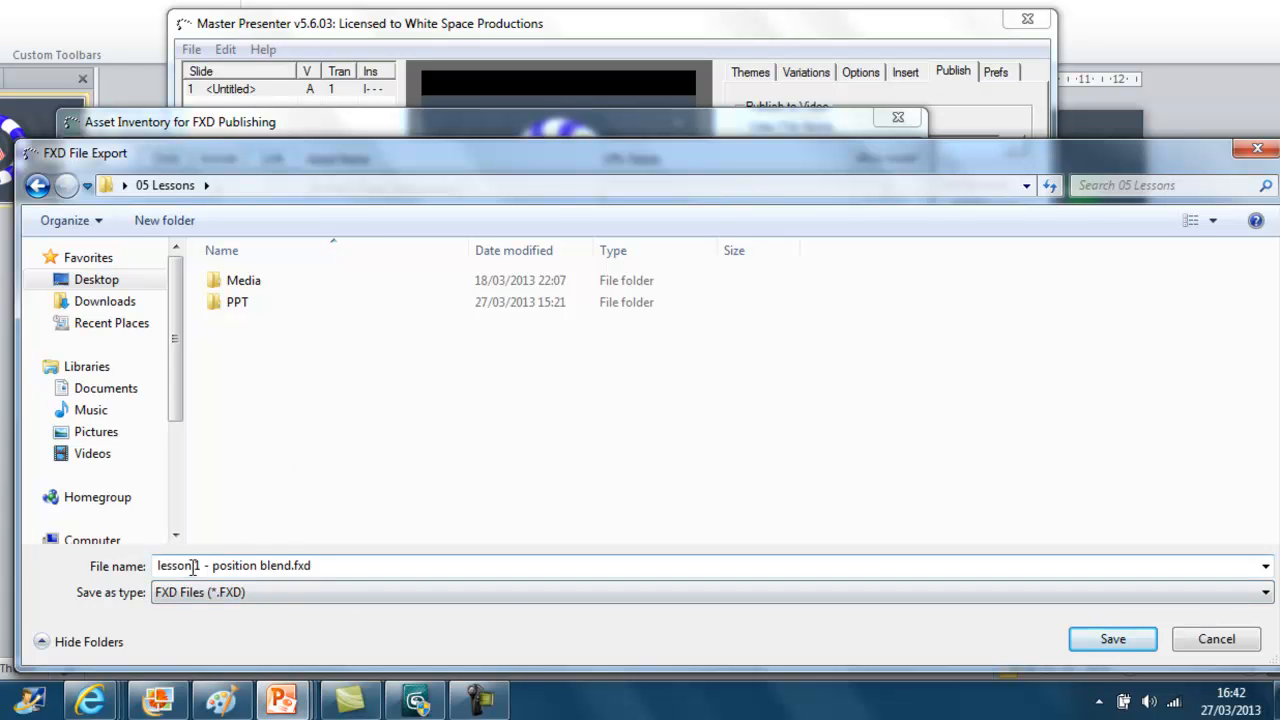
pyautogui.click(1110, 638)
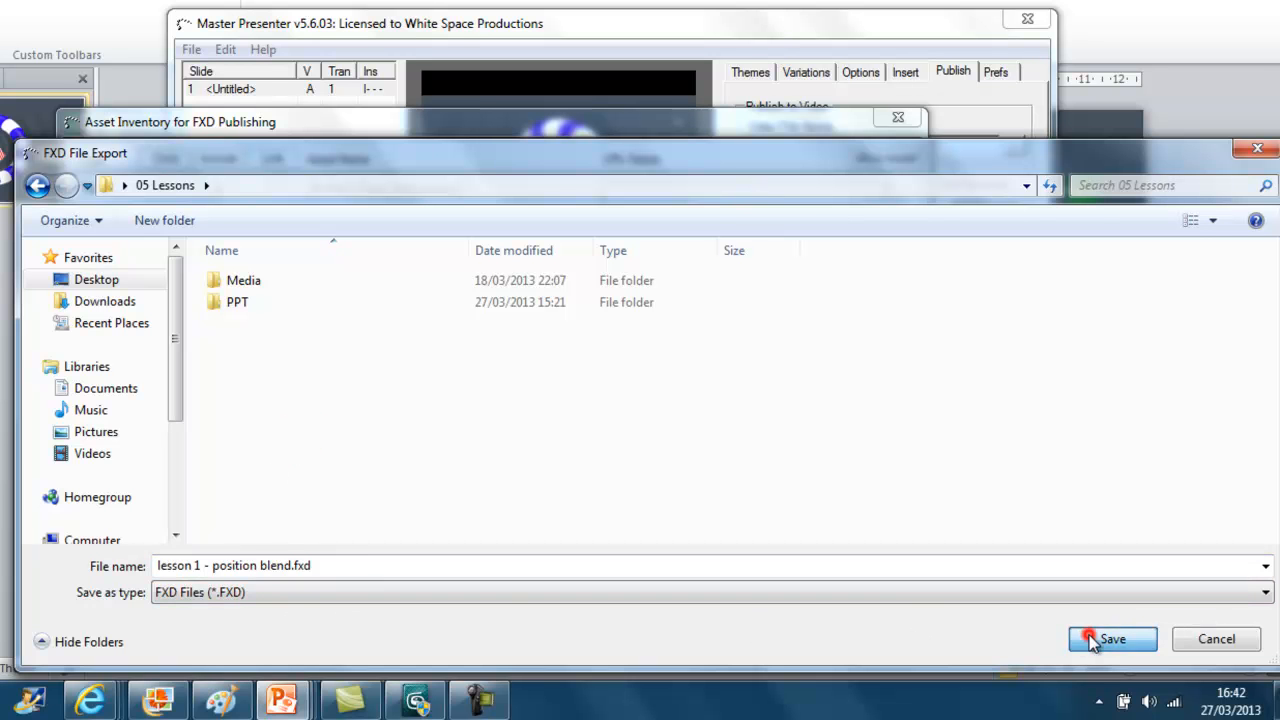
pyautogui.click(806, 474)
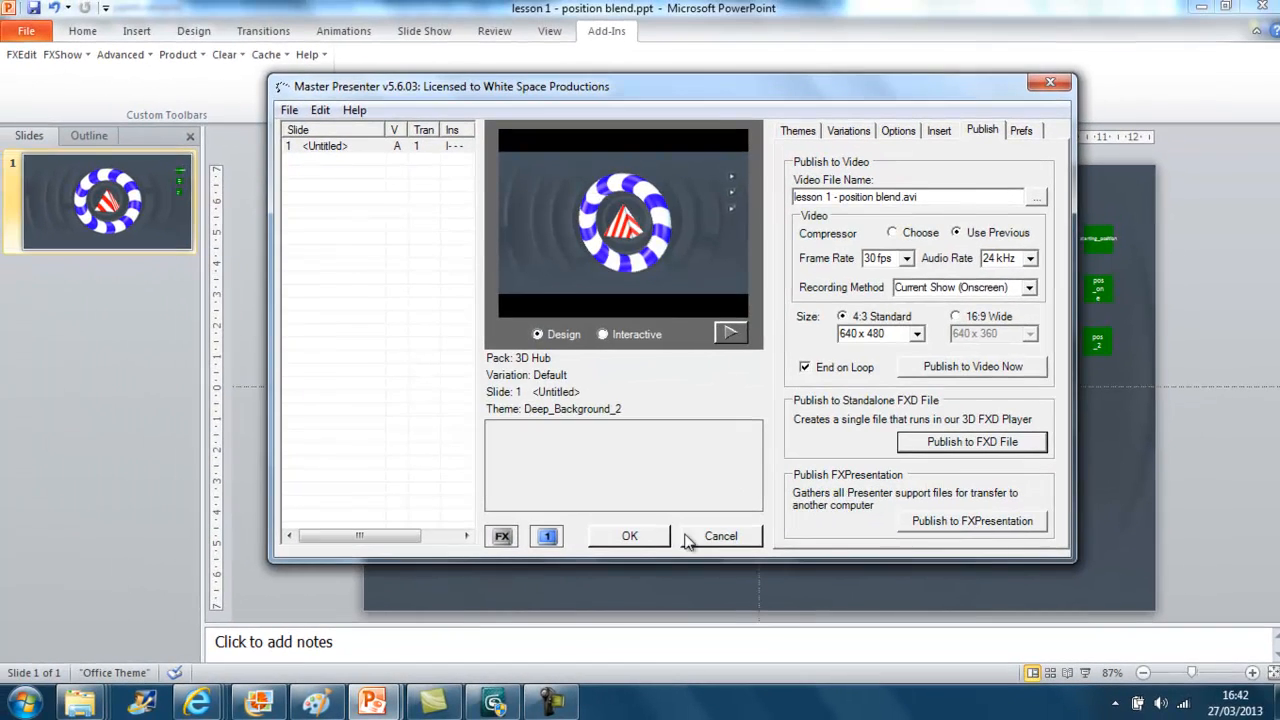
pyautogui.click(650, 536)
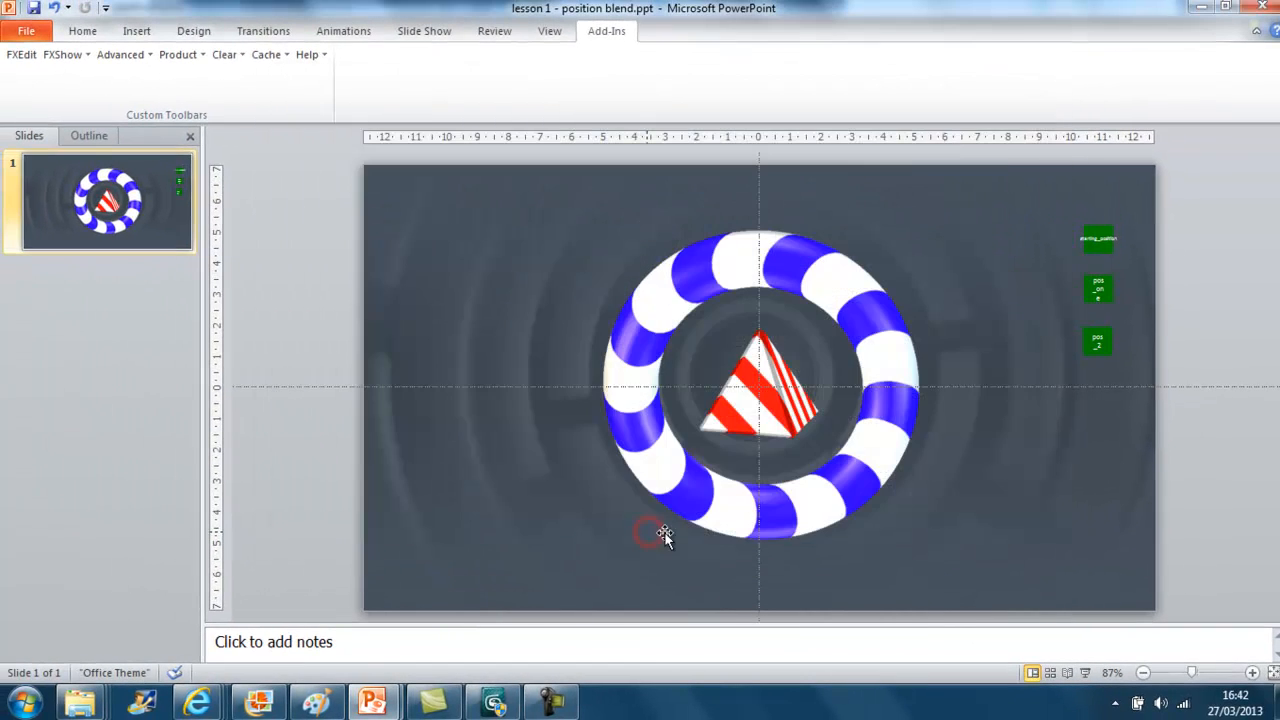
# Minimise the PowerPoint and 3ds Max windows and launch 3D Hub Player from the desktop.
pyautogui.click(1199, 8)
pyautogui.click(1199, 8)
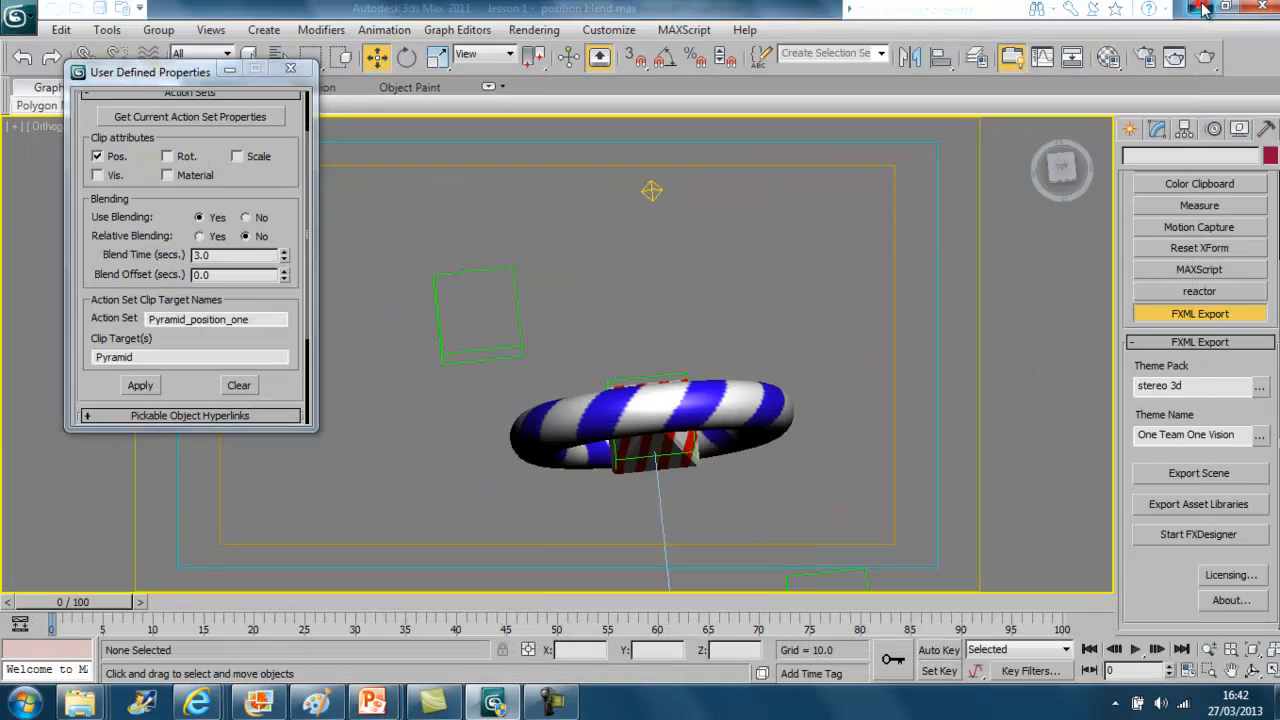
pyautogui.click(1203, 8)
pyautogui.click(1203, 8)
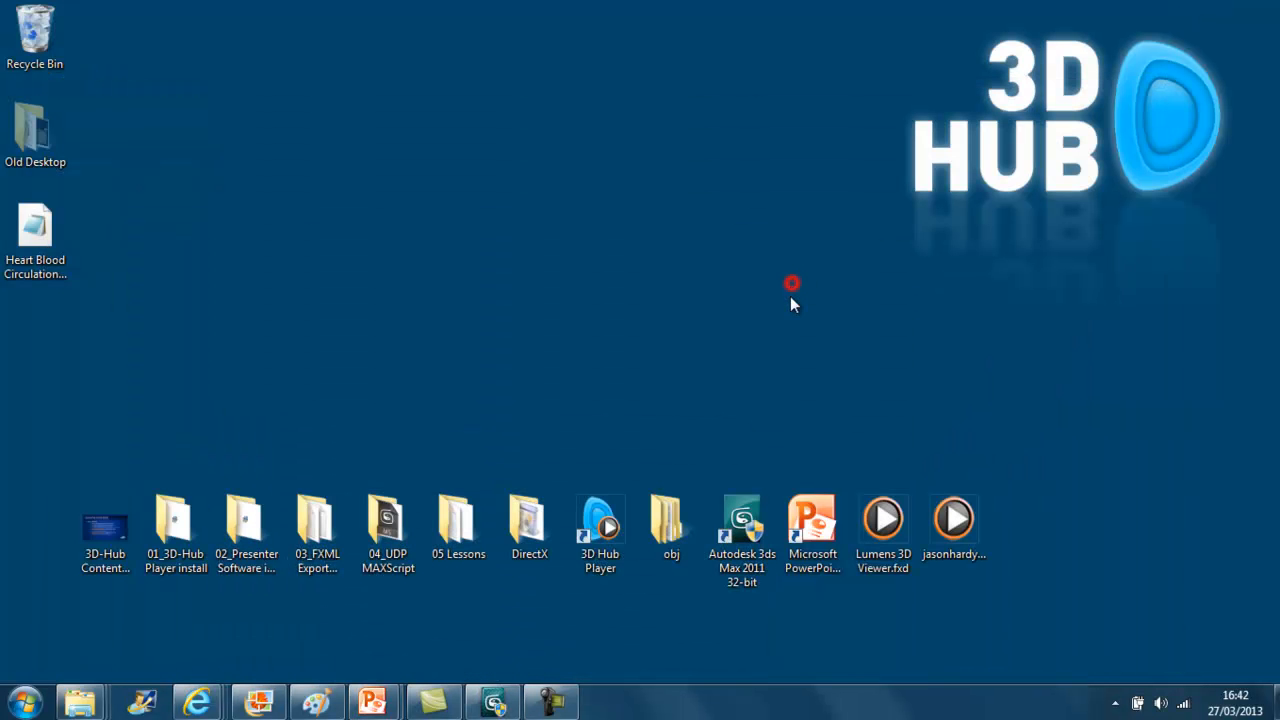
pyautogui.doubleClick(600, 520)
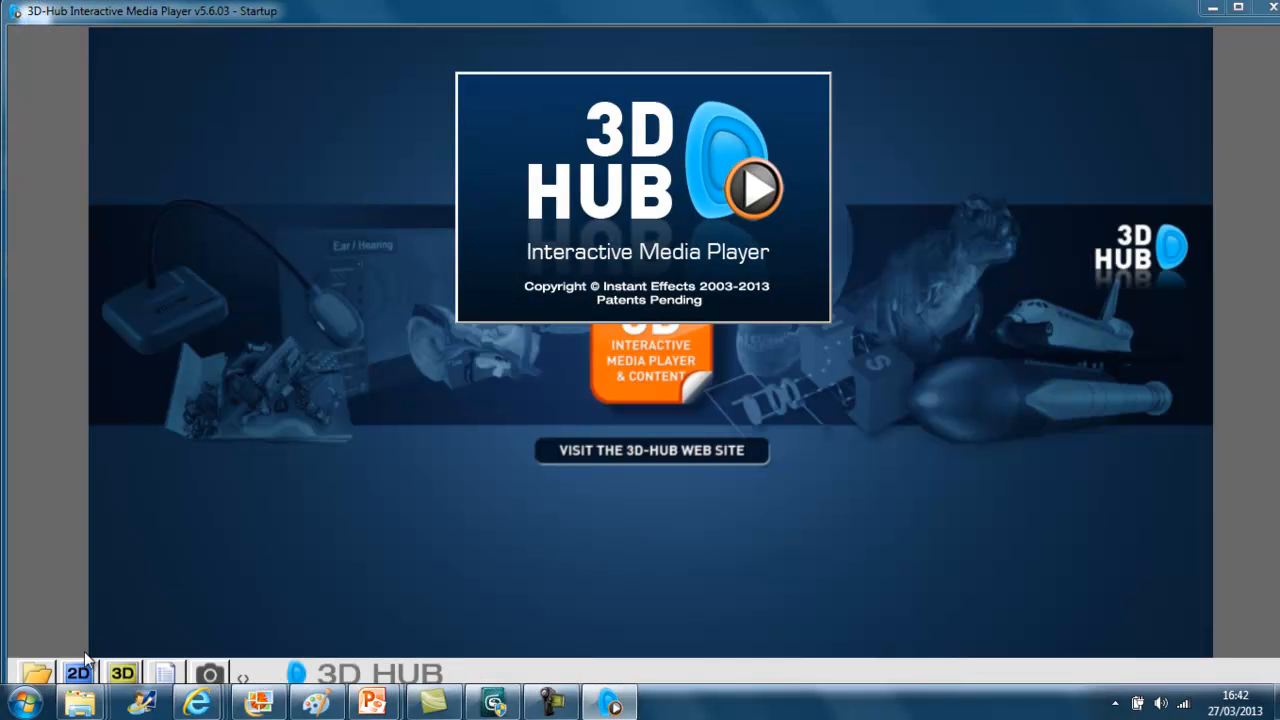
# Open lesson 1 - position blend.fxd from the Desktop's 05 Lessons folder in the player.
pyautogui.click(37, 674)
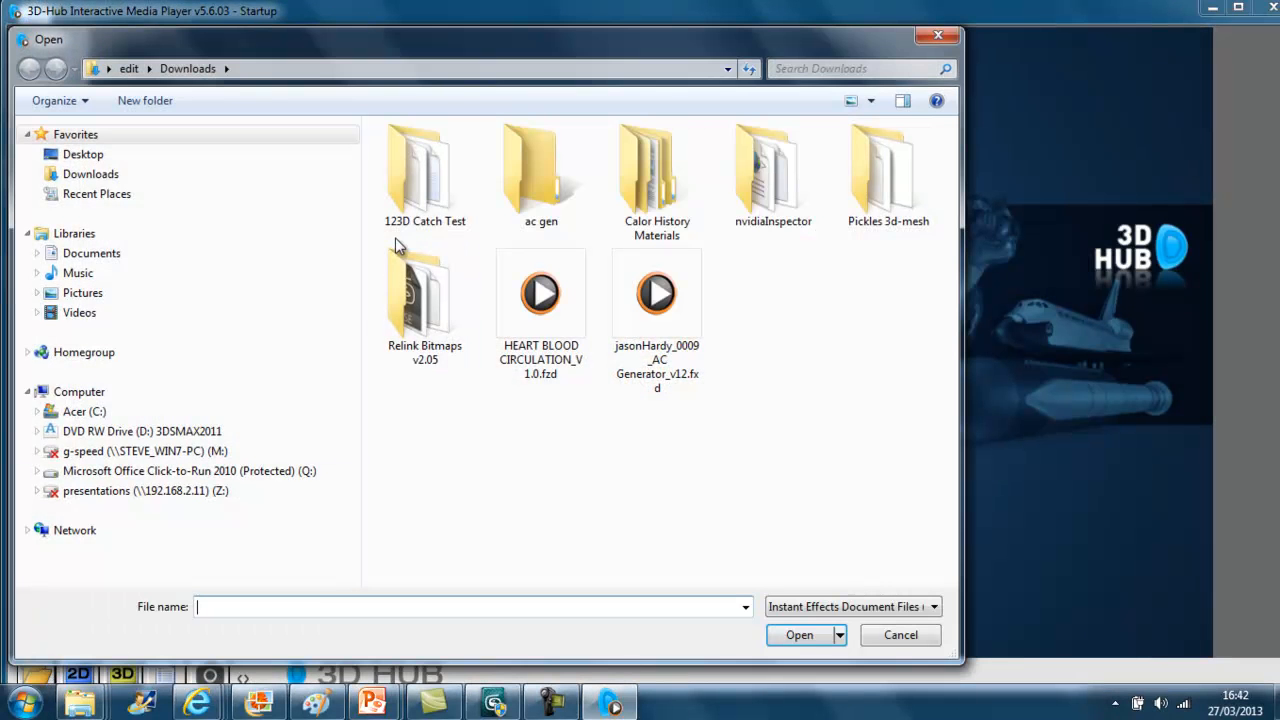
pyautogui.click(84, 156)
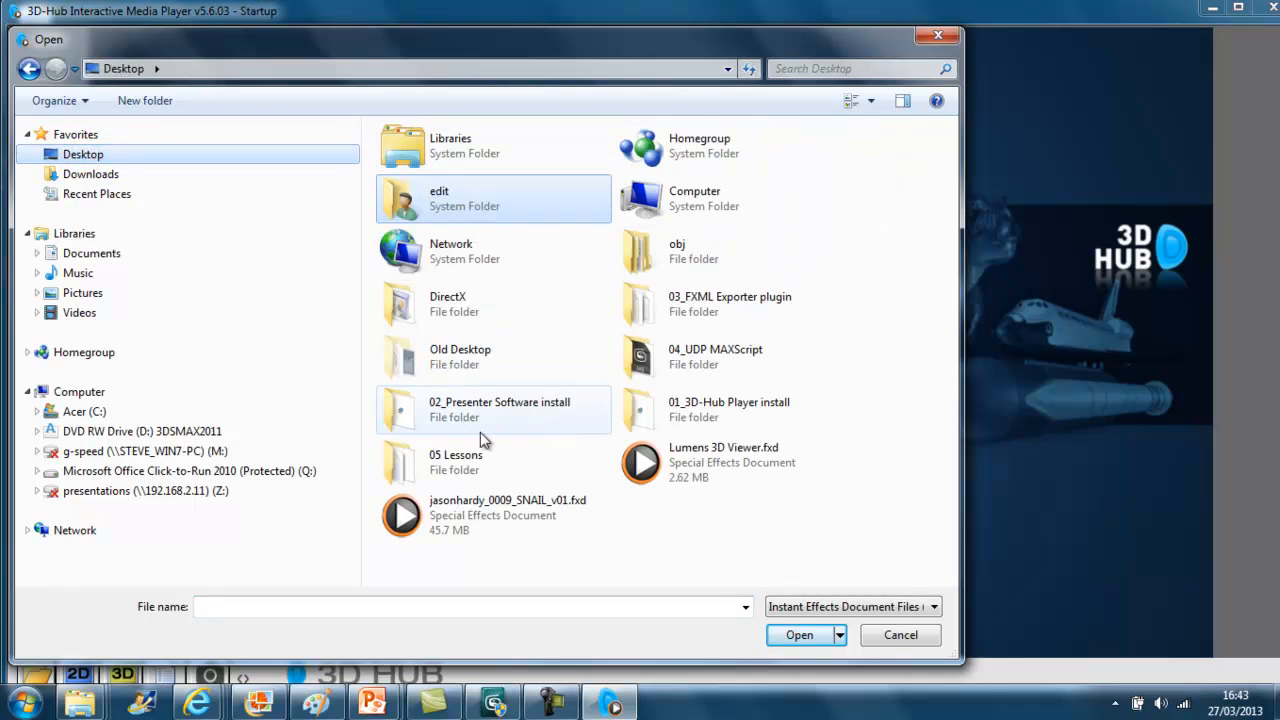
pyautogui.doubleClick(460, 455)
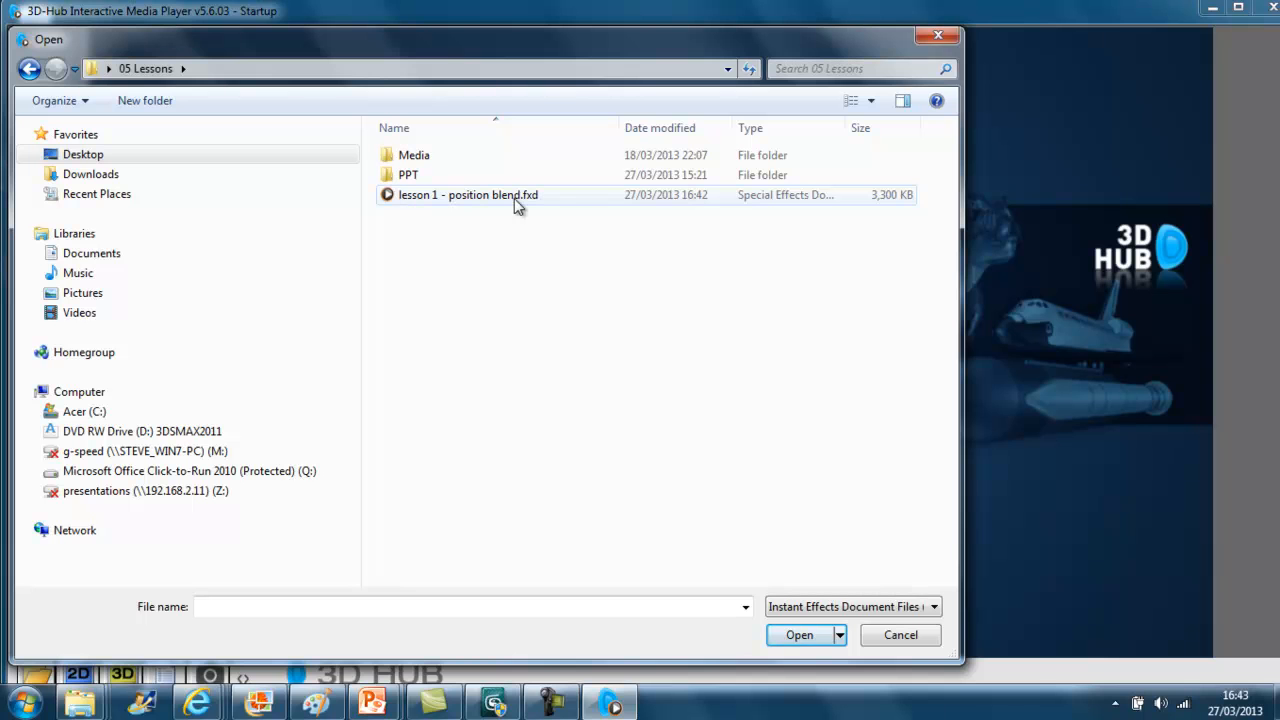
pyautogui.doubleClick(515, 197)
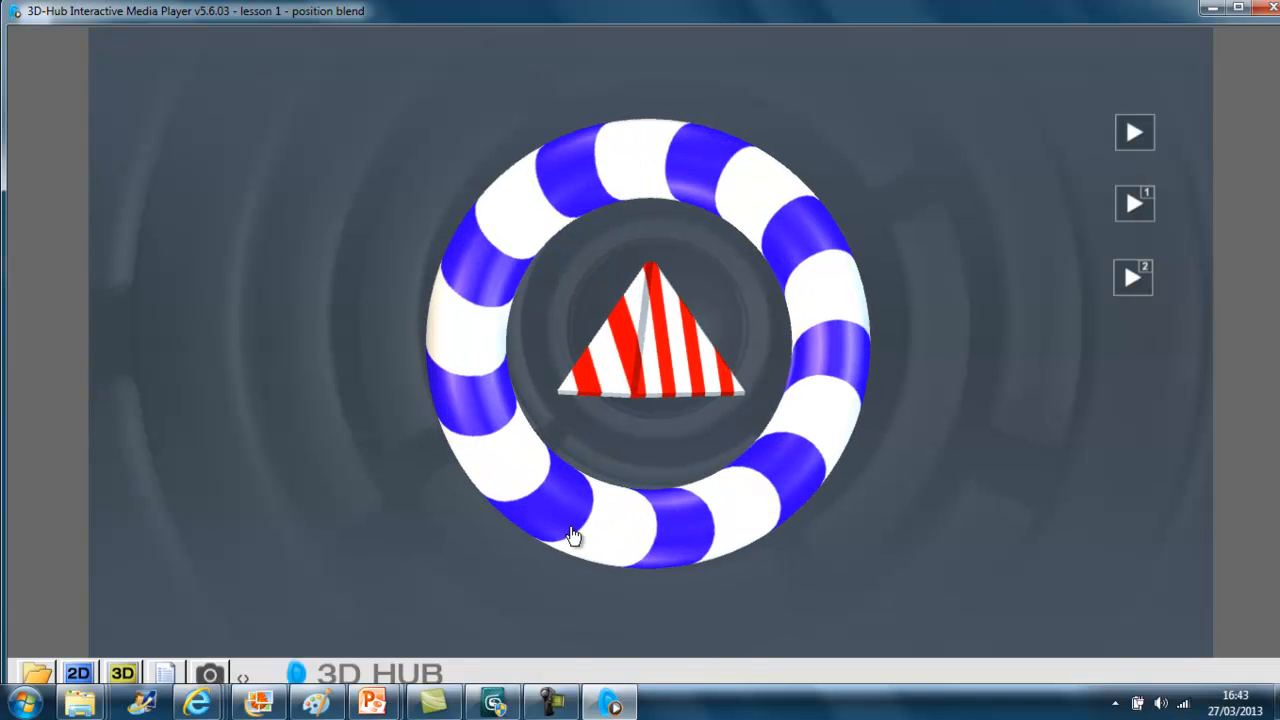
# Play the published file full screen in 2D, test the three pyramid position buttons while rotating the scene, and exit full screen.
pyautogui.click(86, 671)
pyautogui.moveTo(769, 524); pyautogui.dragTo(843, 490)
pyautogui.click(1182, 205)
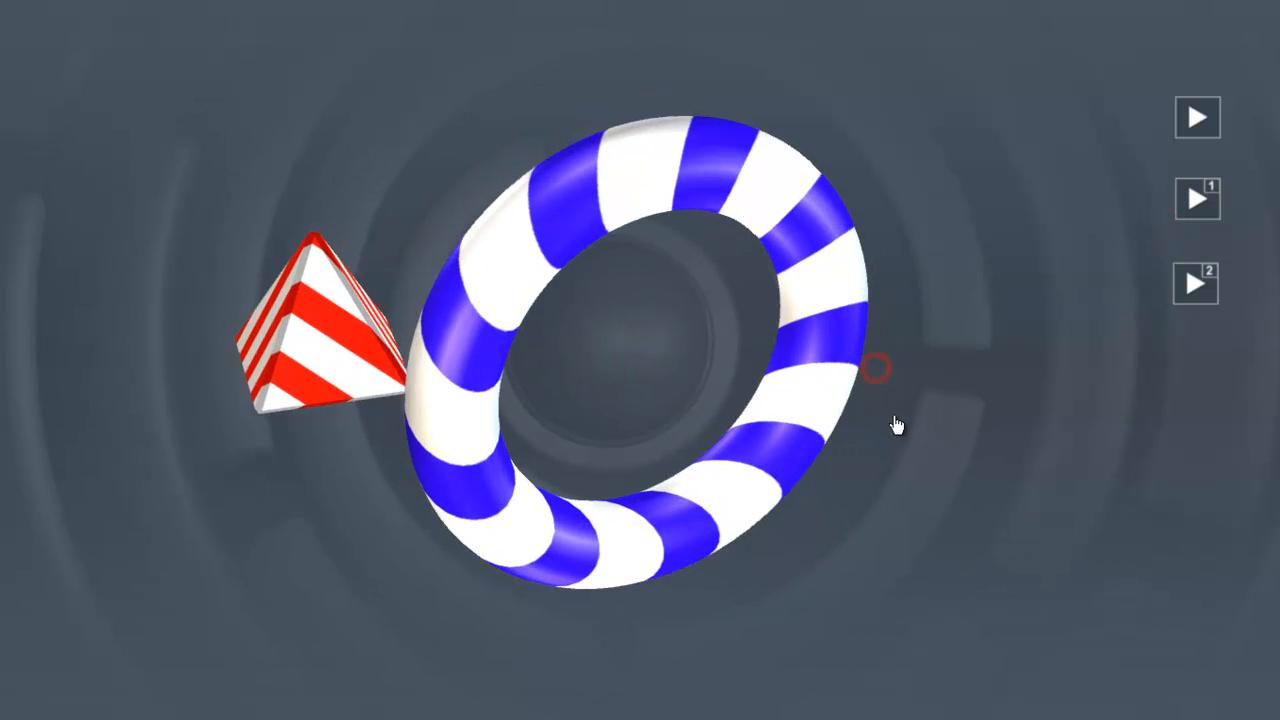
pyautogui.click(1196, 284)
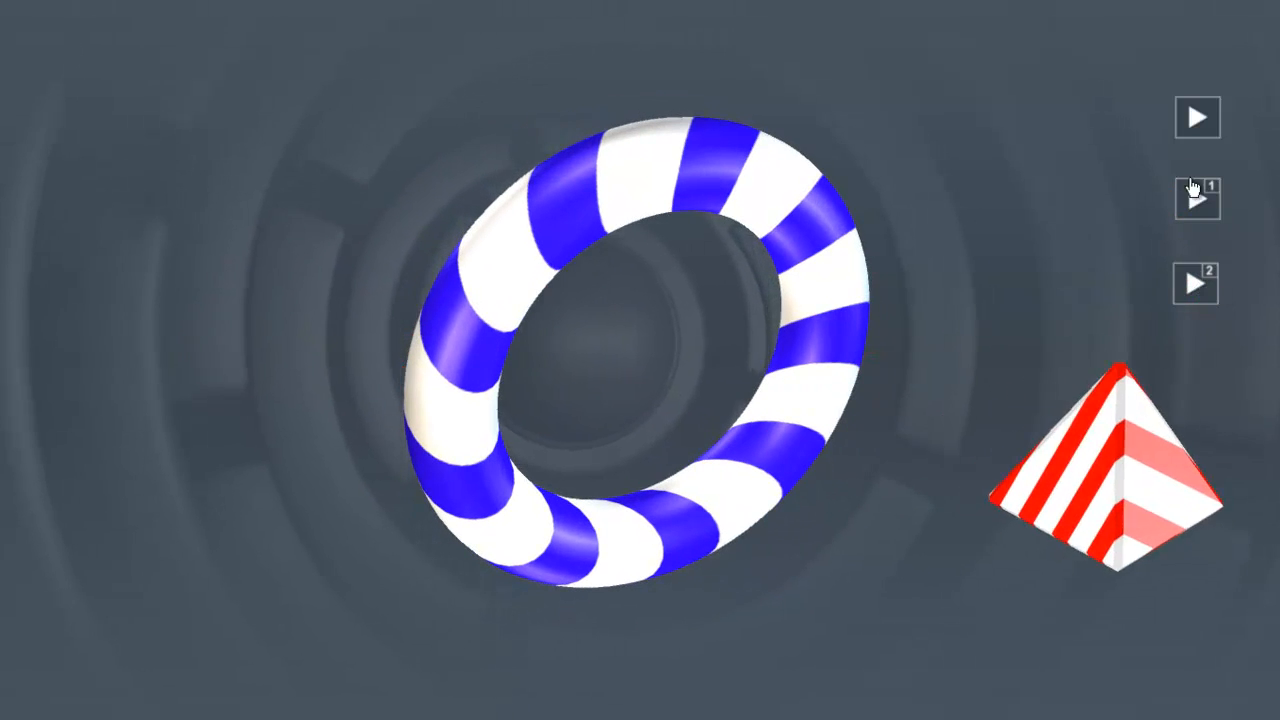
pyautogui.click(1193, 121)
pyautogui.click(1190, 204)
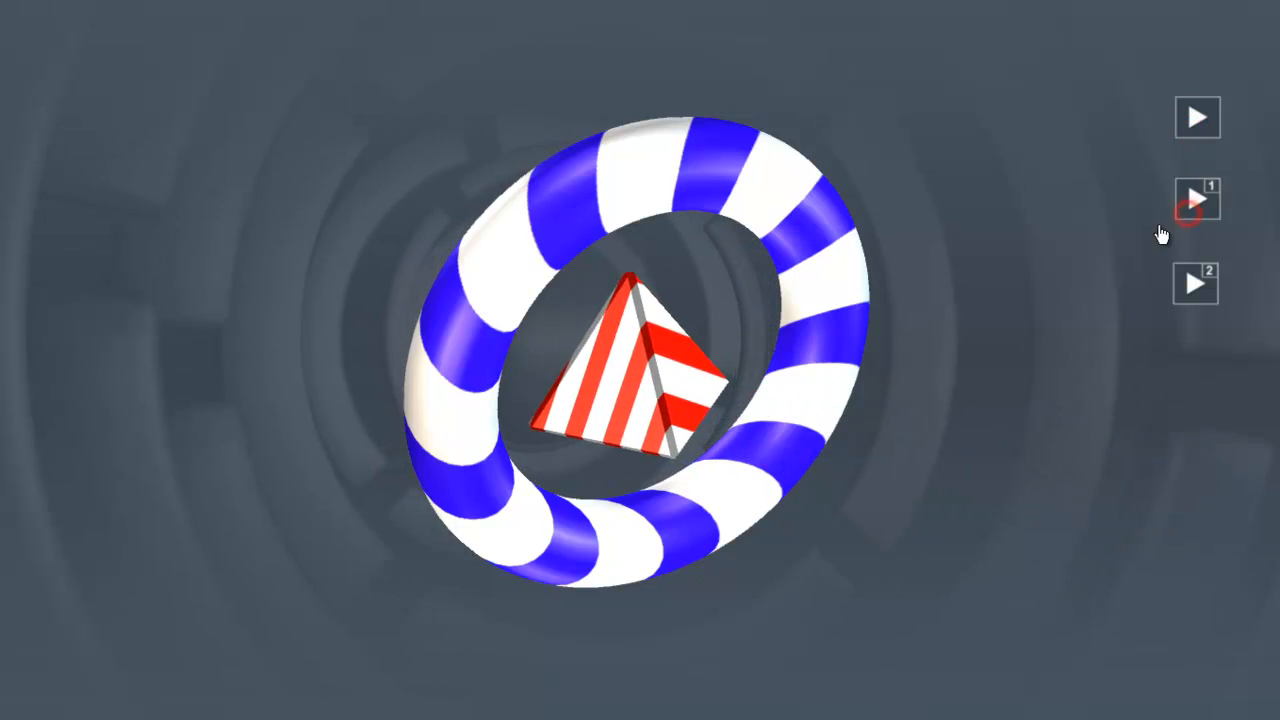
pyautogui.moveTo(810, 398); pyautogui.dragTo(798, 462)
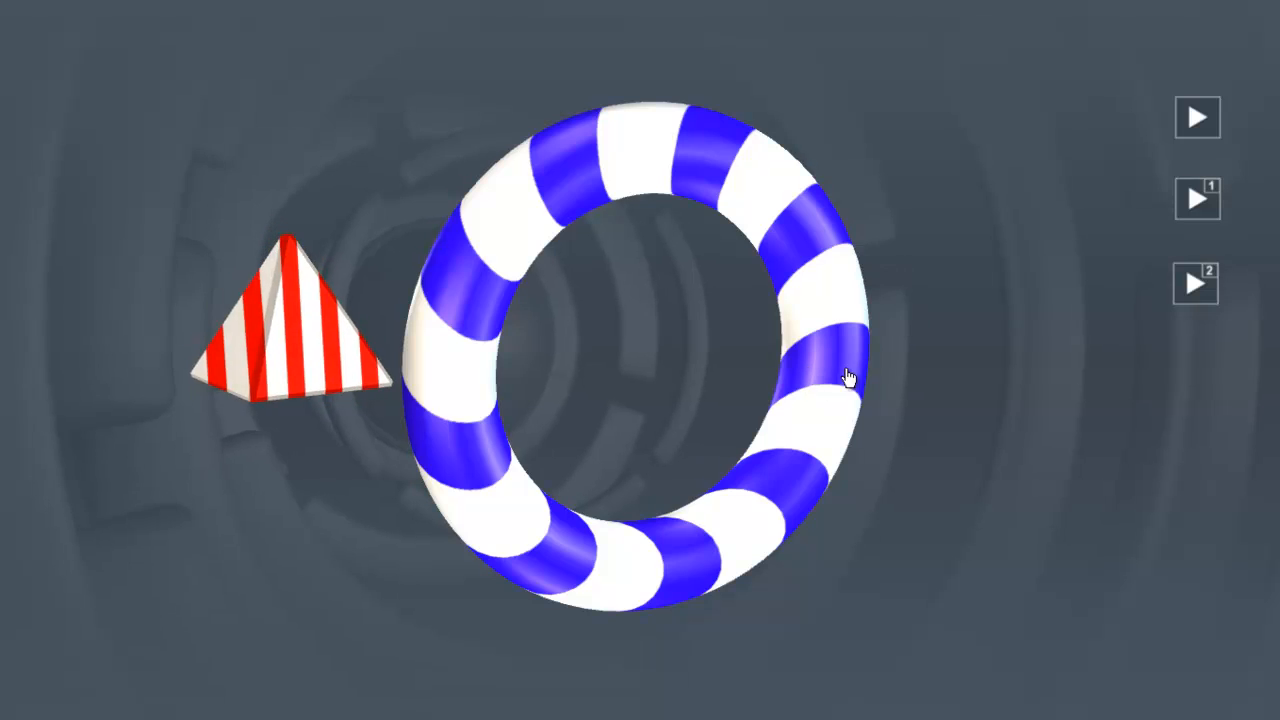
pyautogui.click(838, 372)
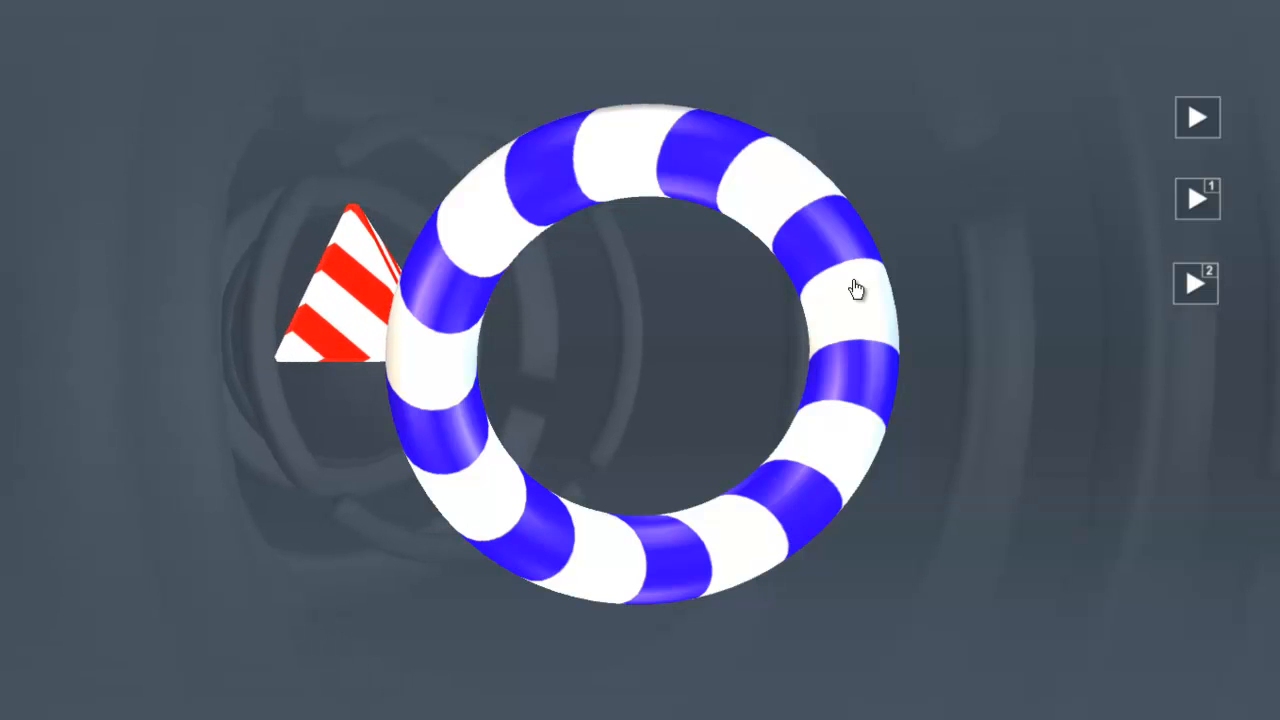
pyautogui.press('Escape')
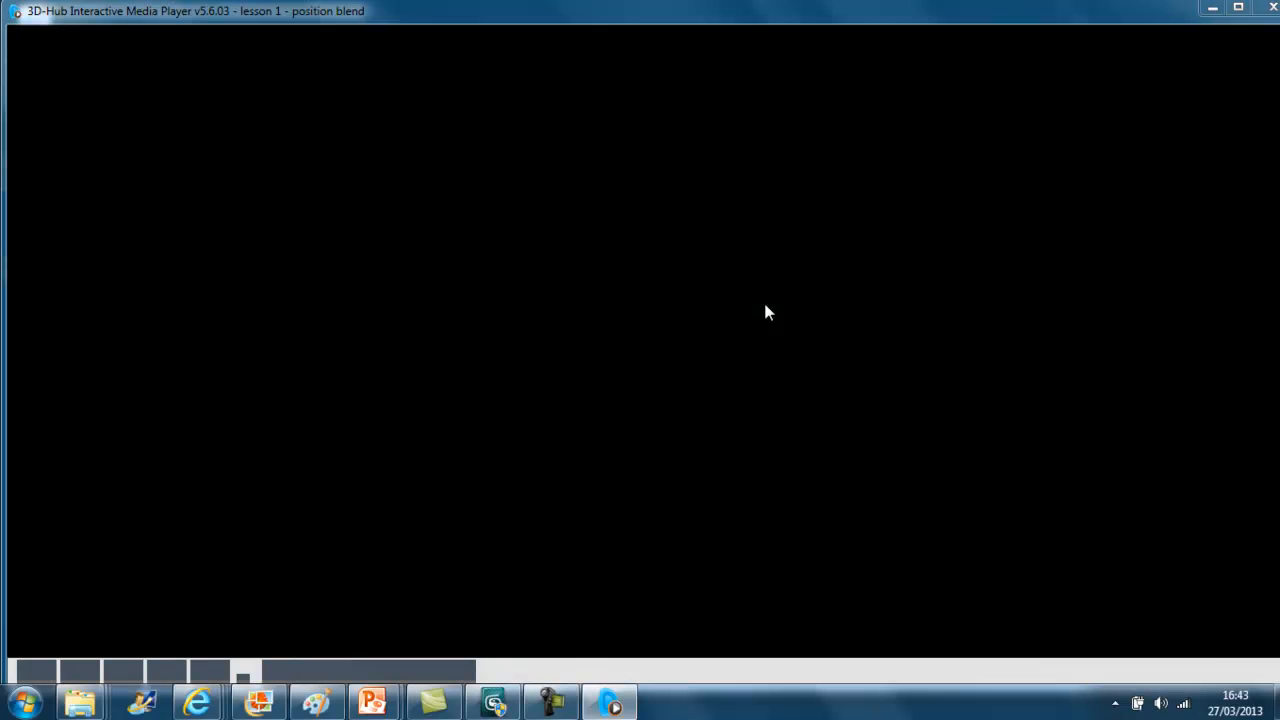